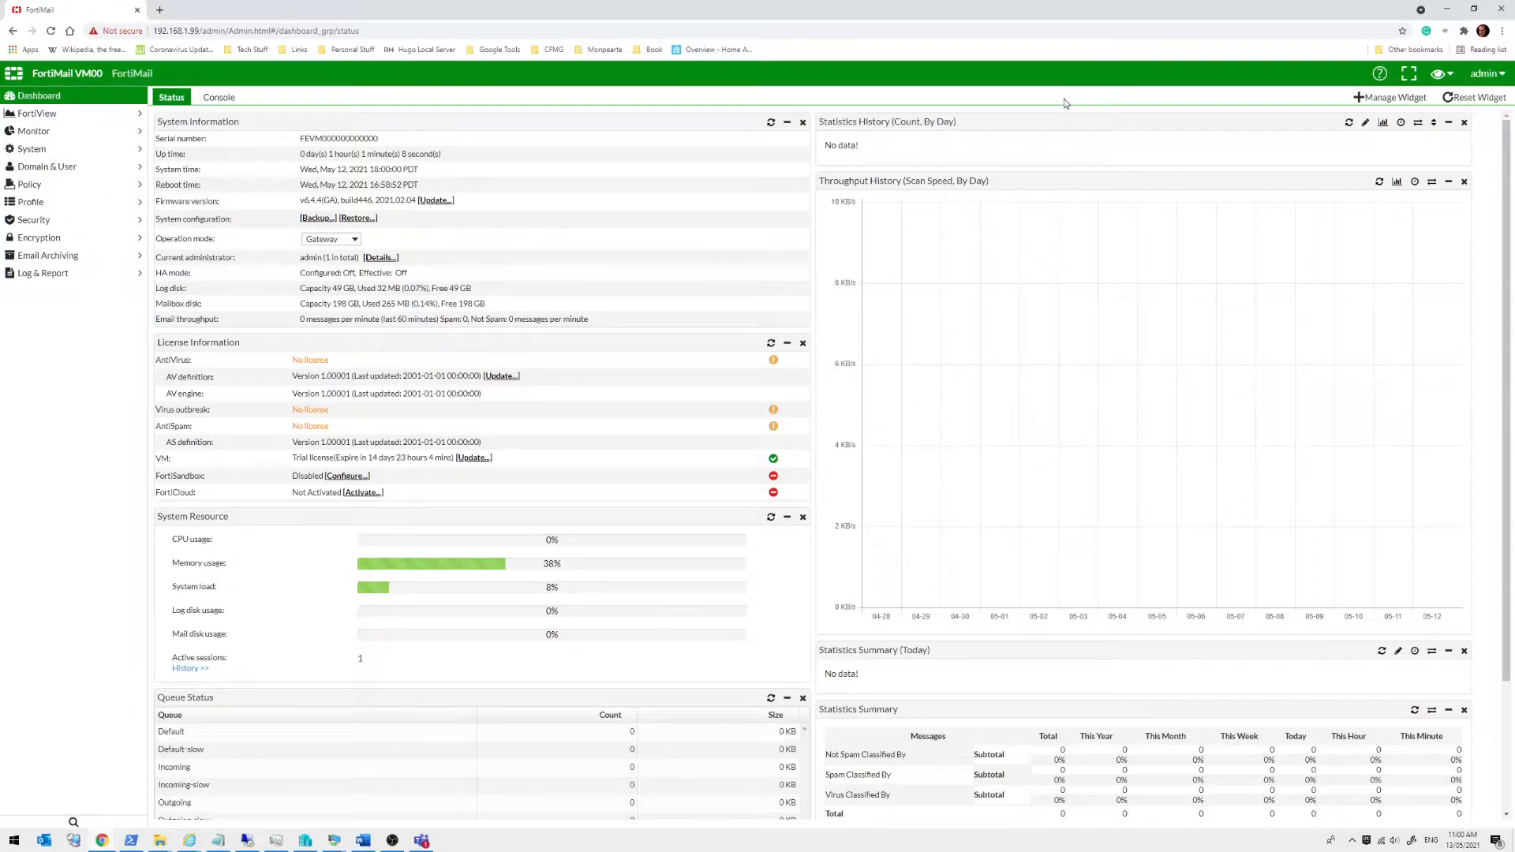
Browse the Policy and Profile sidebar sections, ending on Policy > Access Control's Receiving rules
left_click(33, 184)
left_click(36, 254)
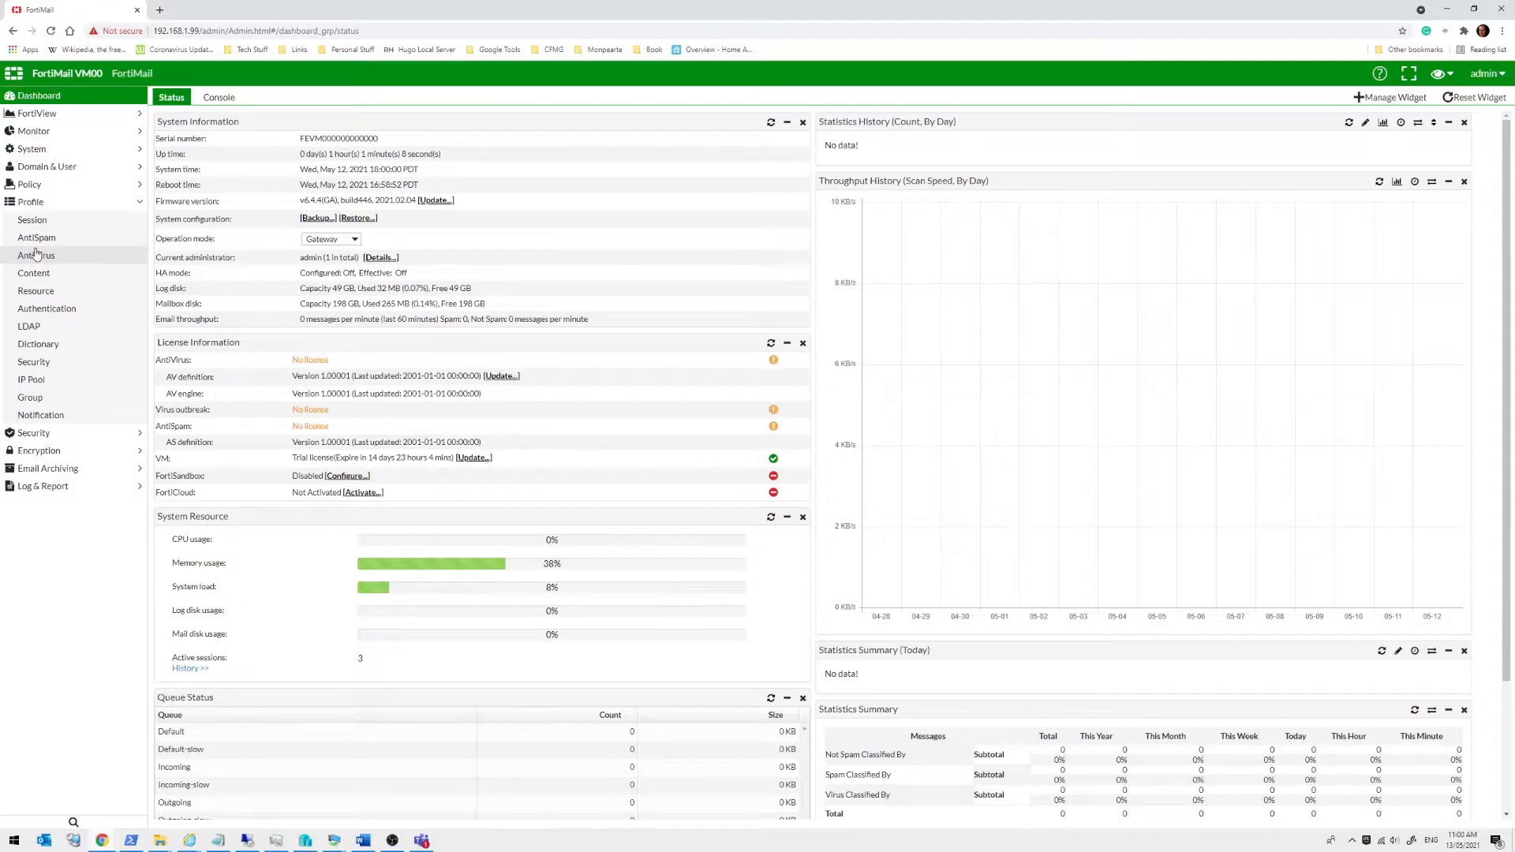
left_click(31, 184)
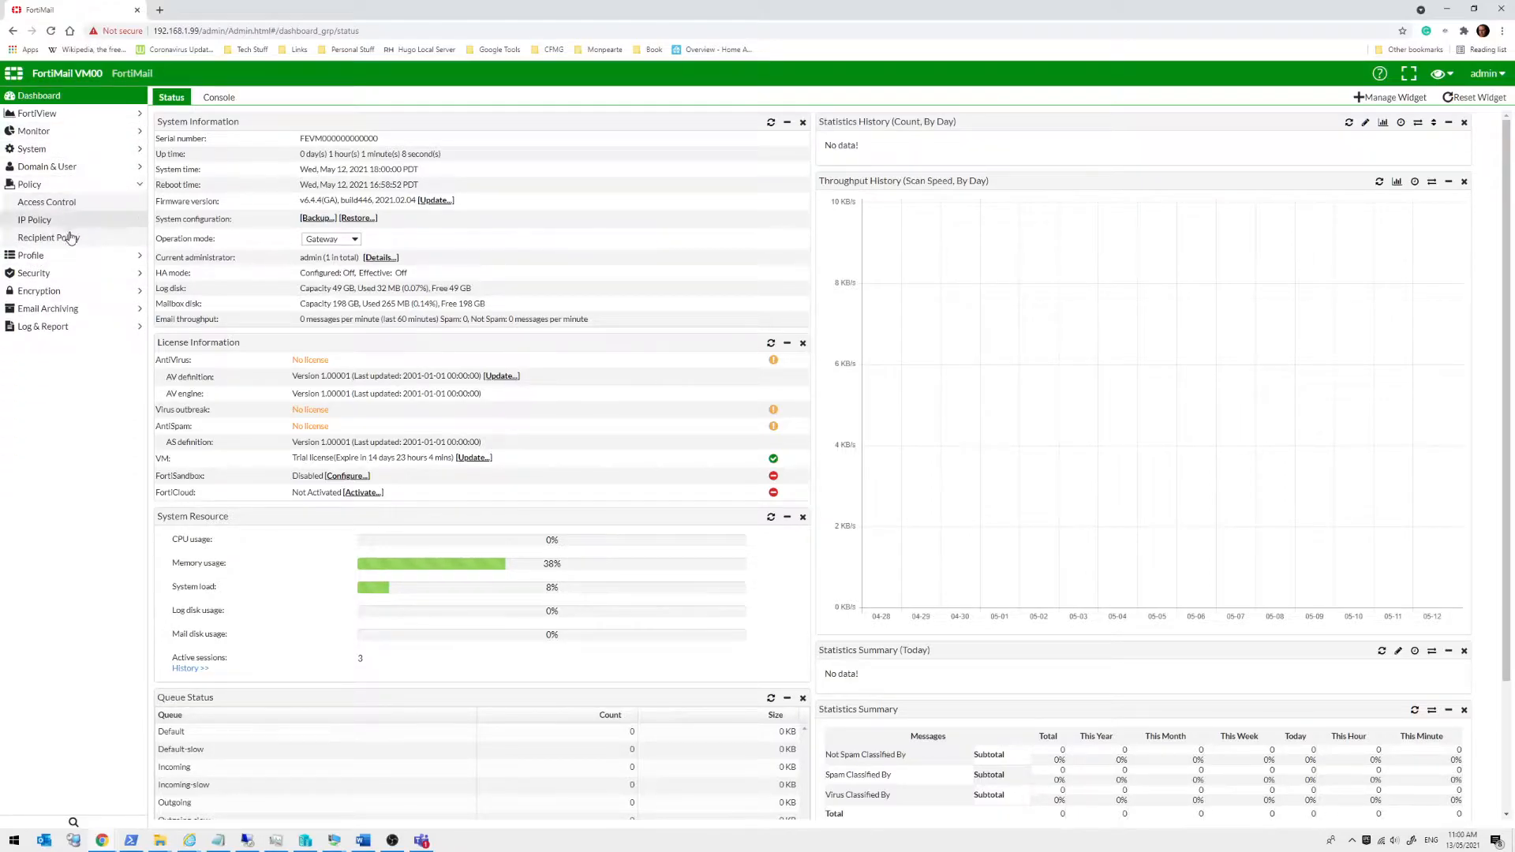
left_click(72, 255)
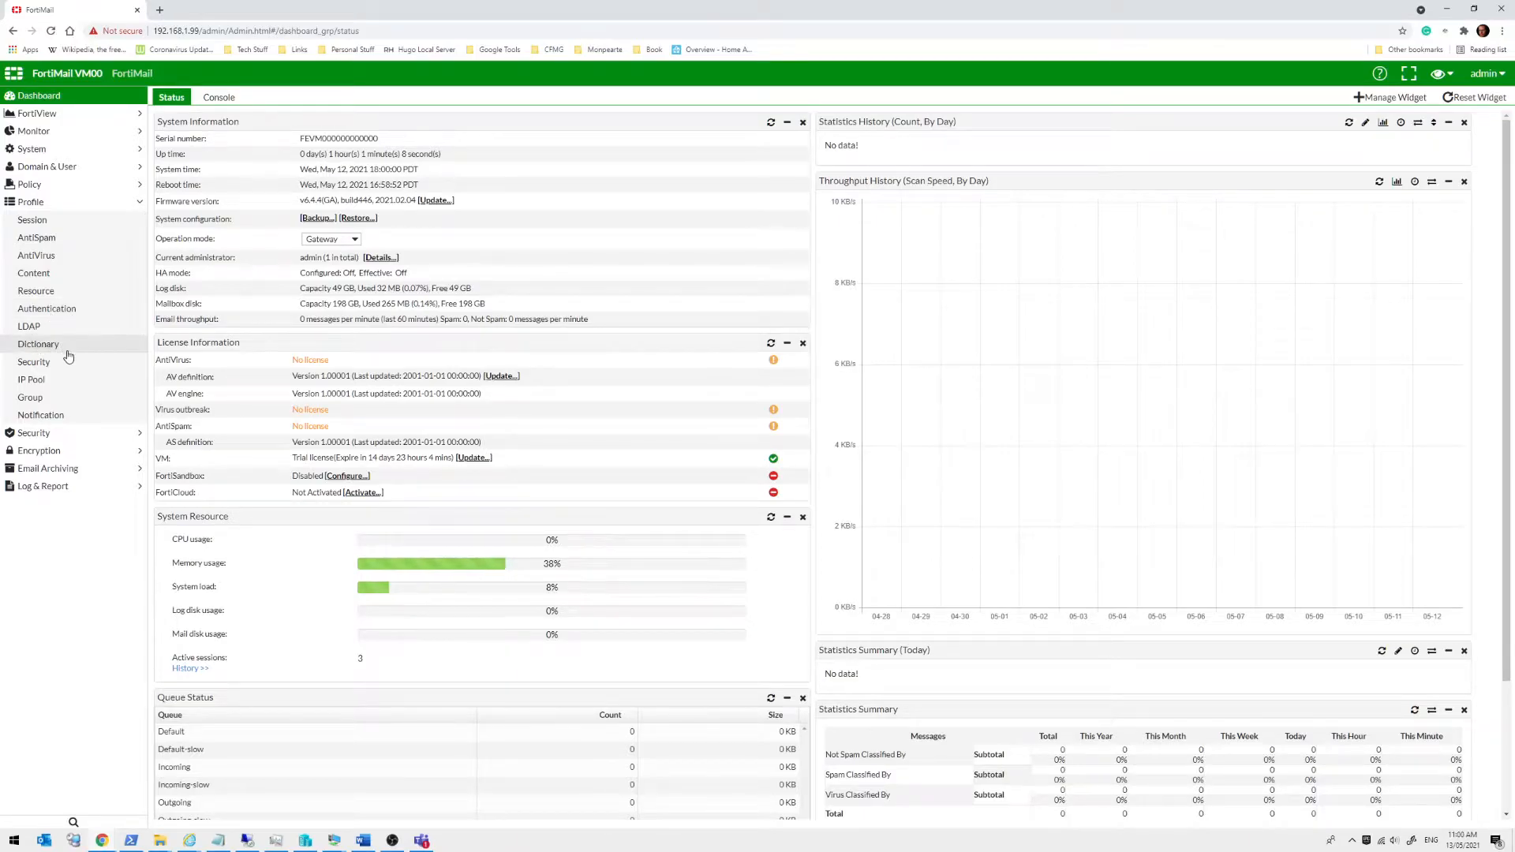
left_click(80, 191)
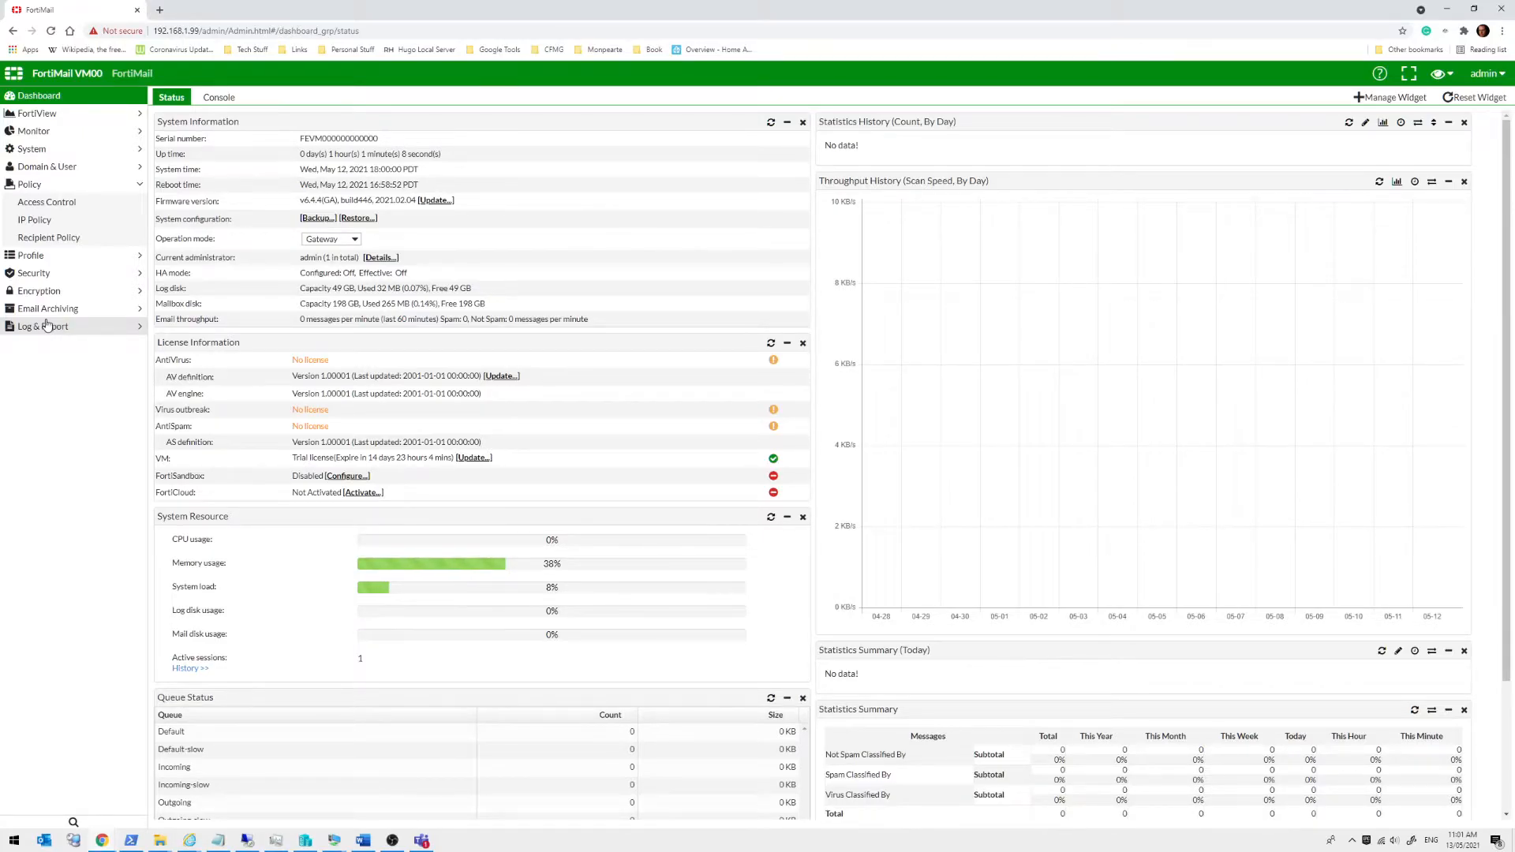
left_click(50, 206)
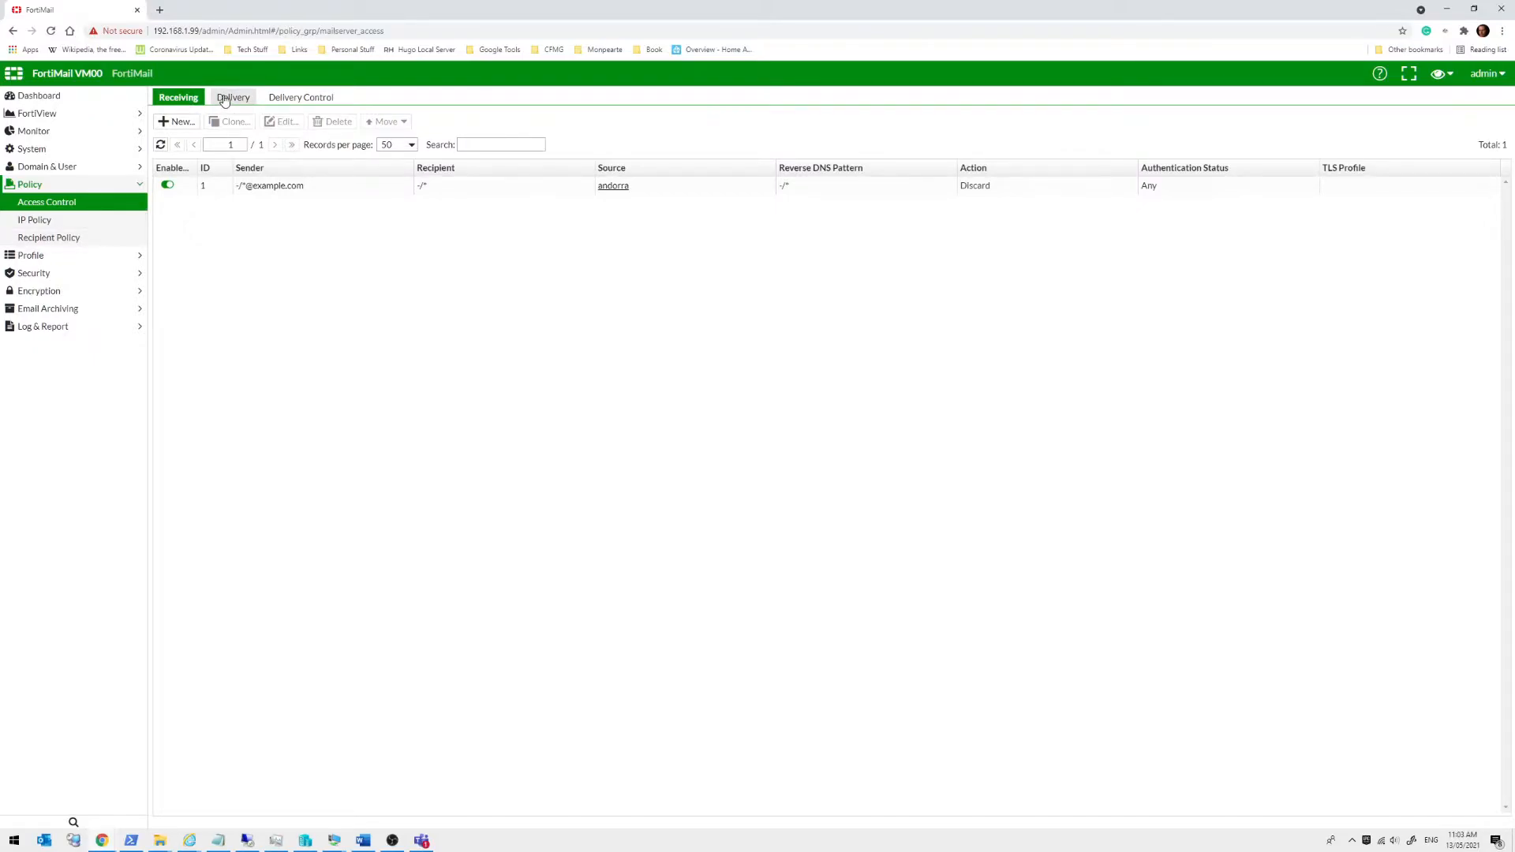
Open access control rule 1 and try the External, Internal and Email Group sender types
left_click(469, 187)
double_click(471, 190)
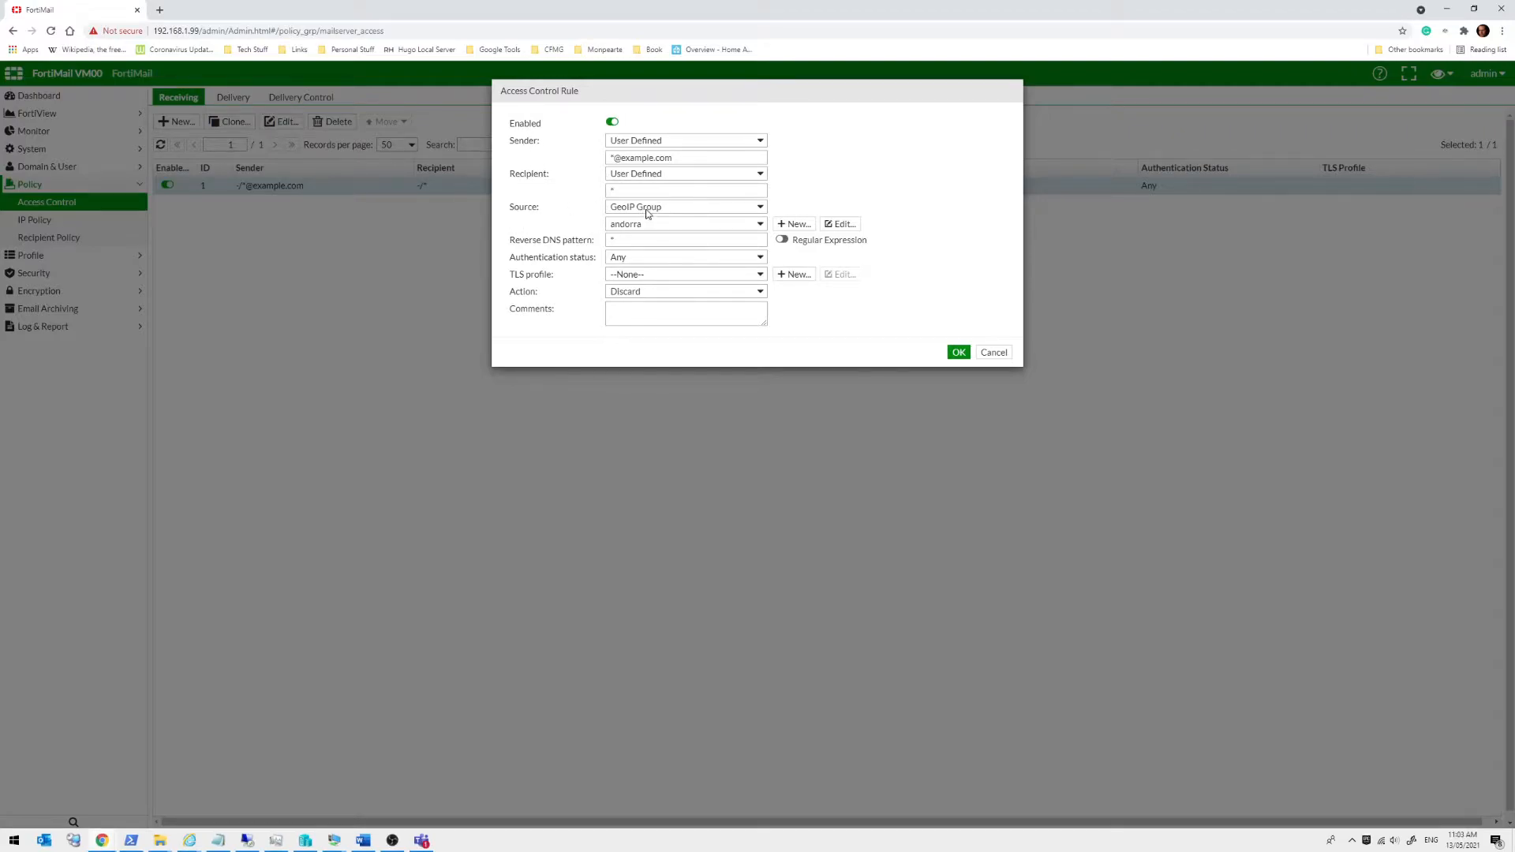
left_click(672, 141)
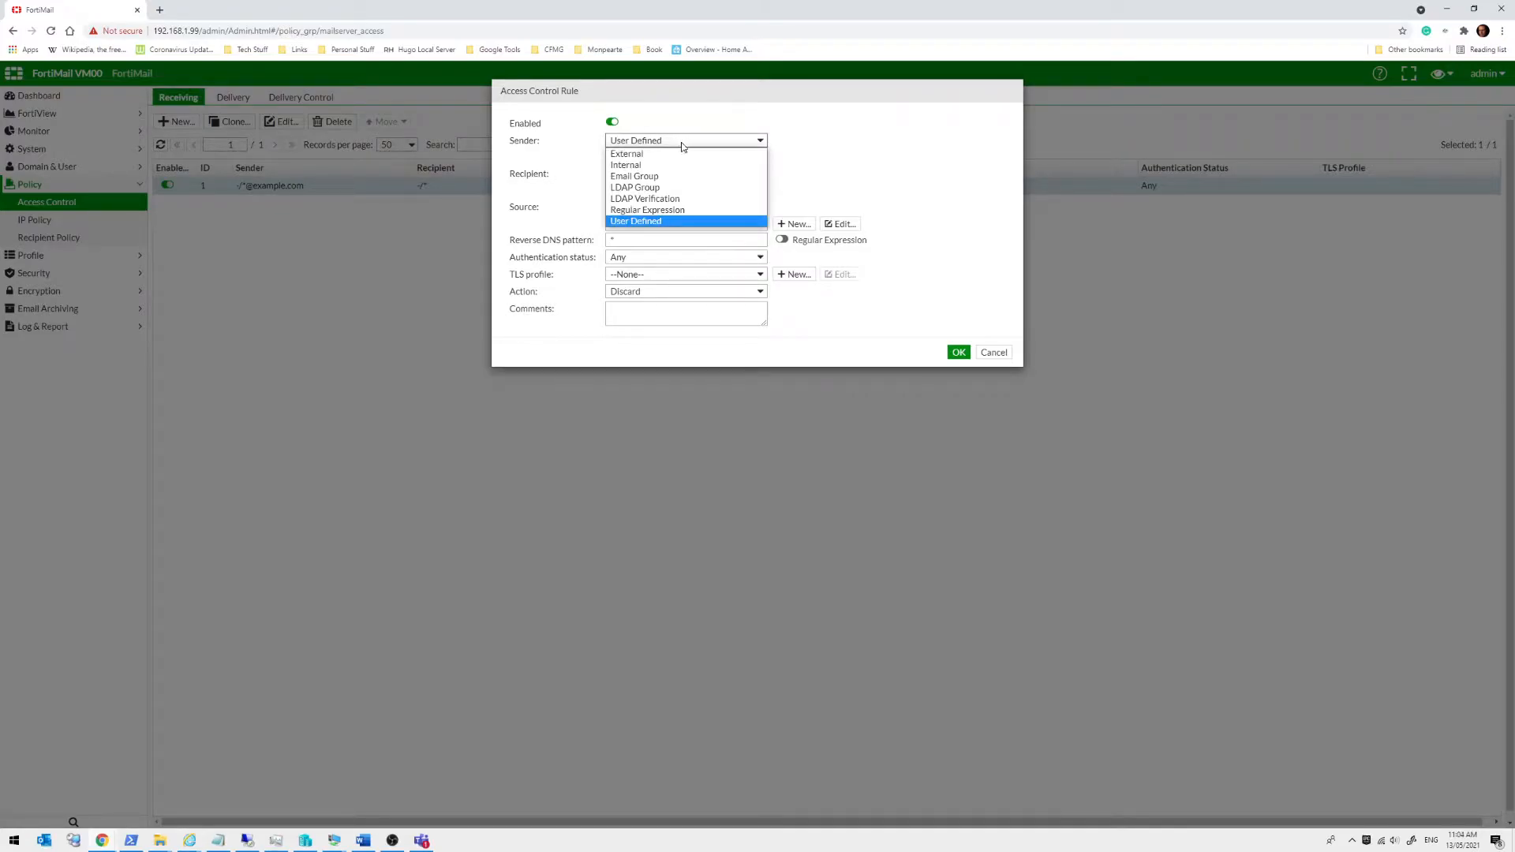
left_click(683, 153)
left_click(685, 145)
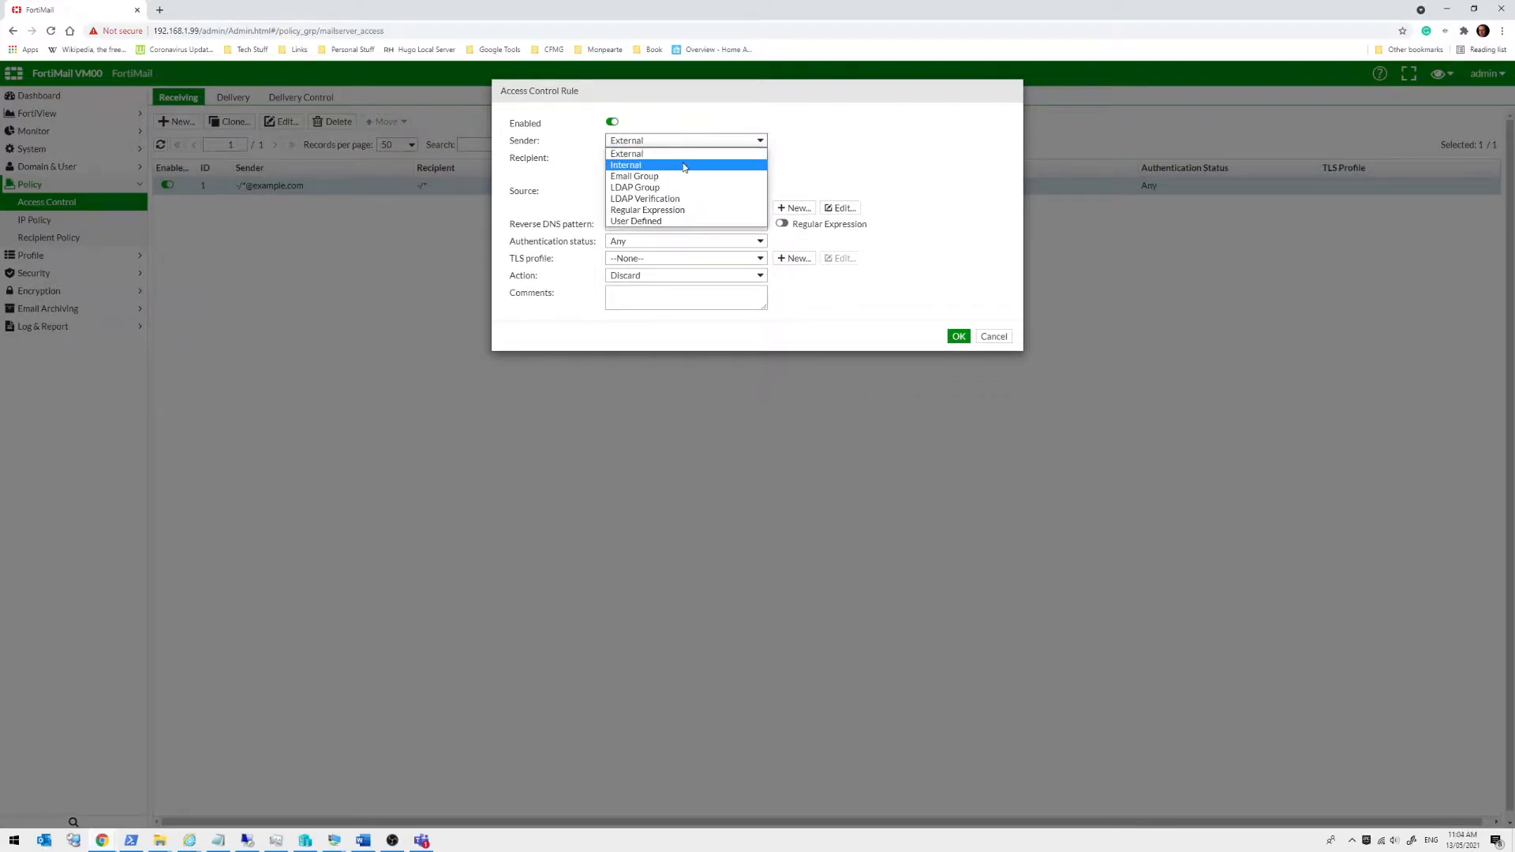
left_click(683, 162)
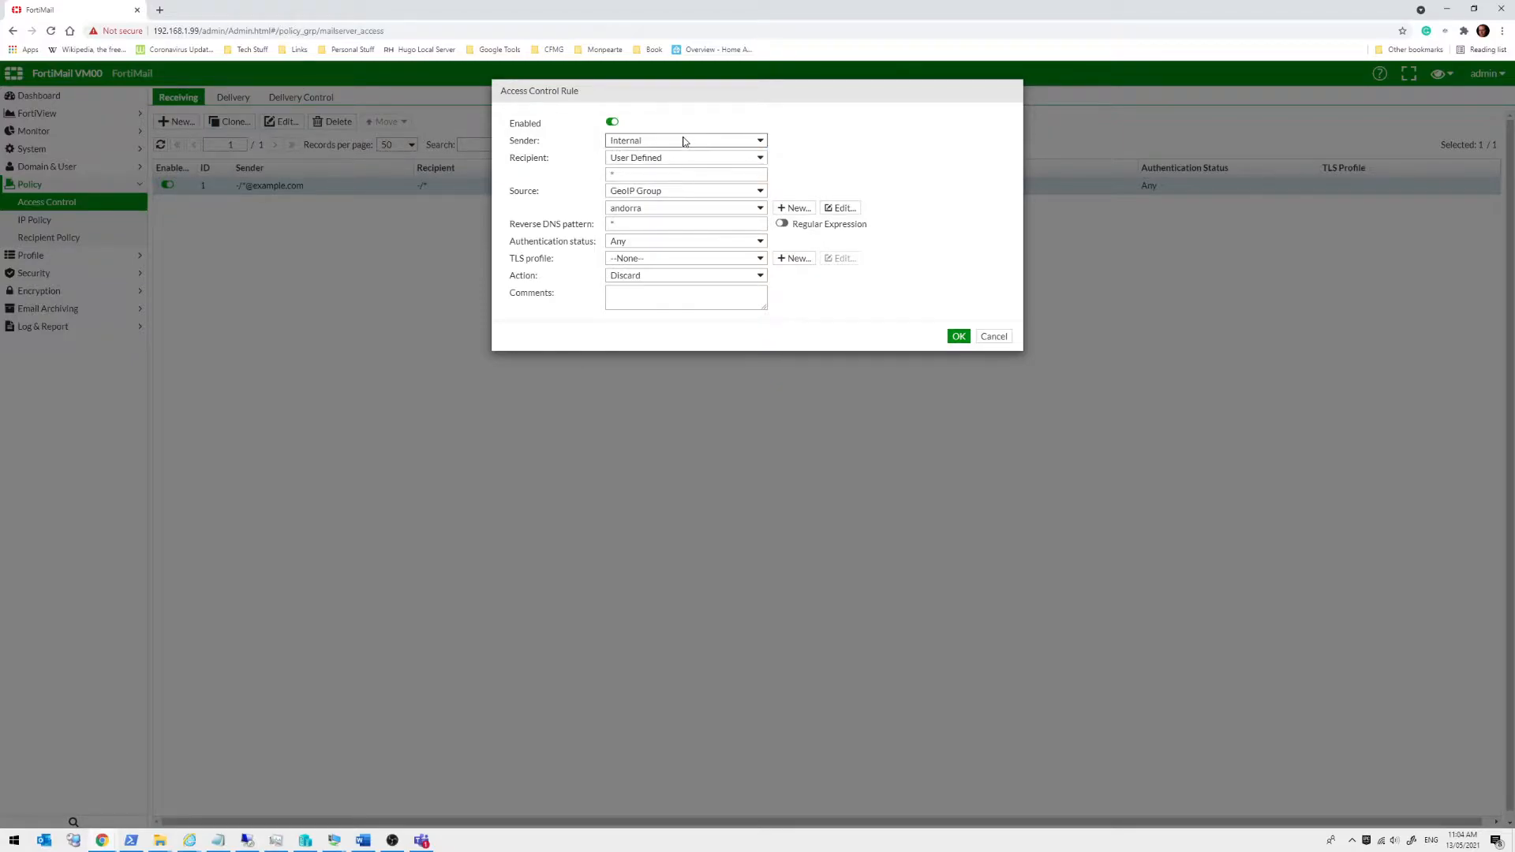
left_click(684, 142)
left_click(670, 181)
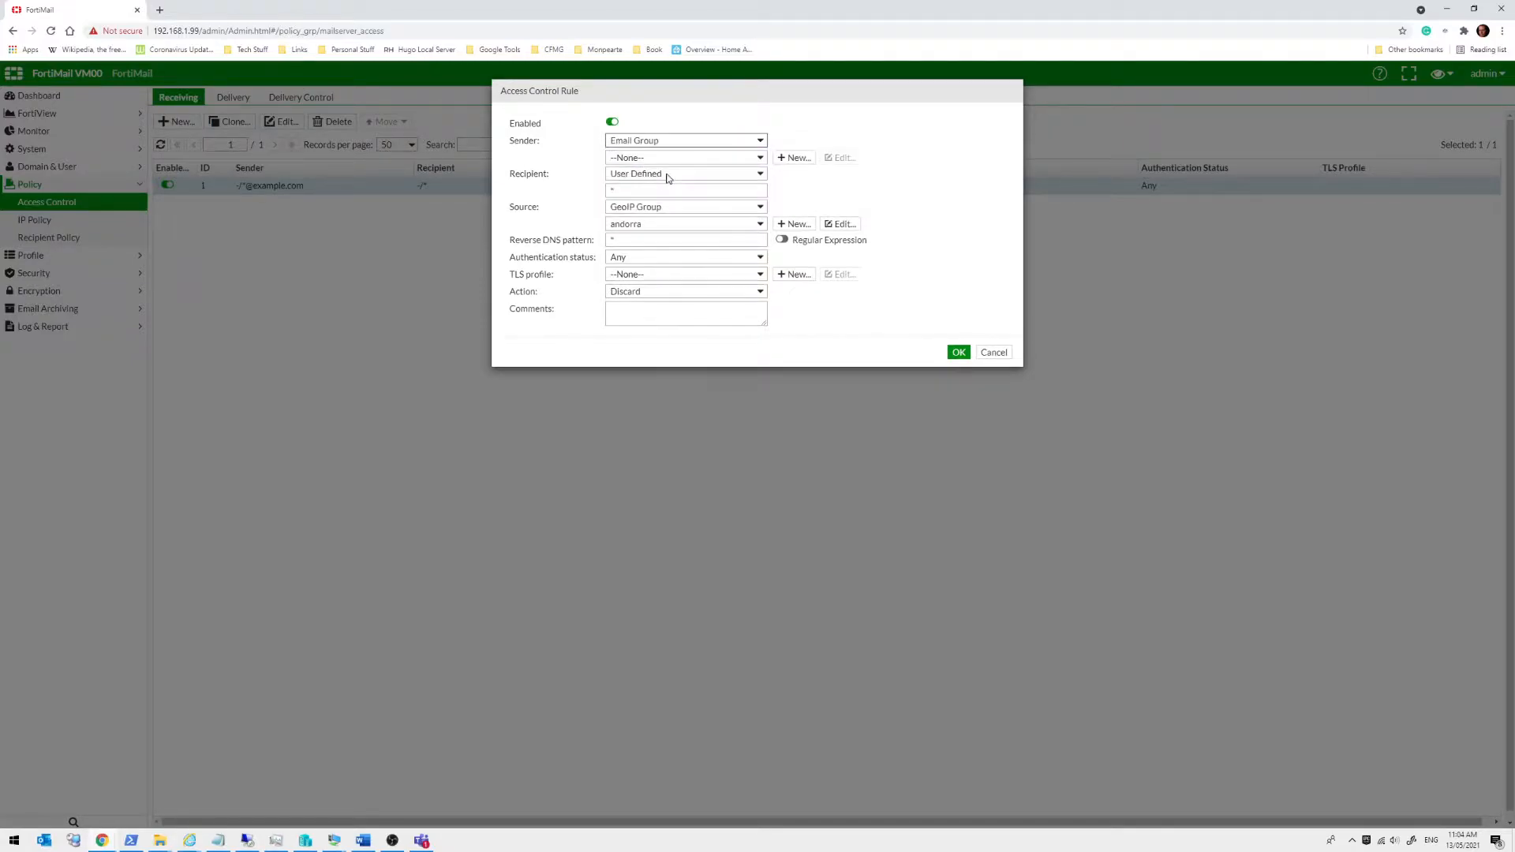
left_click(678, 158)
left_click(678, 158)
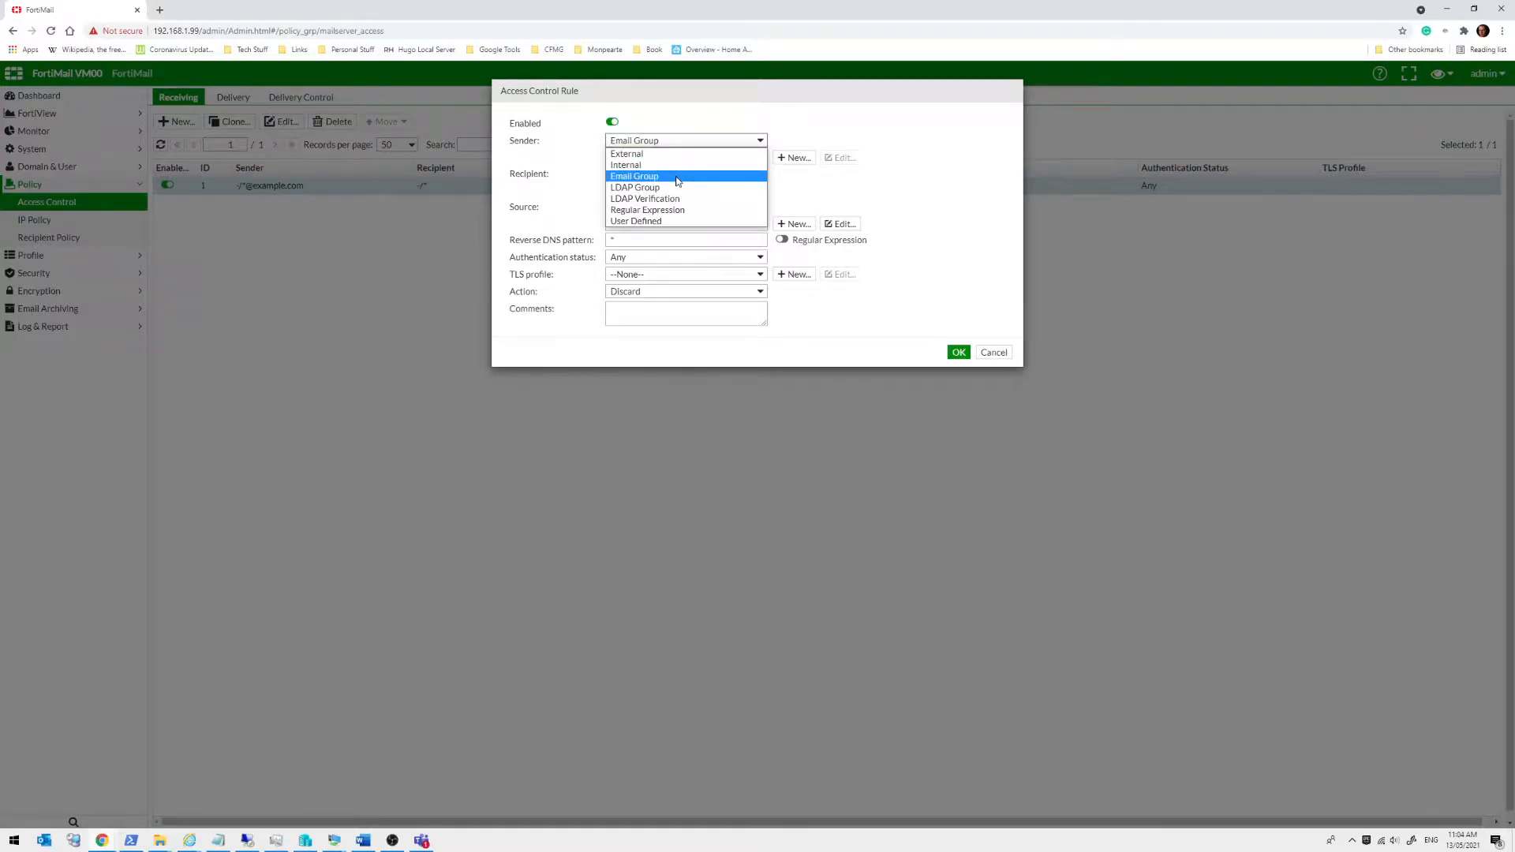
left_click(683, 210)
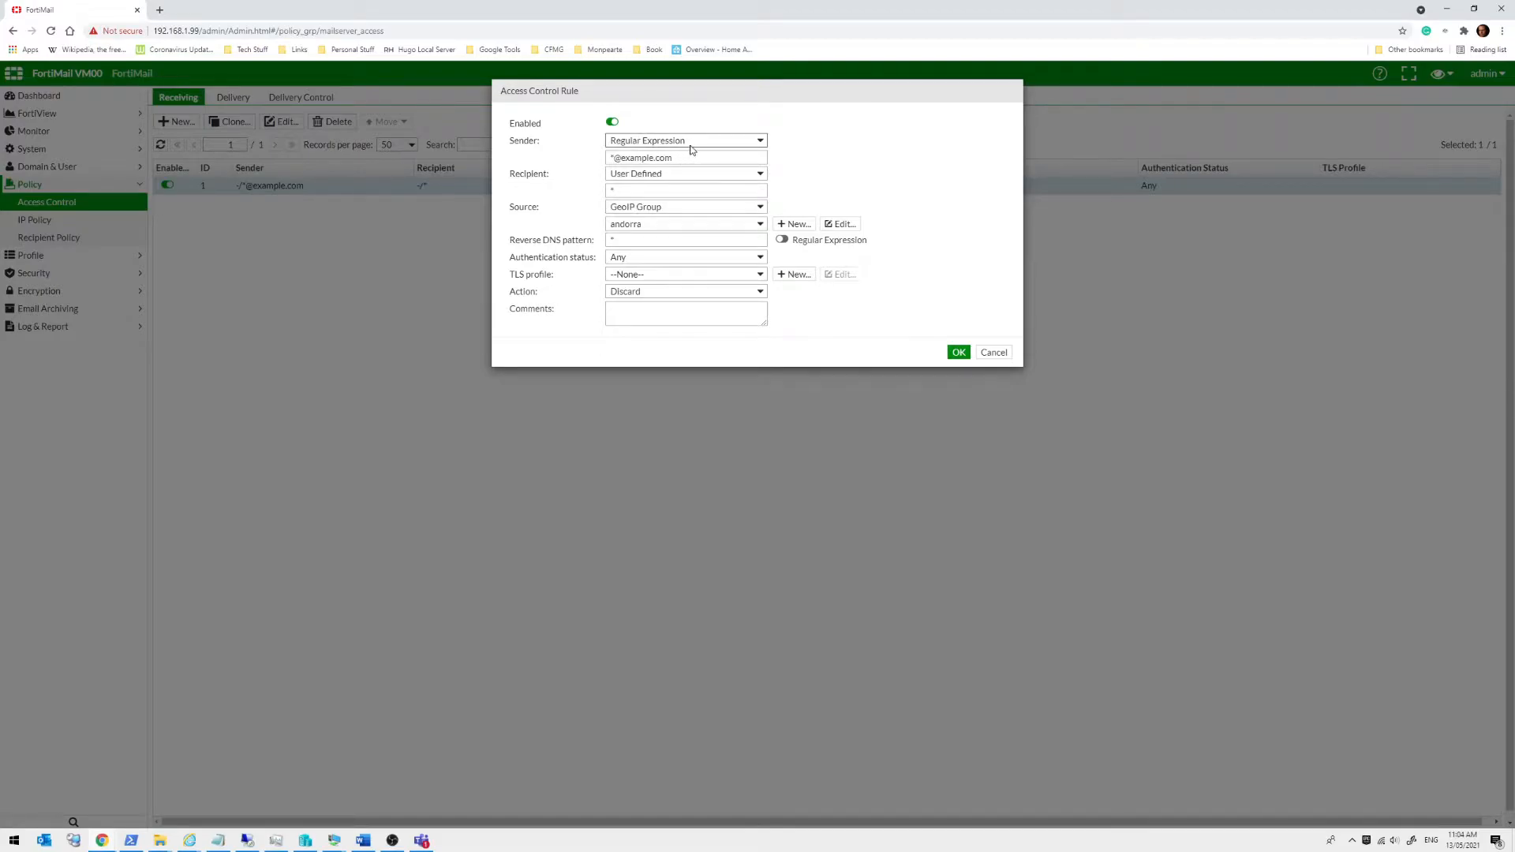
left_click(693, 143)
left_click(652, 222)
left_click_drag(710, 163, 595, 161)
left_click(565, 160)
Inspect the andorra GeoIP group's members and close it unchanged
left_click(640, 209)
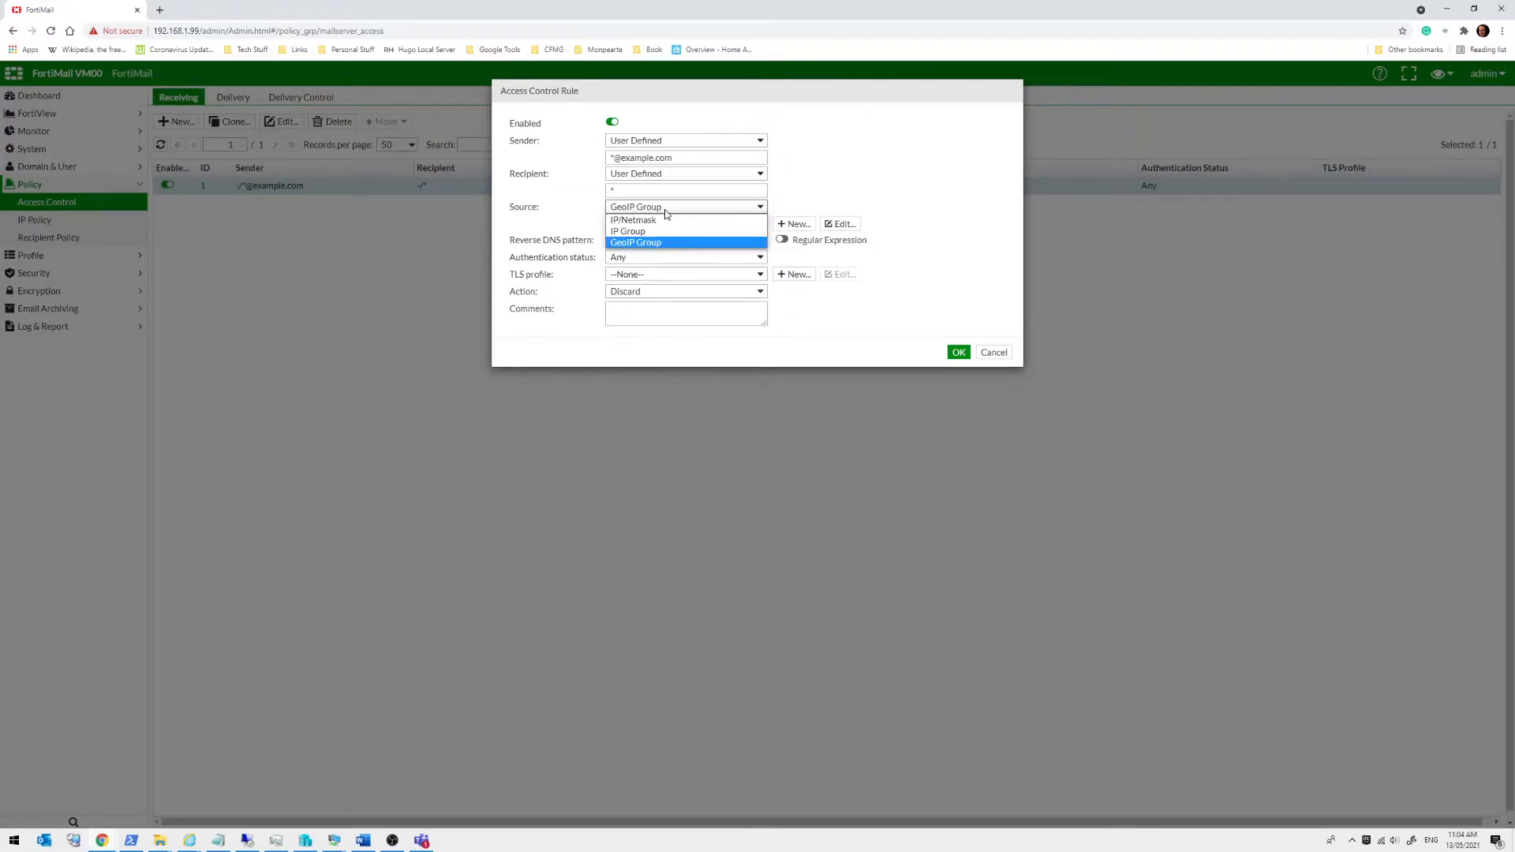
left_click(674, 241)
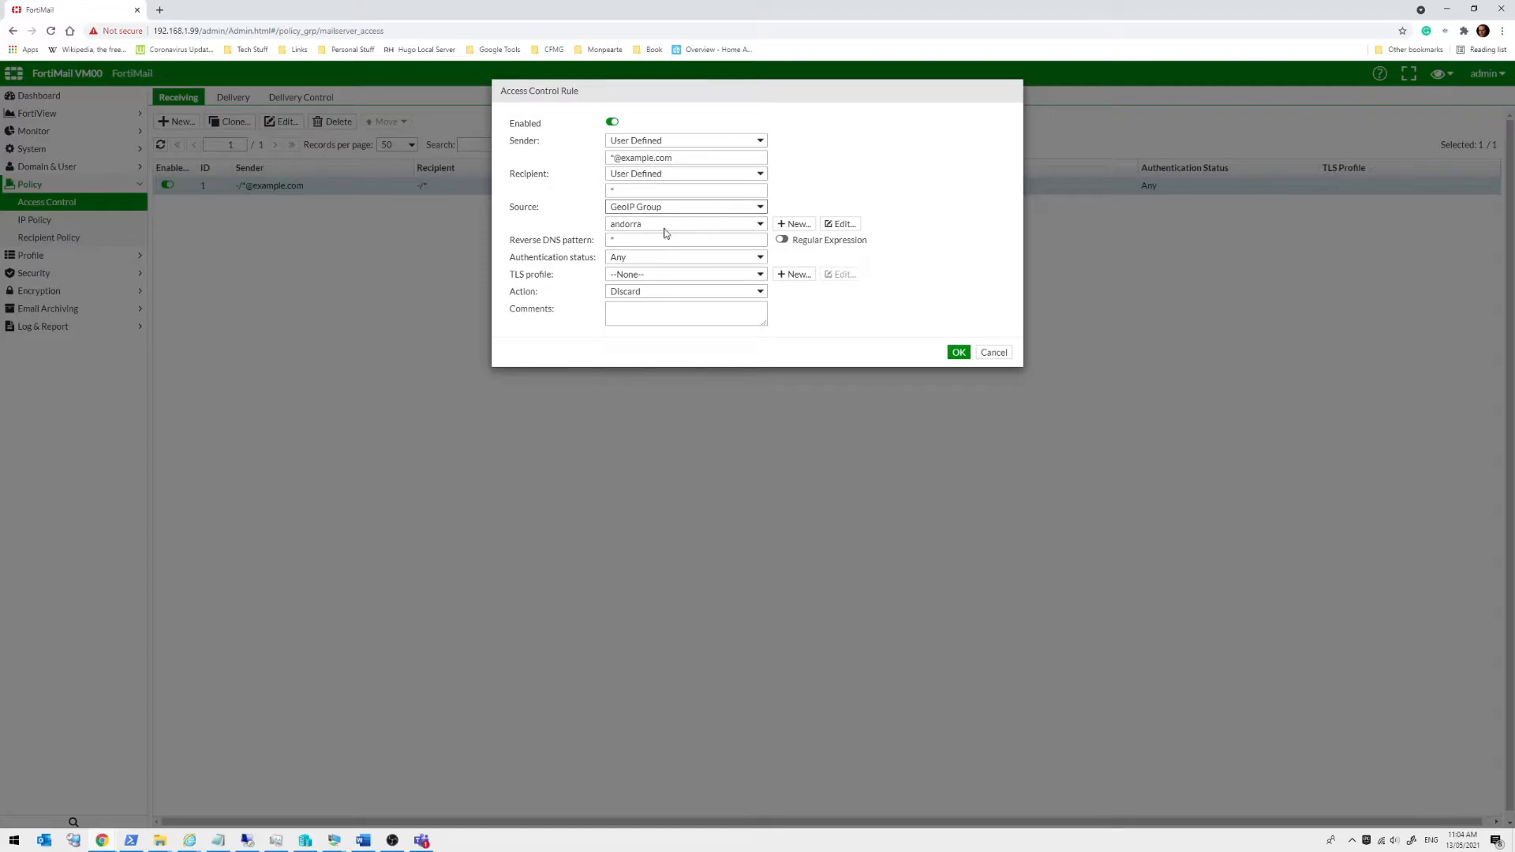
left_click(833, 226)
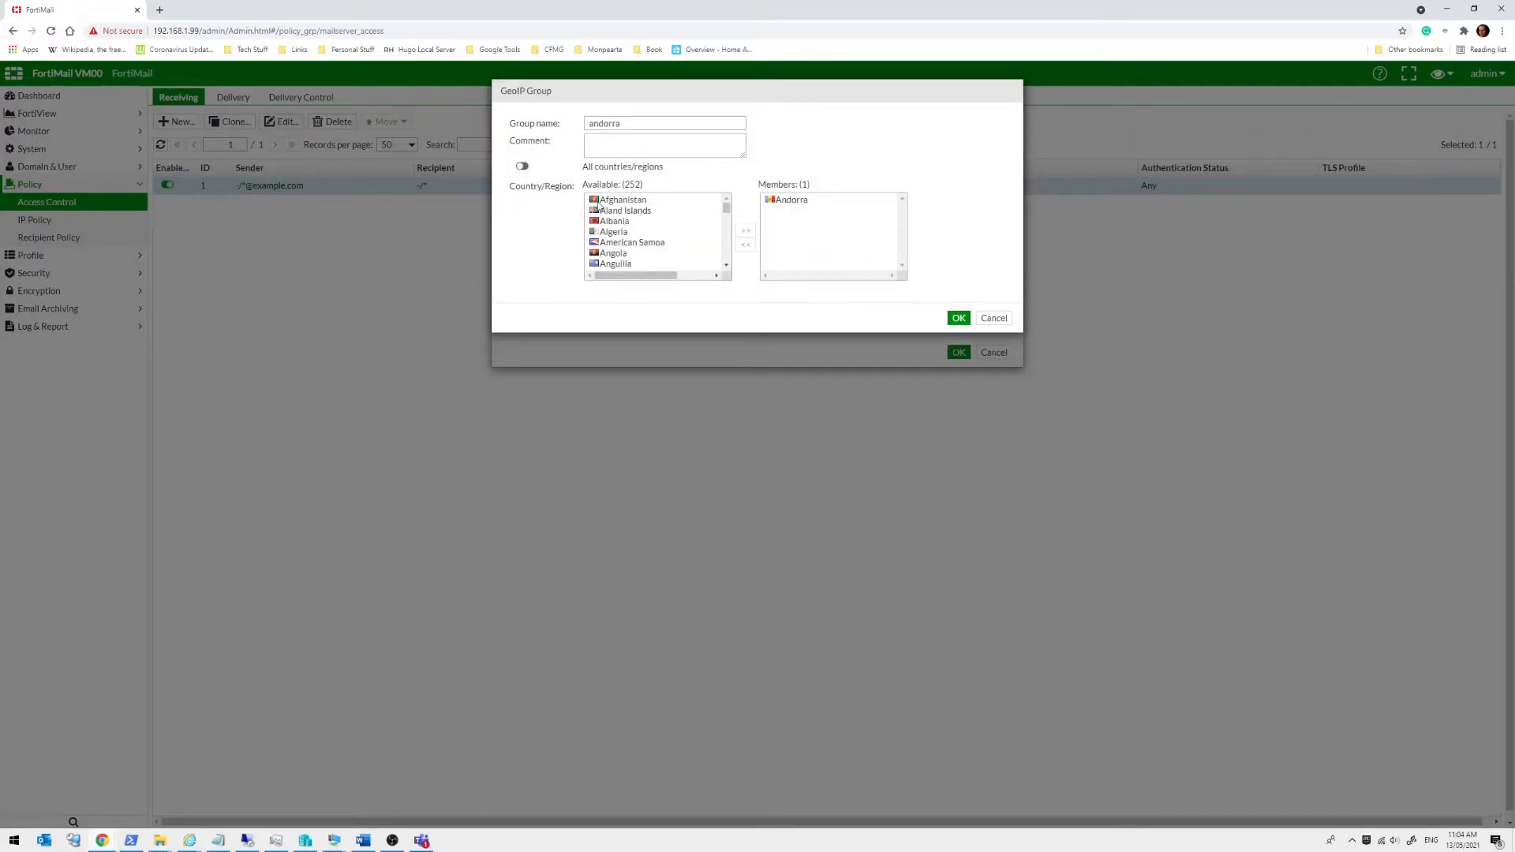
left_click(792, 200)
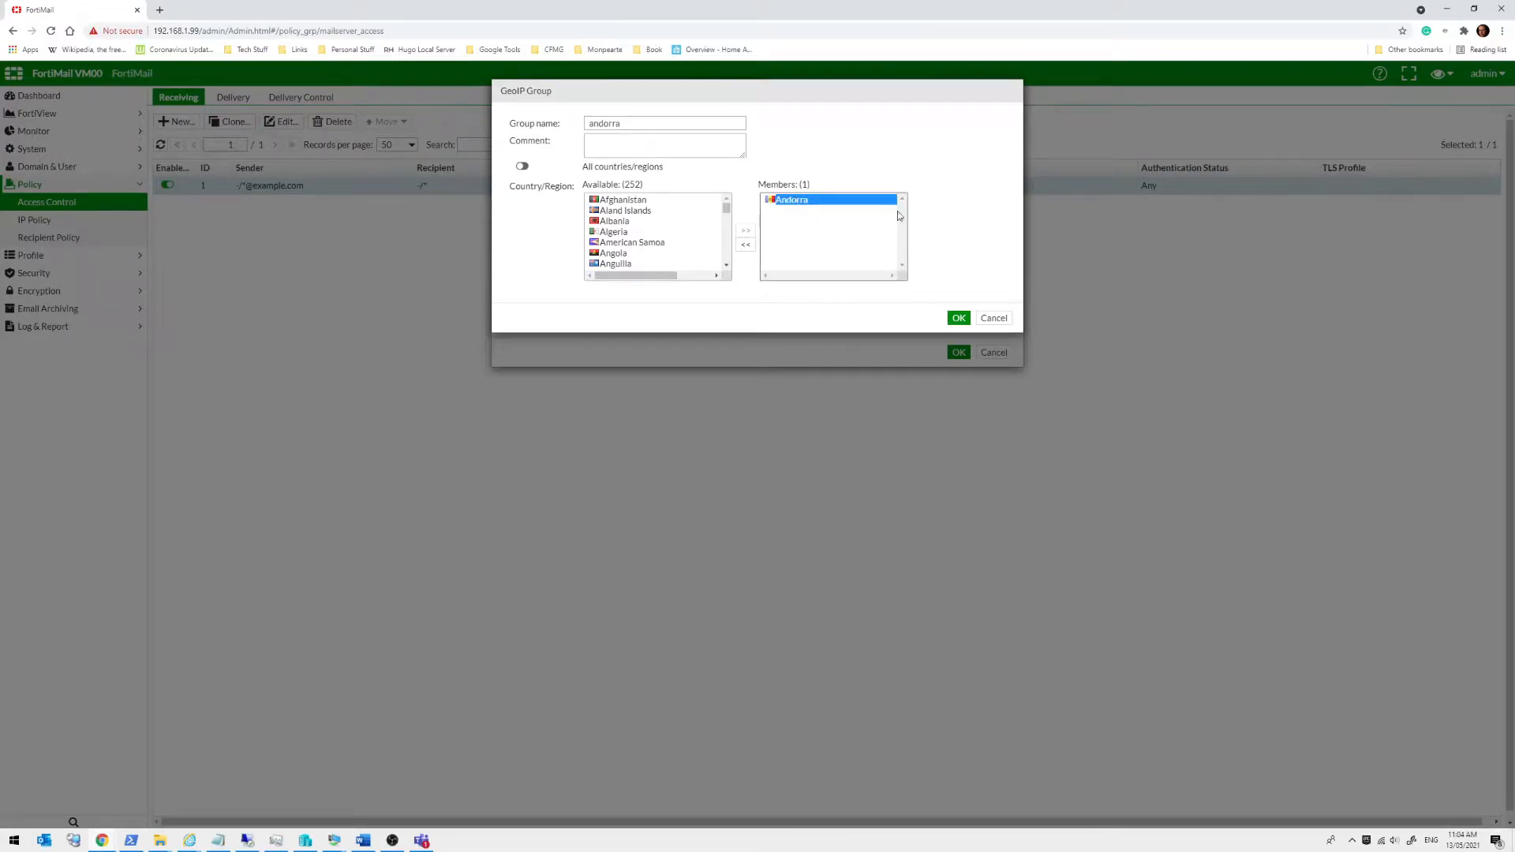
left_click(992, 318)
Switch the source to IP/Netmask 0.0.0.0/0, leaving the TLS profile at none
left_click(710, 207)
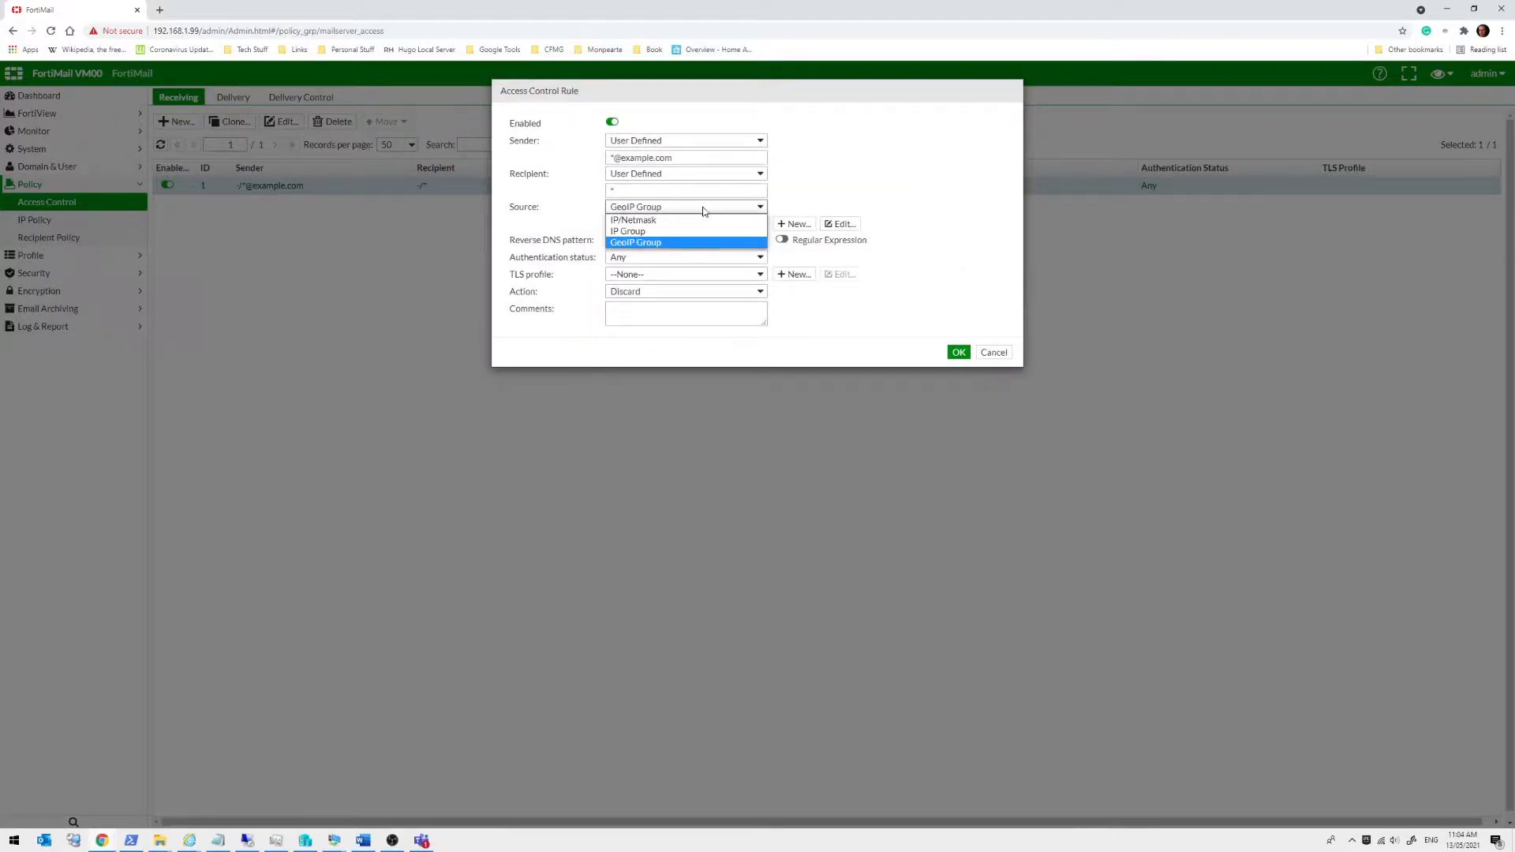
left_click(682, 218)
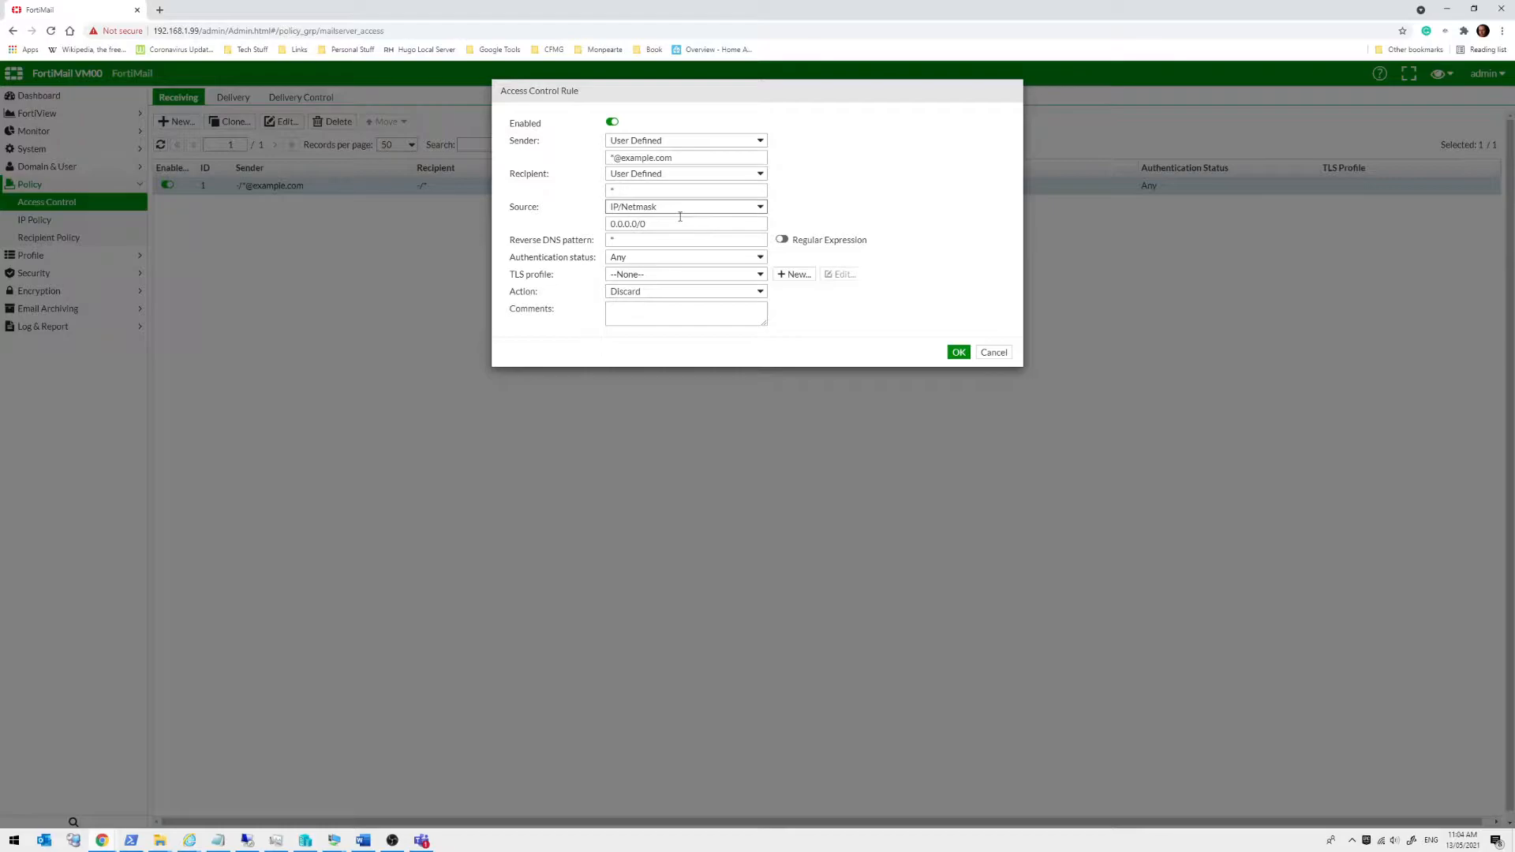
left_click(631, 278)
left_click(631, 277)
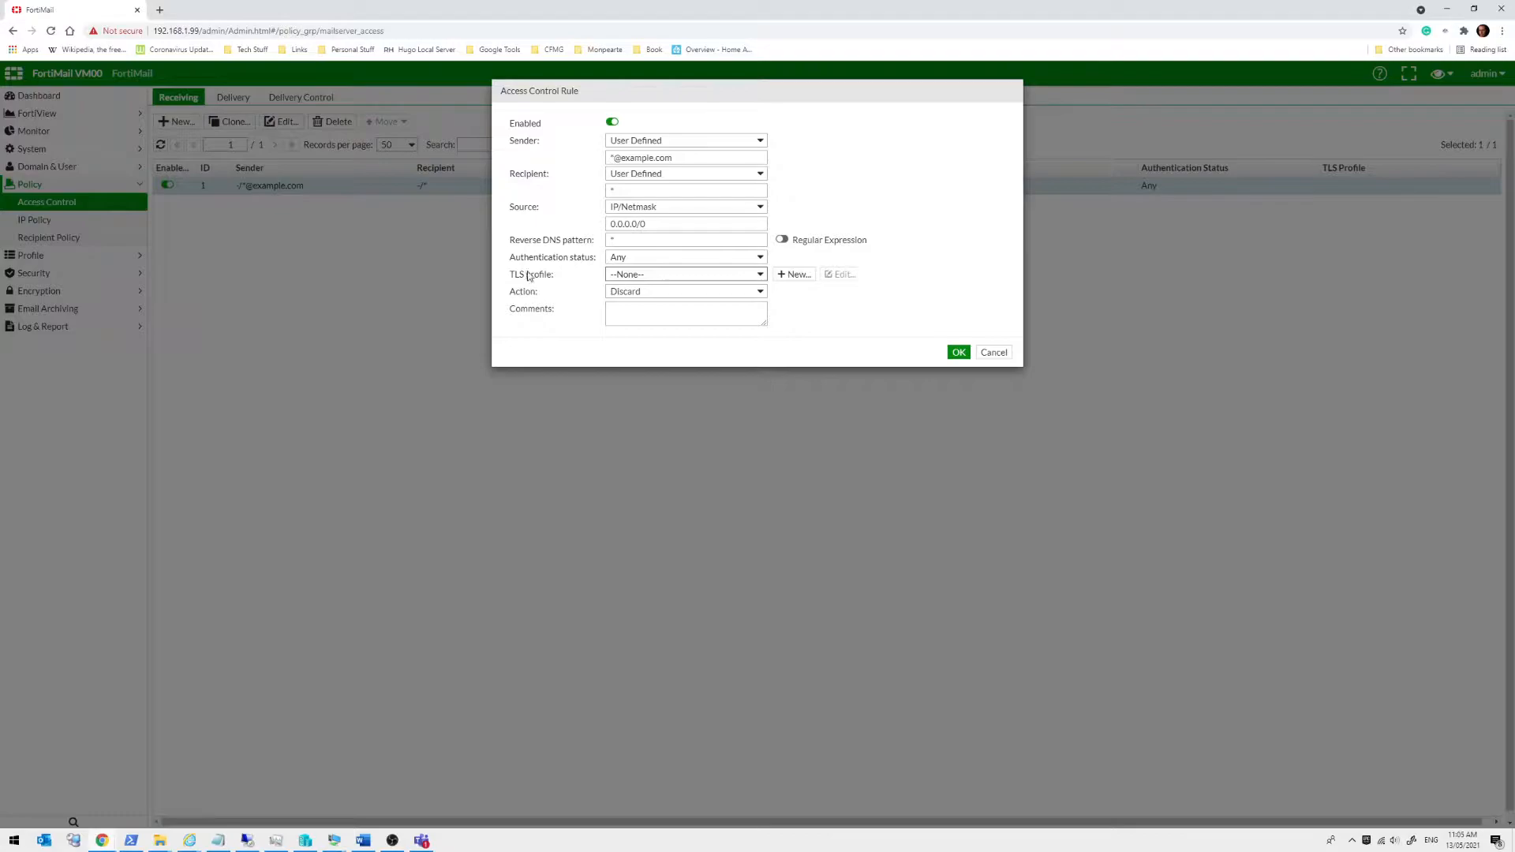
Try the Safe & Relay action, then cancel the rule edits so Discard remains
left_click(616, 294)
left_click(622, 308)
left_click(629, 292)
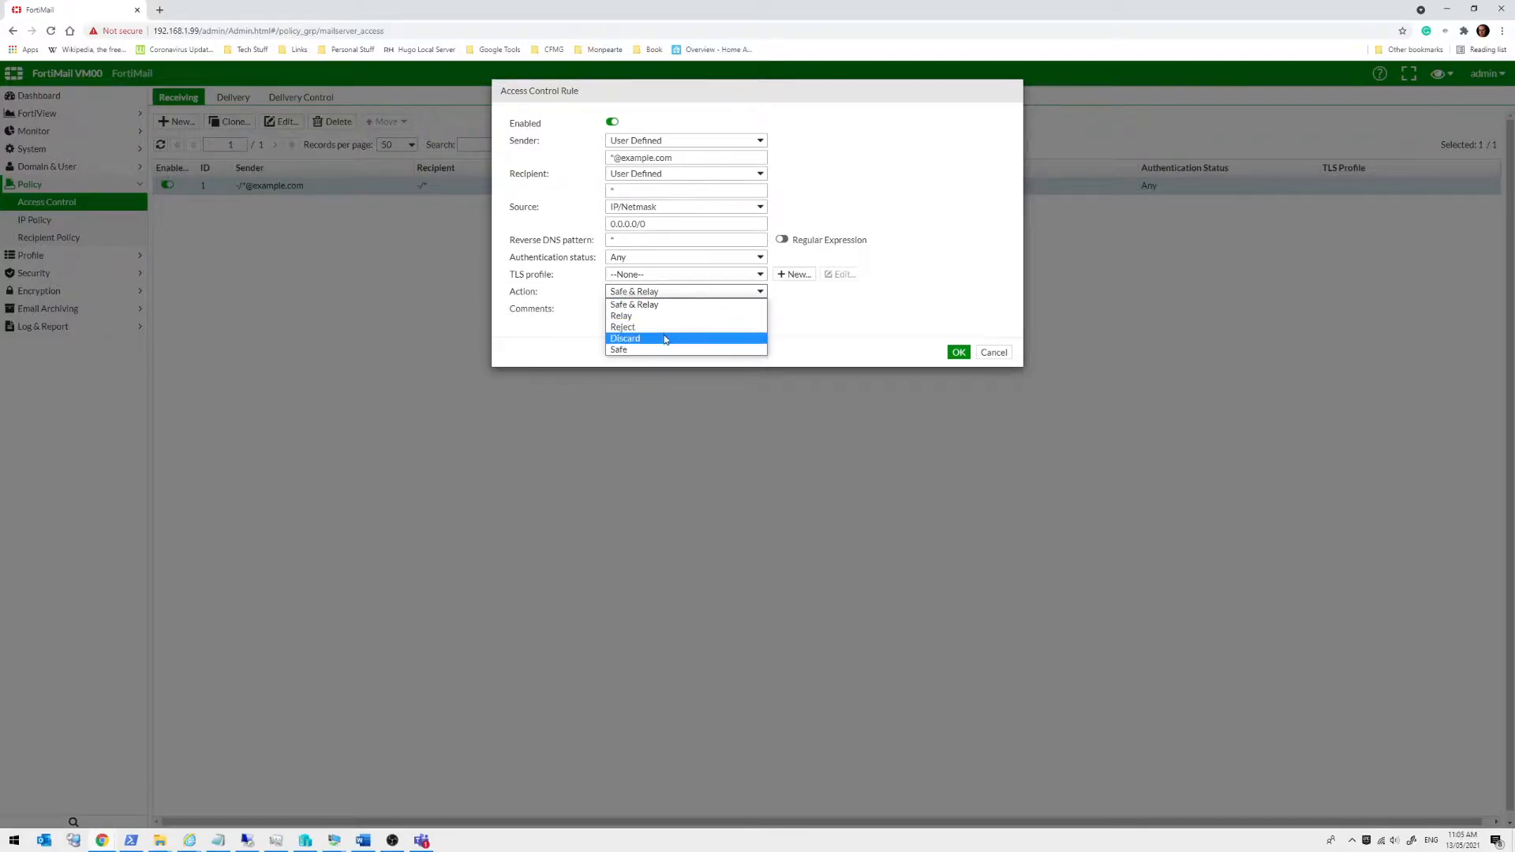
left_click(868, 324)
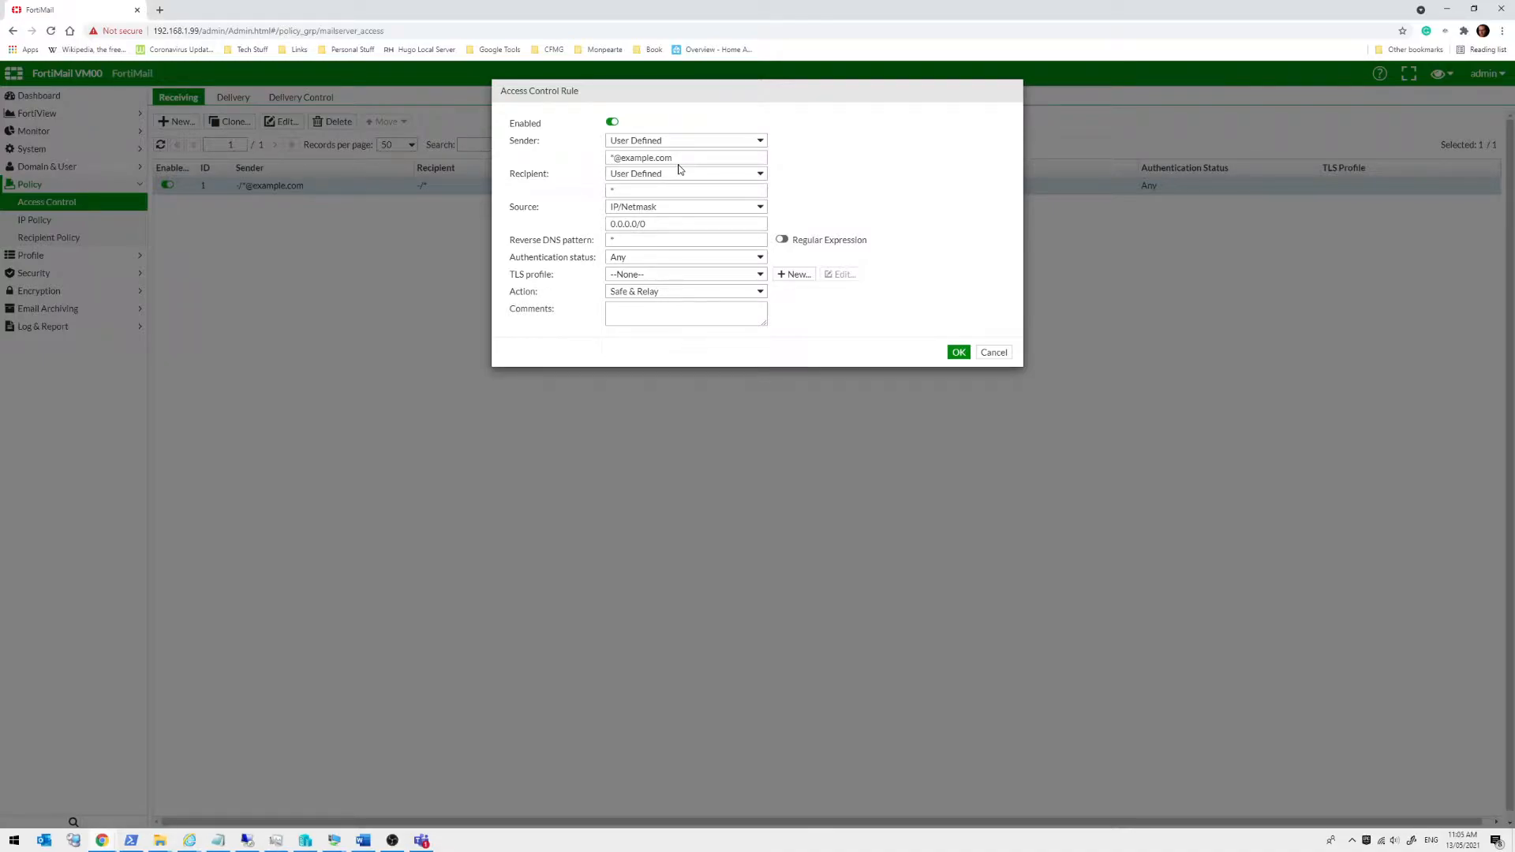
left_click(994, 353)
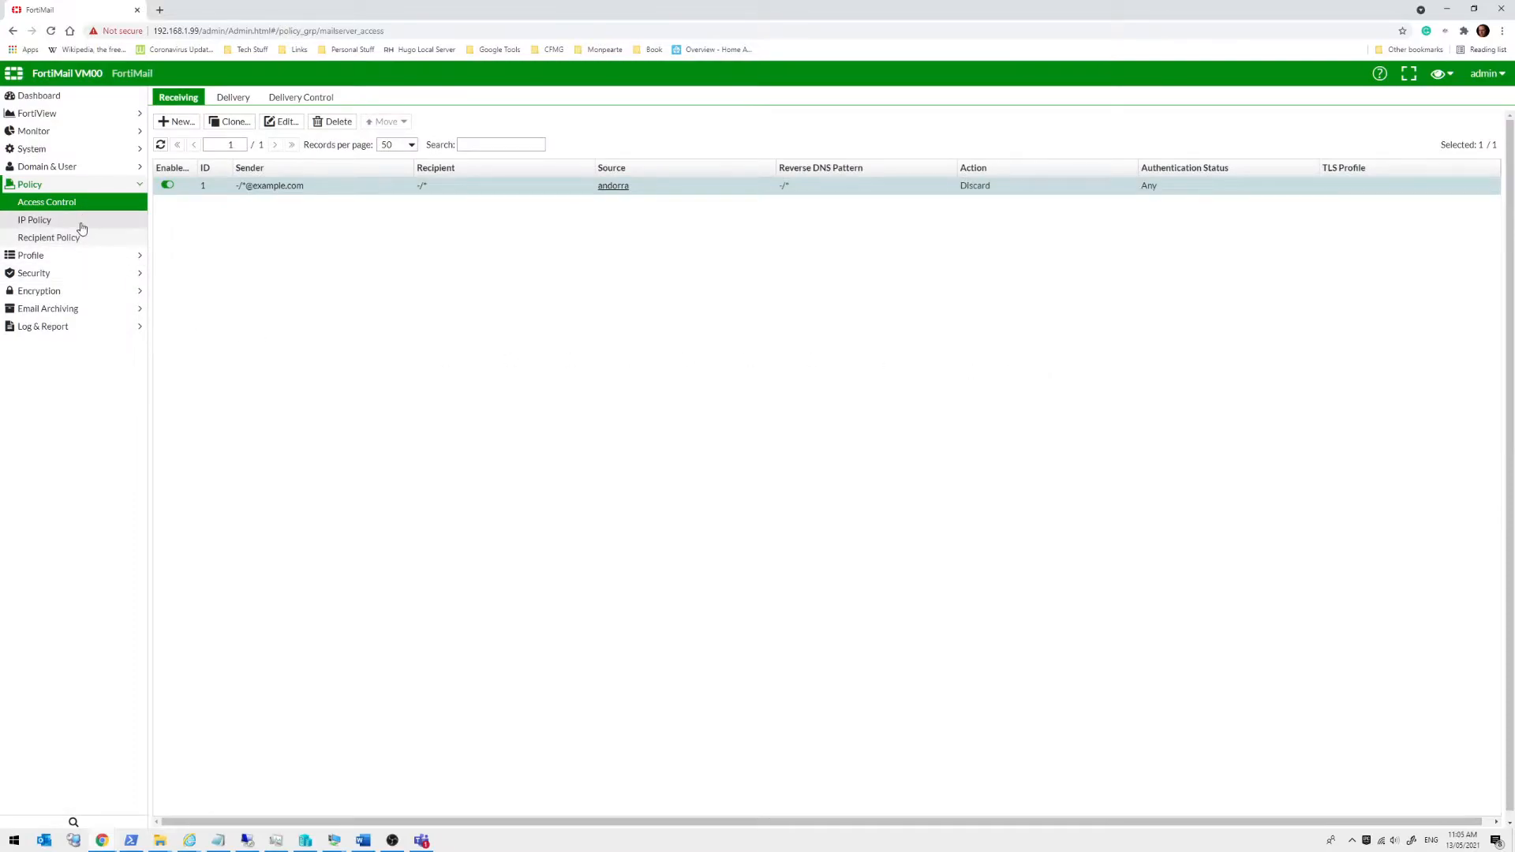
Start a new message delivery rule under Delivery policies, leaving TLS profile at none
left_click(232, 97)
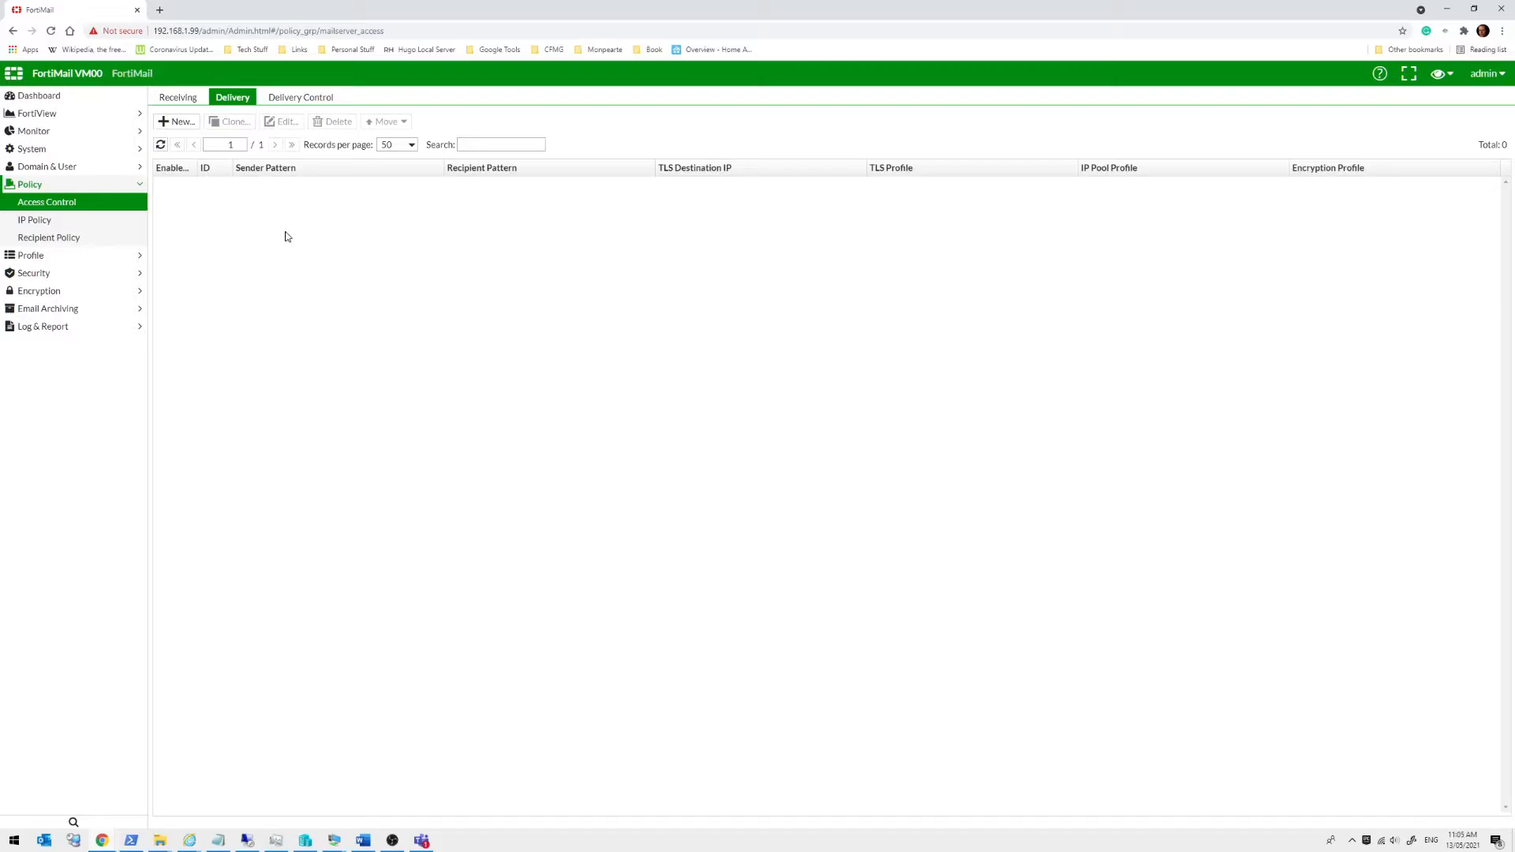
left_click(180, 122)
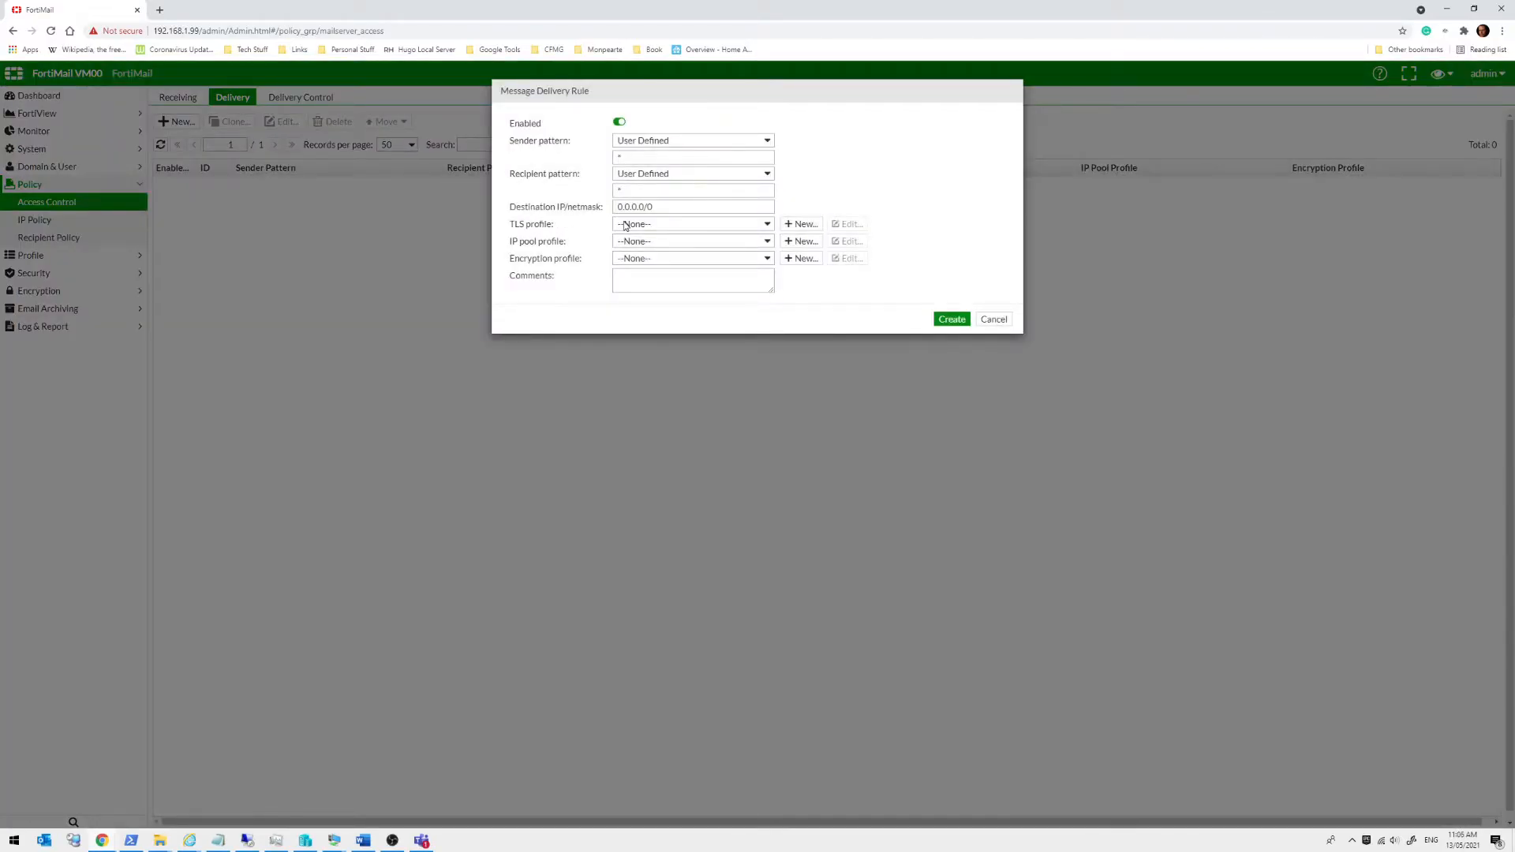
left_click(625, 226)
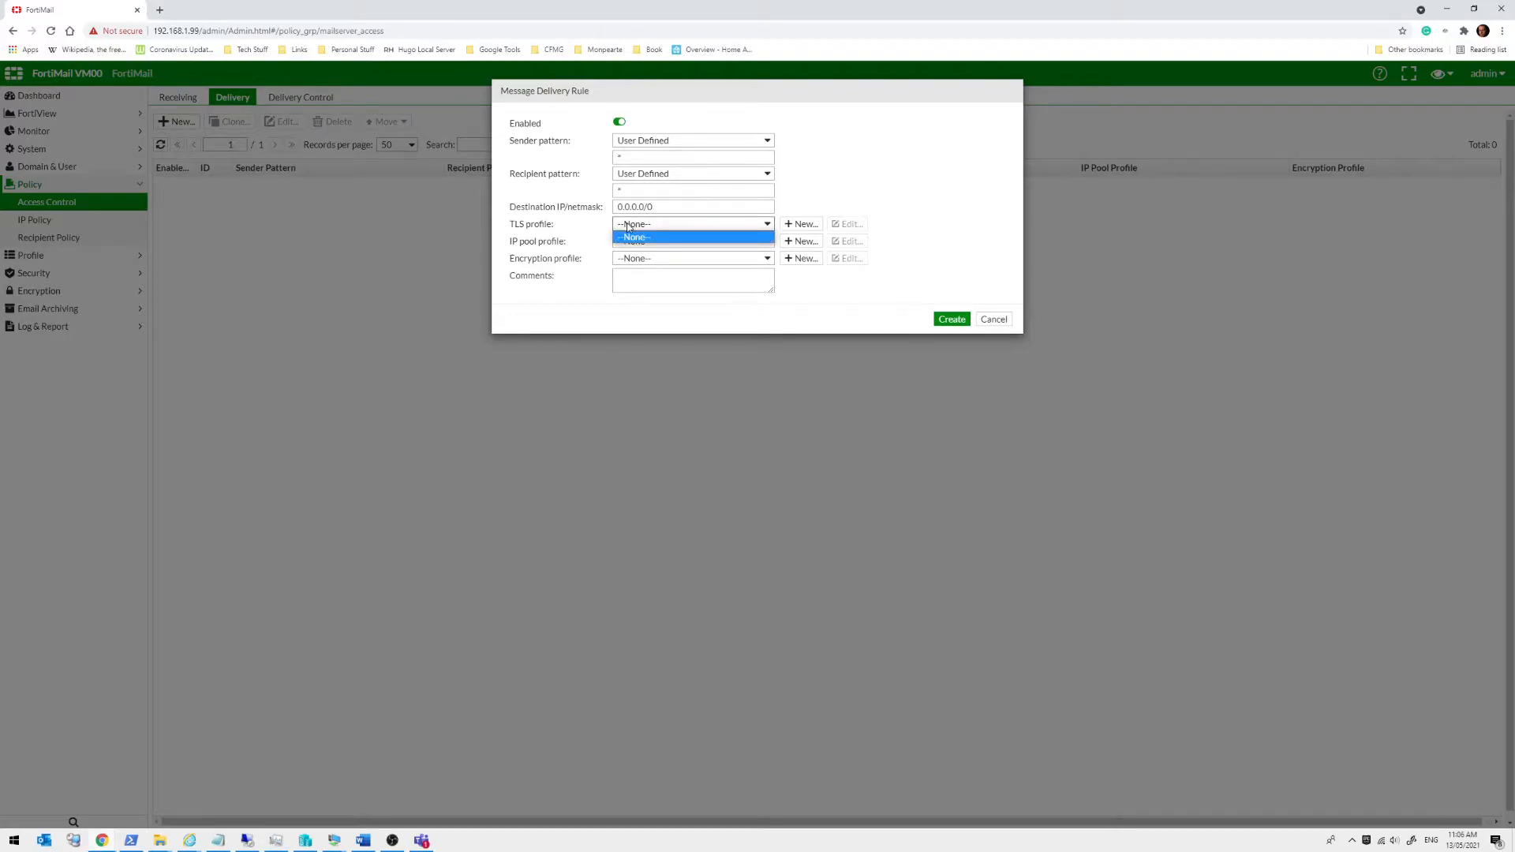
left_click(599, 224)
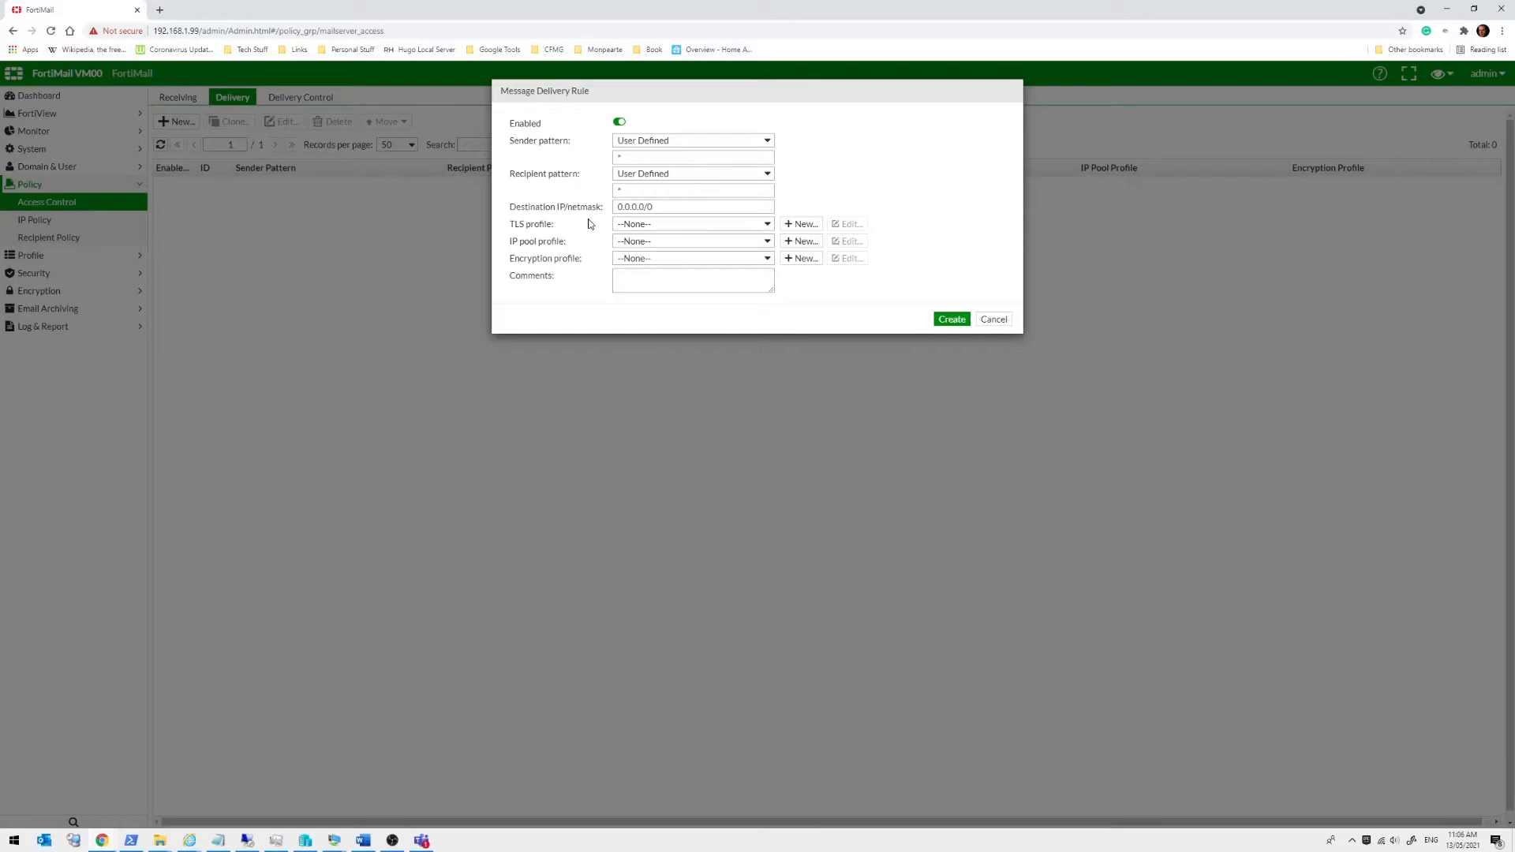
left_click(648, 227)
left_click(649, 229)
left_click(695, 175)
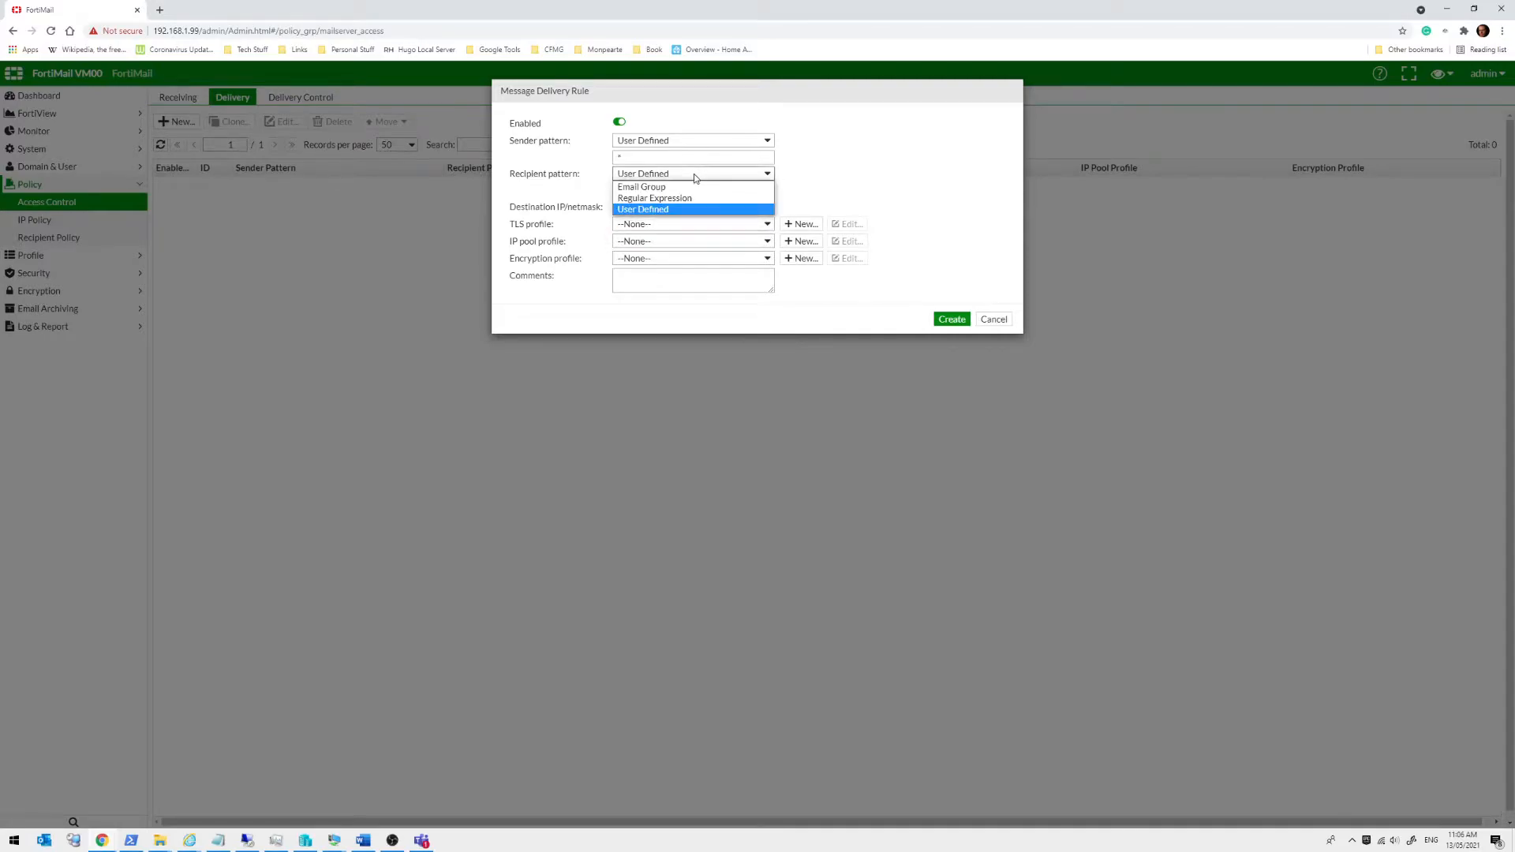
left_click(694, 176)
left_click(688, 194)
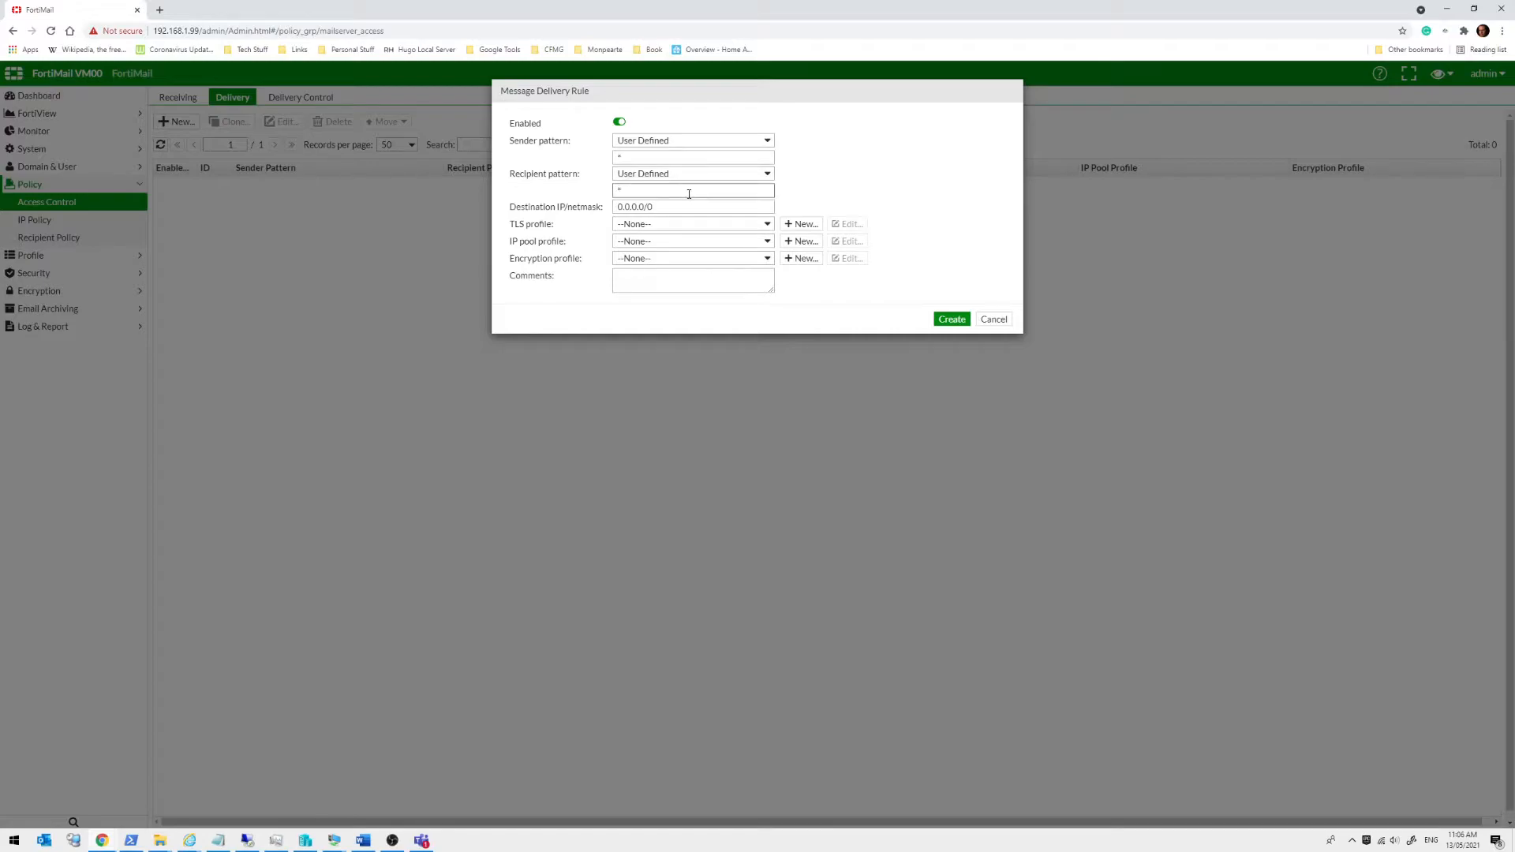
type("@exmapl,e")
type("e.clom")
left_click(643, 242)
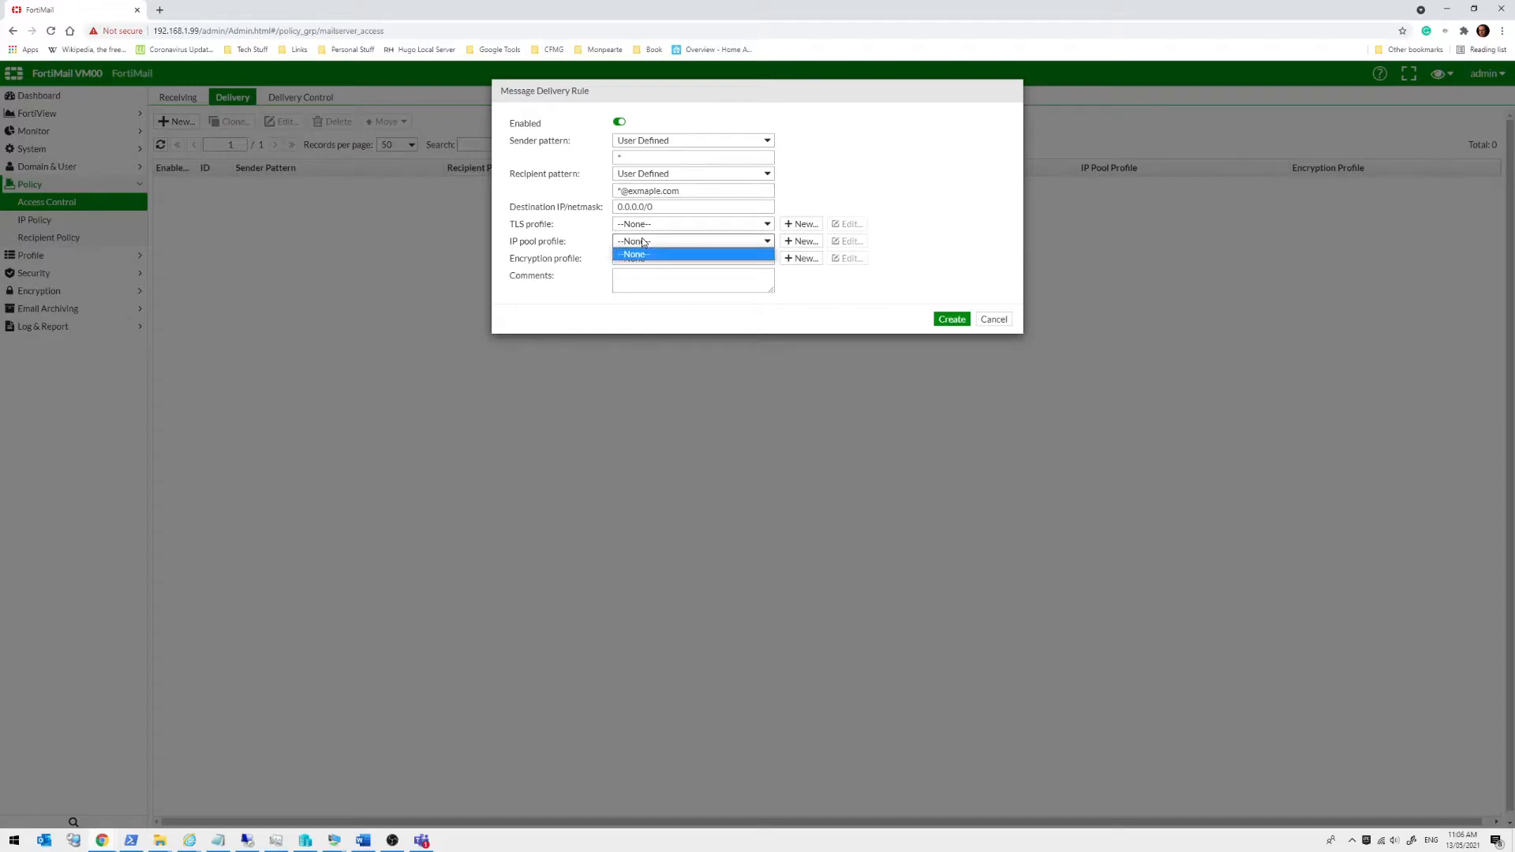
left_click(643, 241)
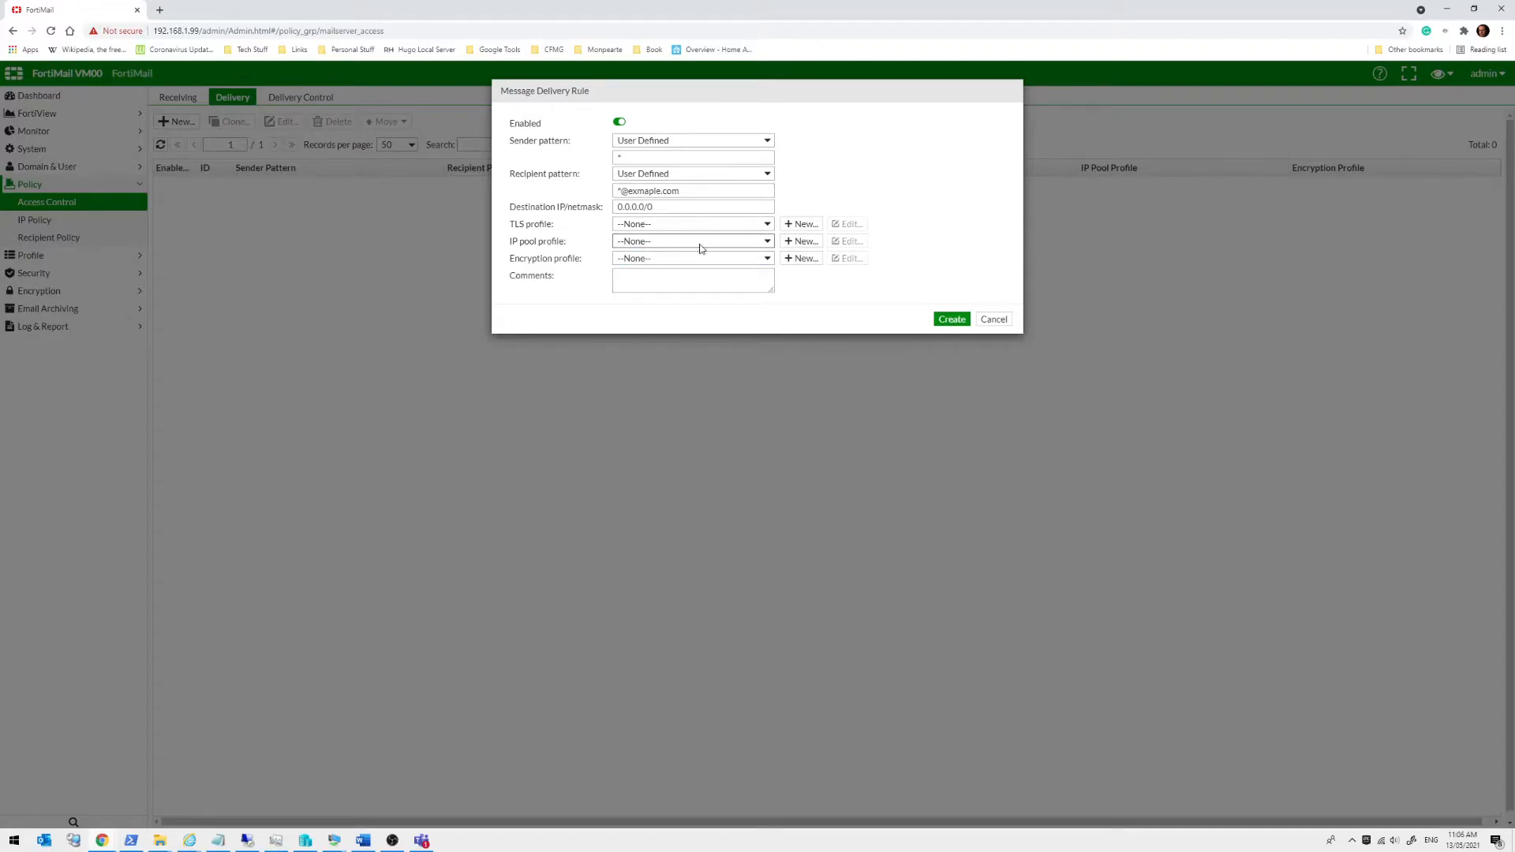
left_click(801, 241)
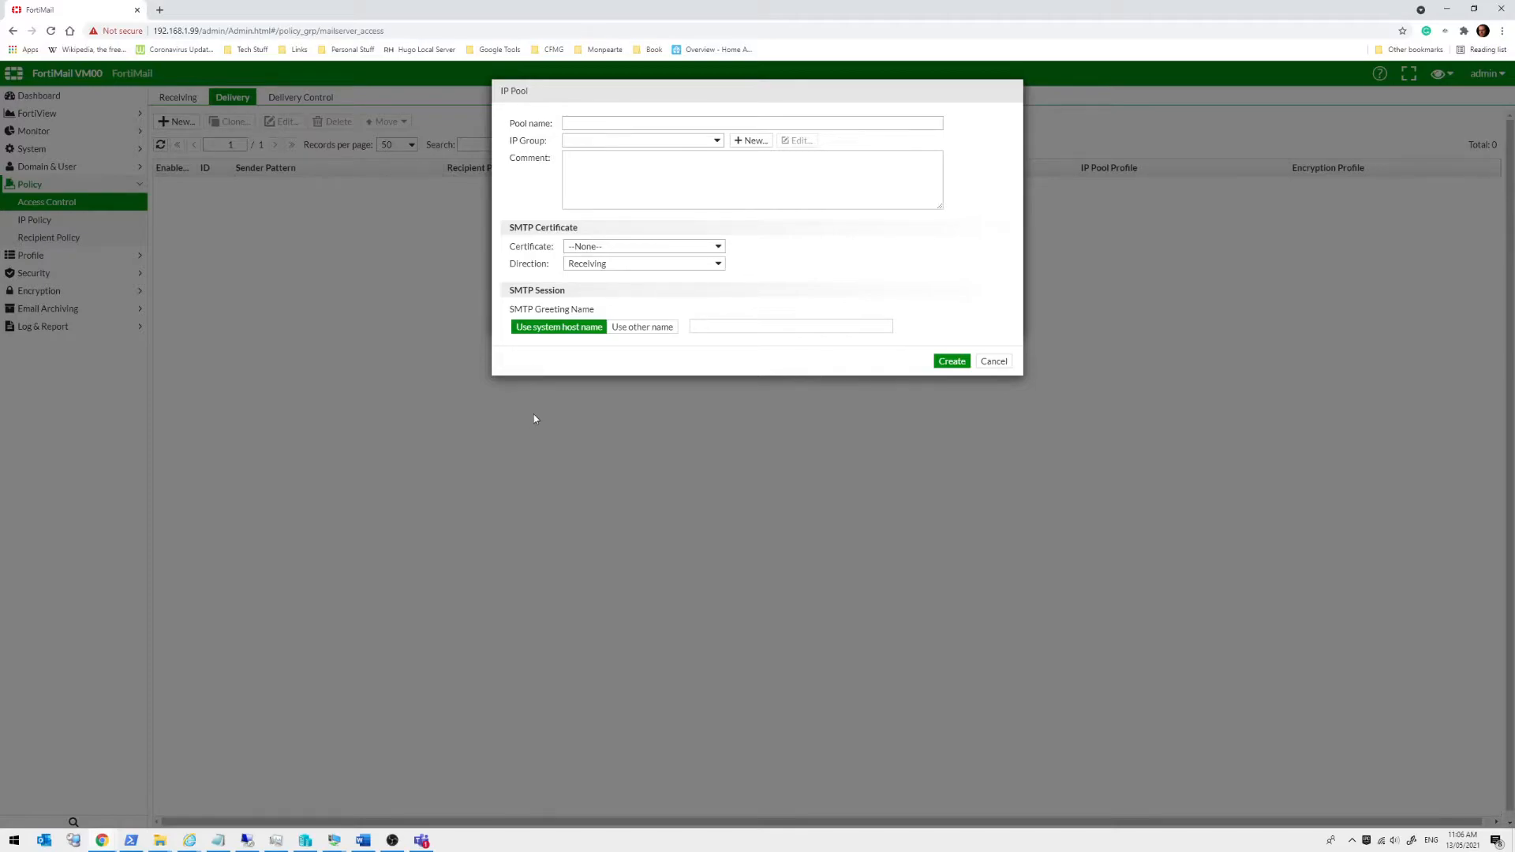
left_click(584, 249)
left_click(588, 250)
left_click(594, 263)
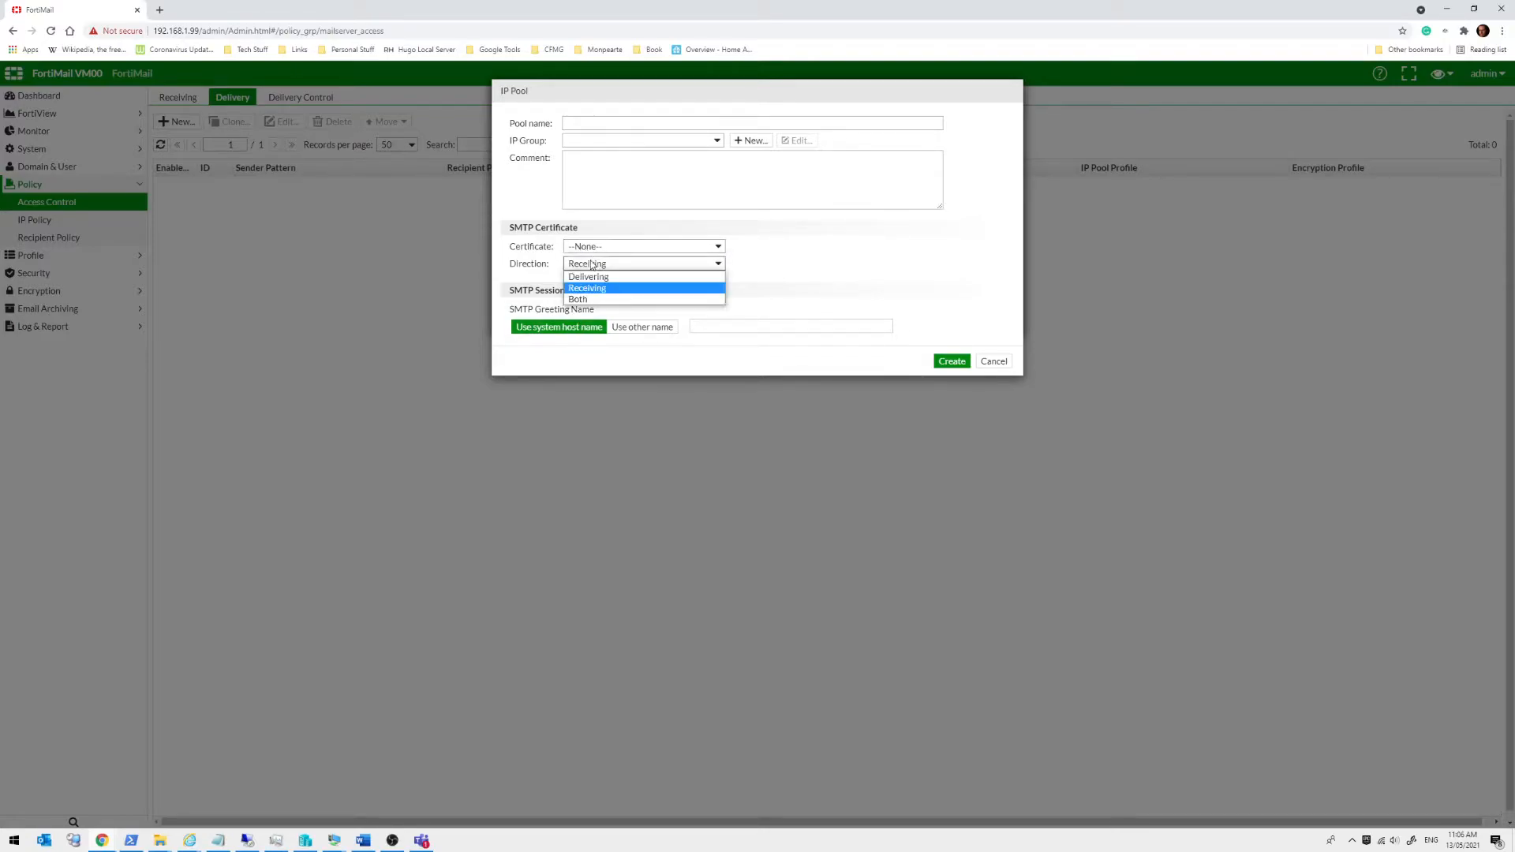
left_click(585, 280)
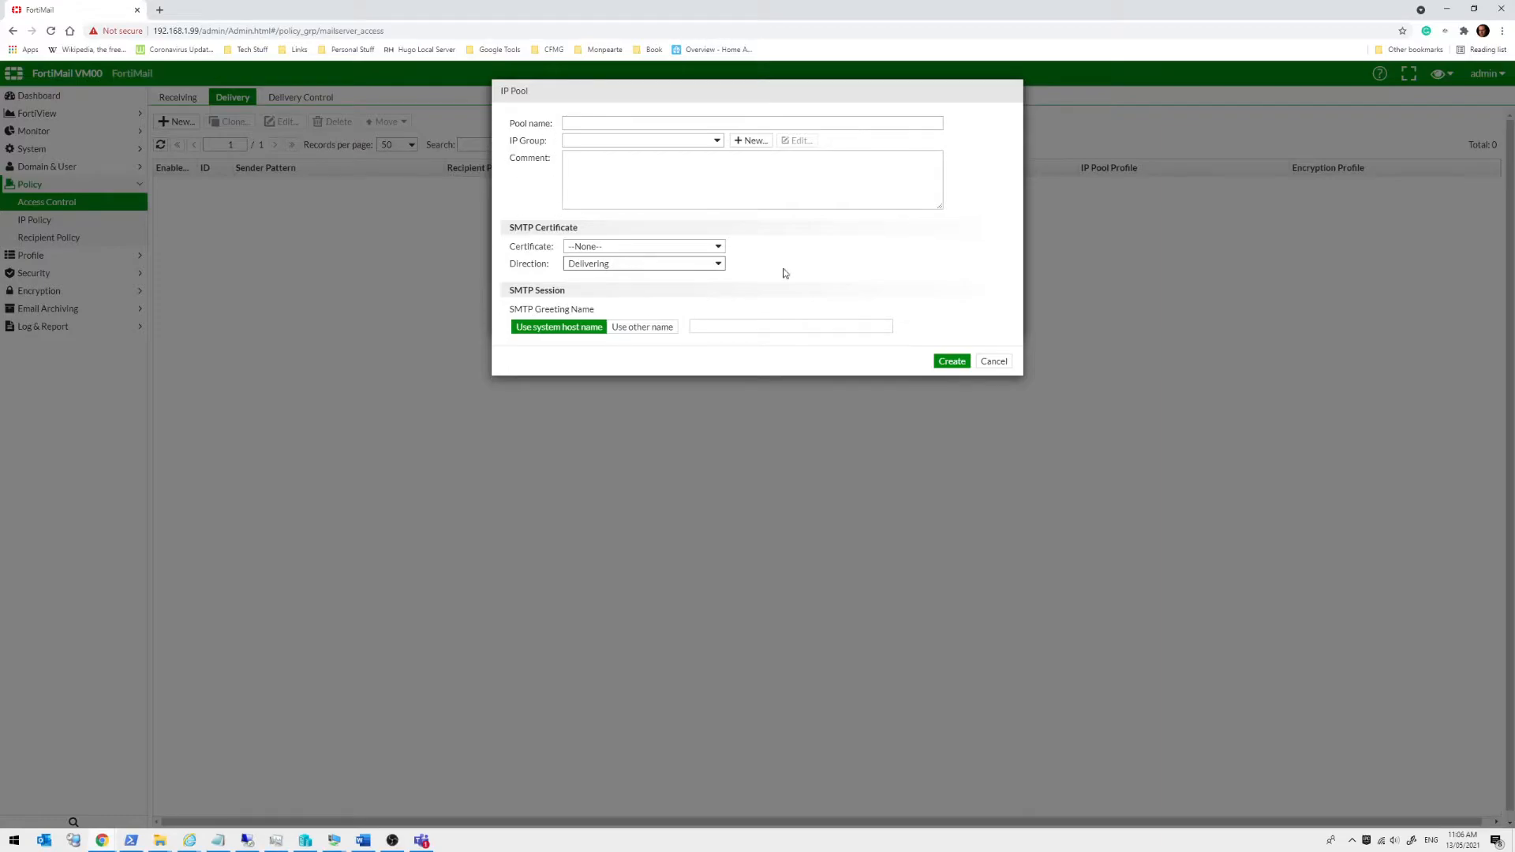
left_click(995, 362)
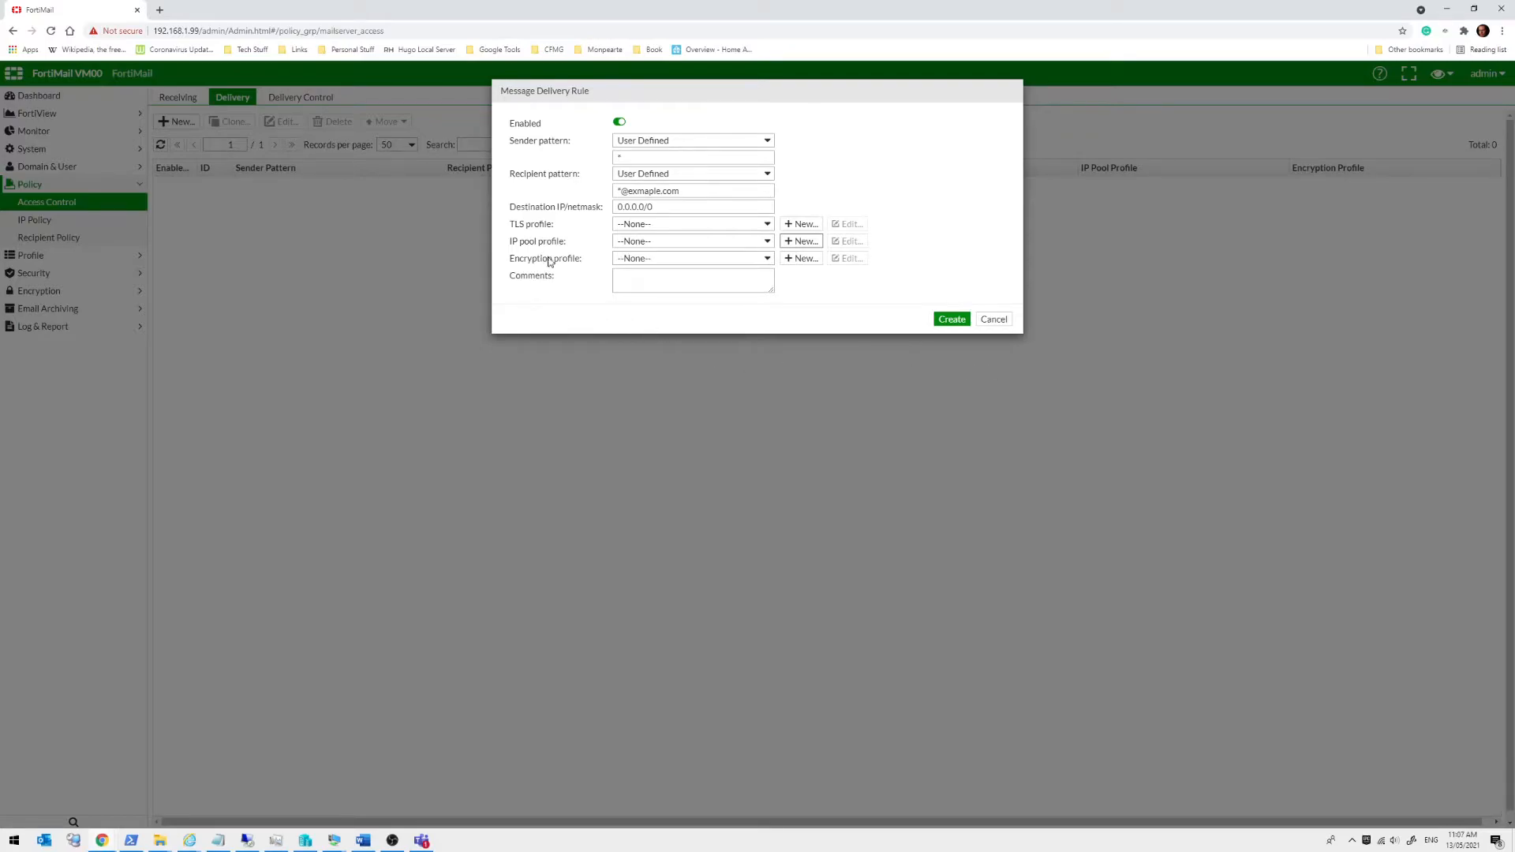
Choose encryption profile IBE_Pull and review its IBE protocol and Pull access method without saving
left_click(676, 261)
left_click(670, 281)
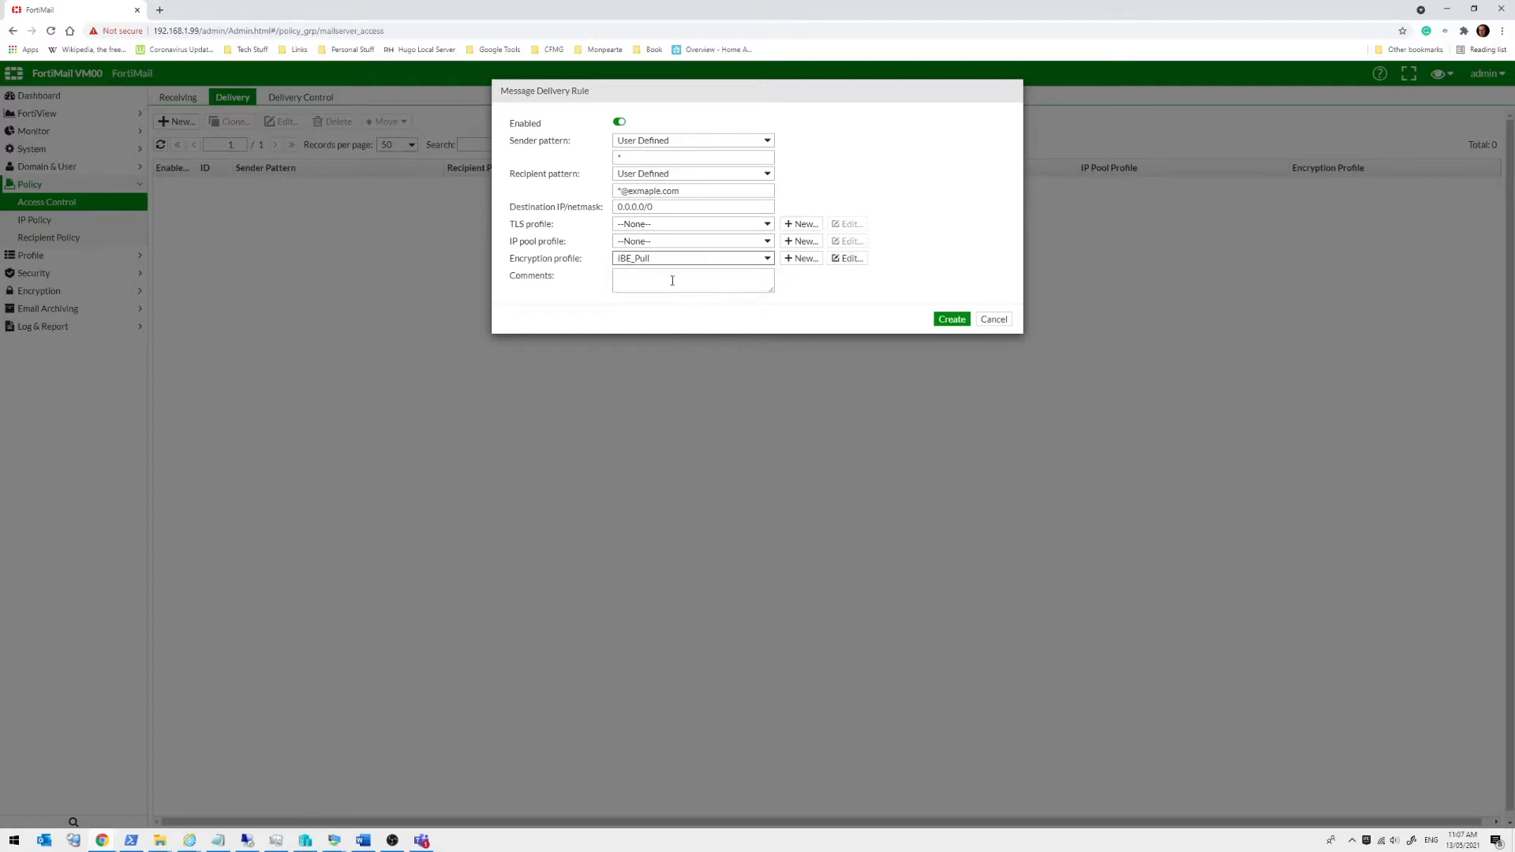
left_click(838, 263)
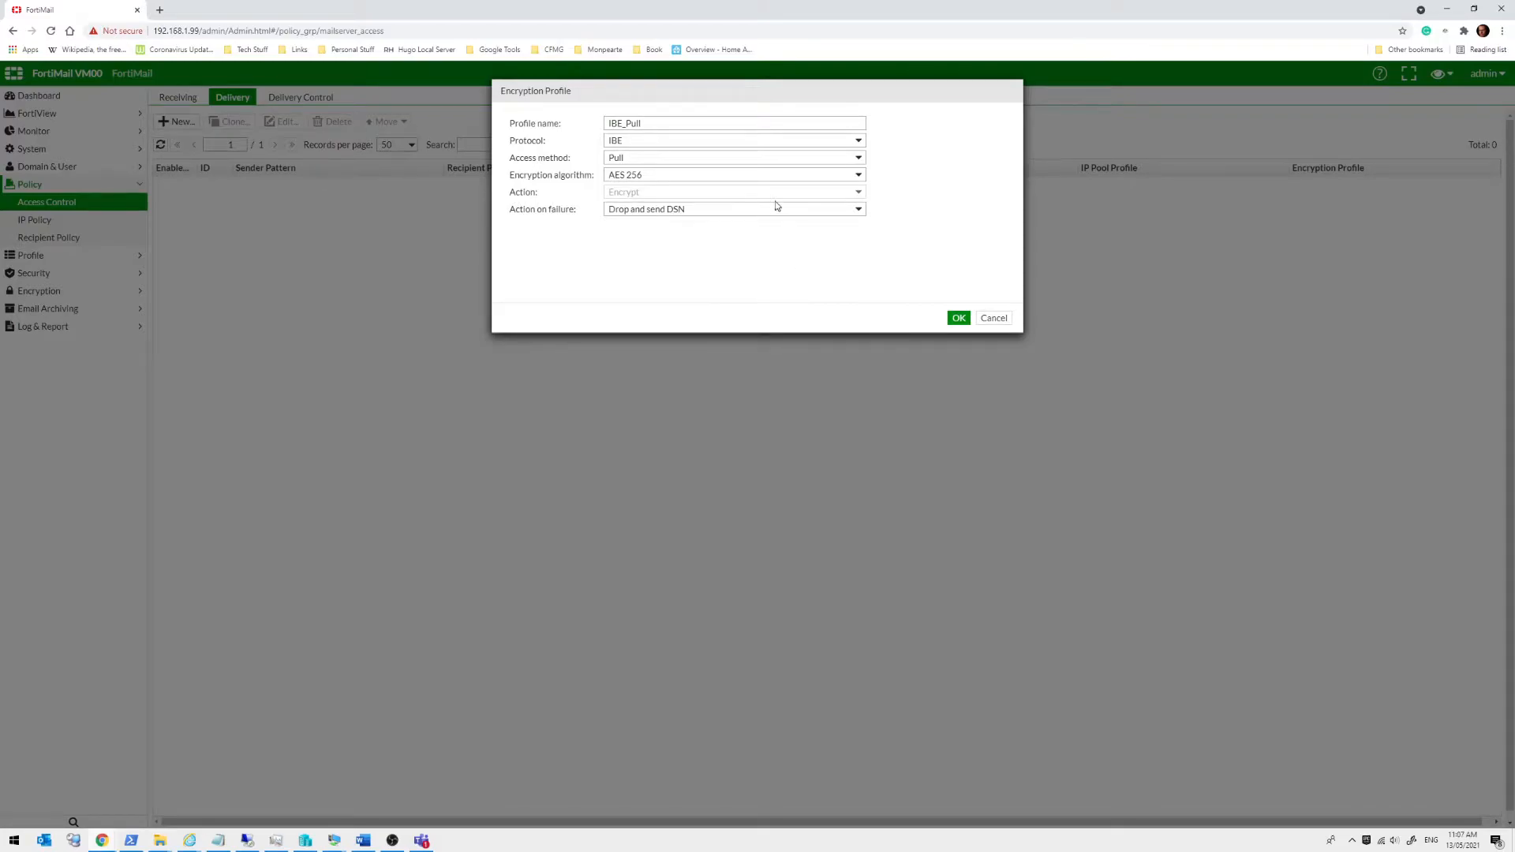
left_click(761, 161)
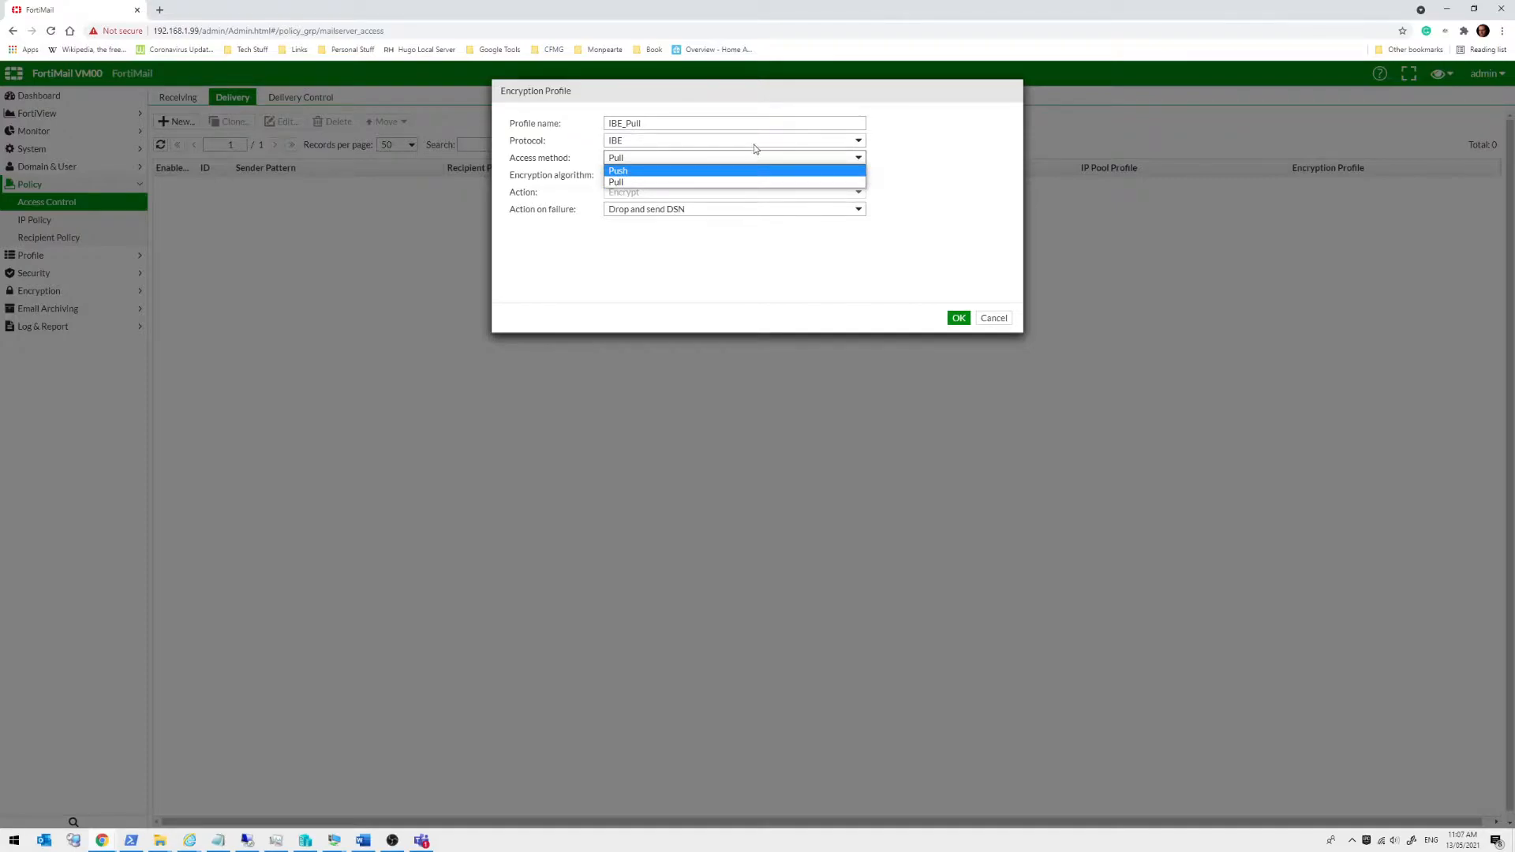
left_click(755, 143)
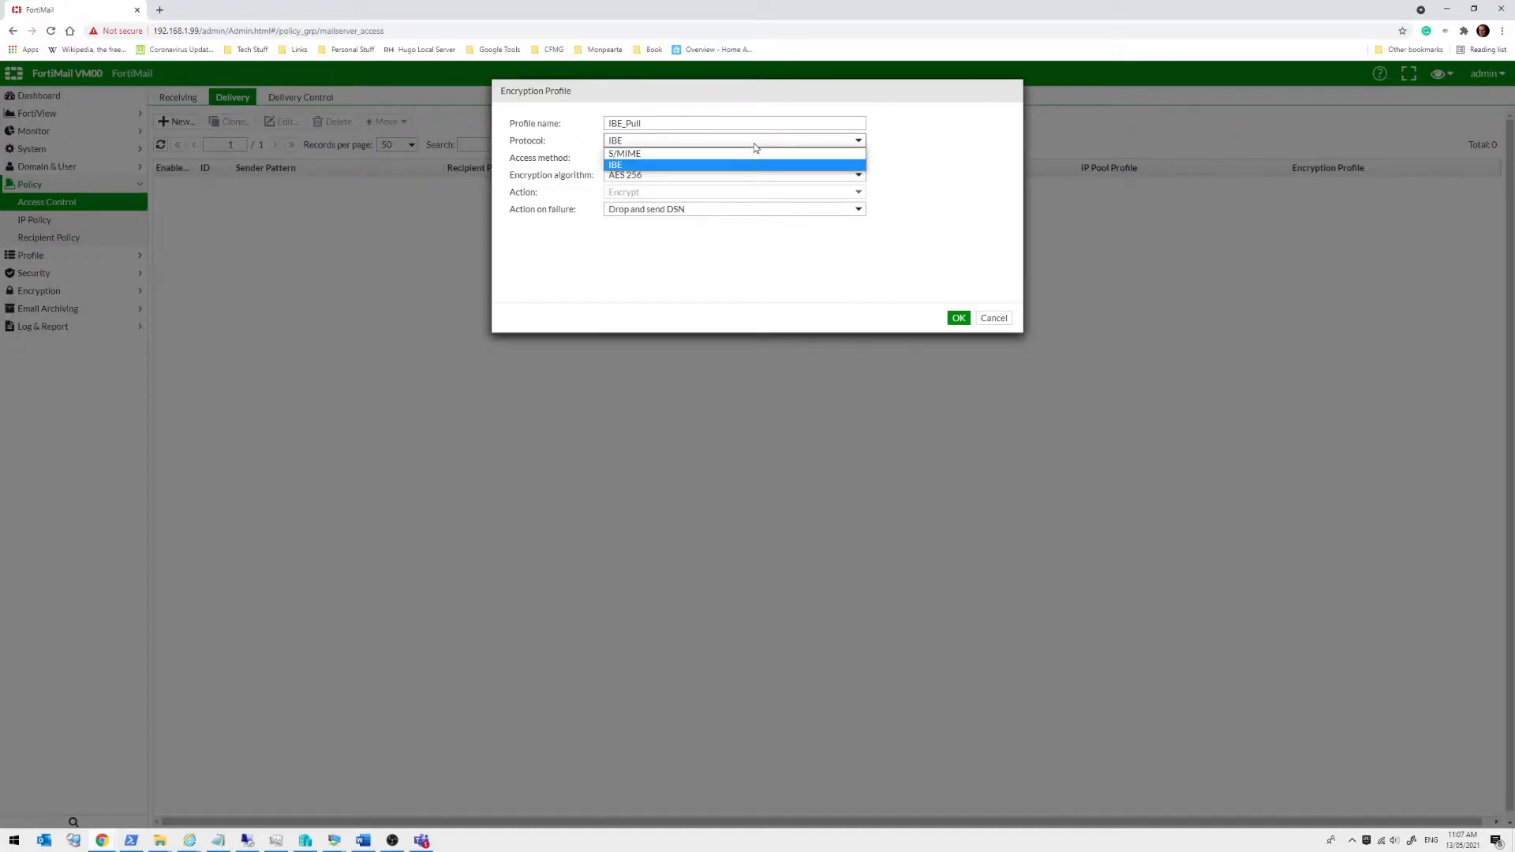
left_click(974, 142)
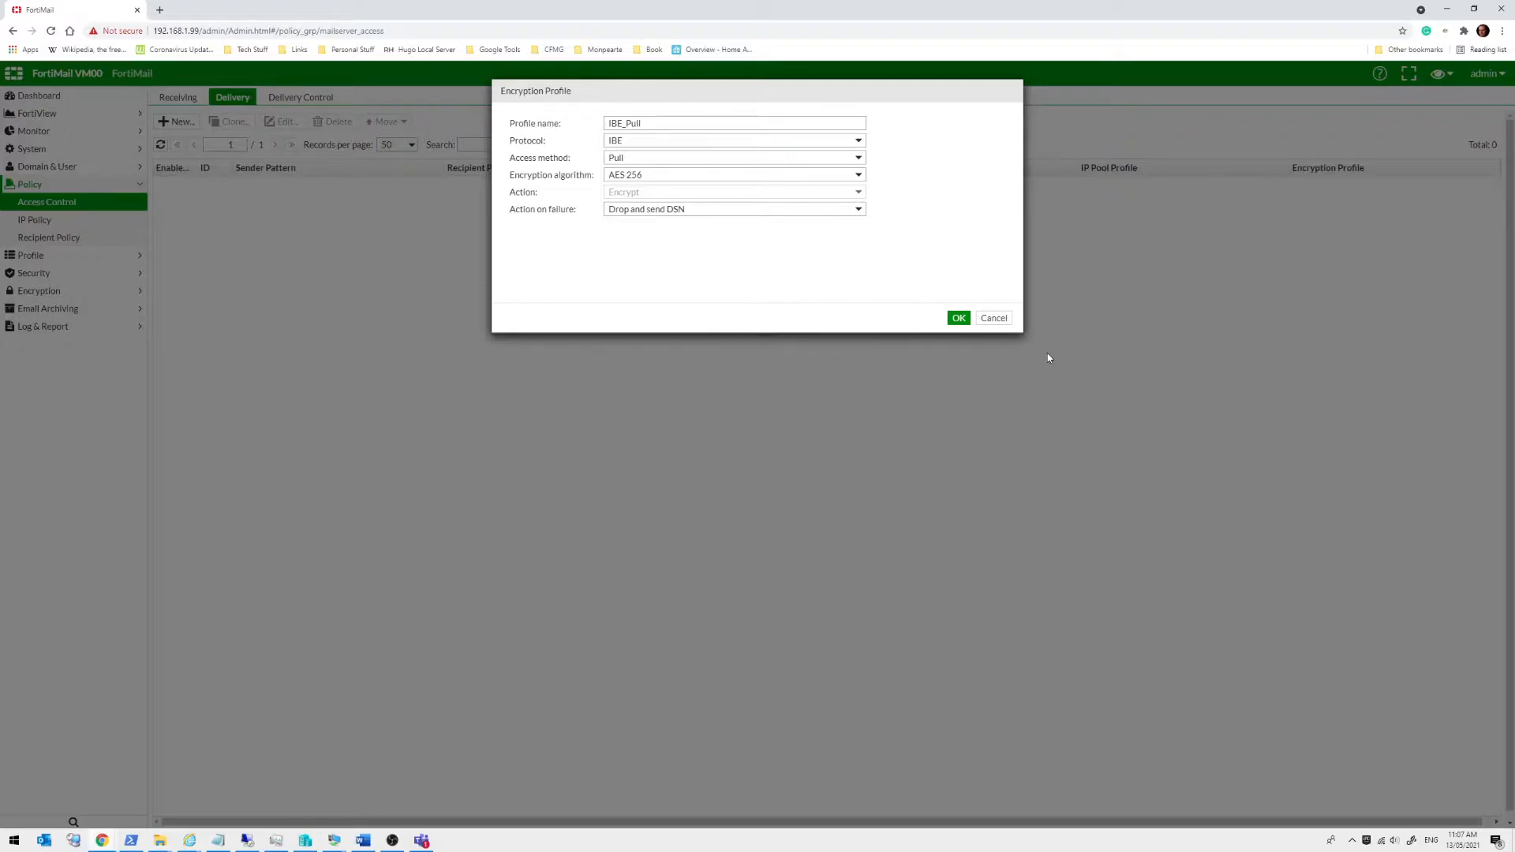
left_click(993, 318)
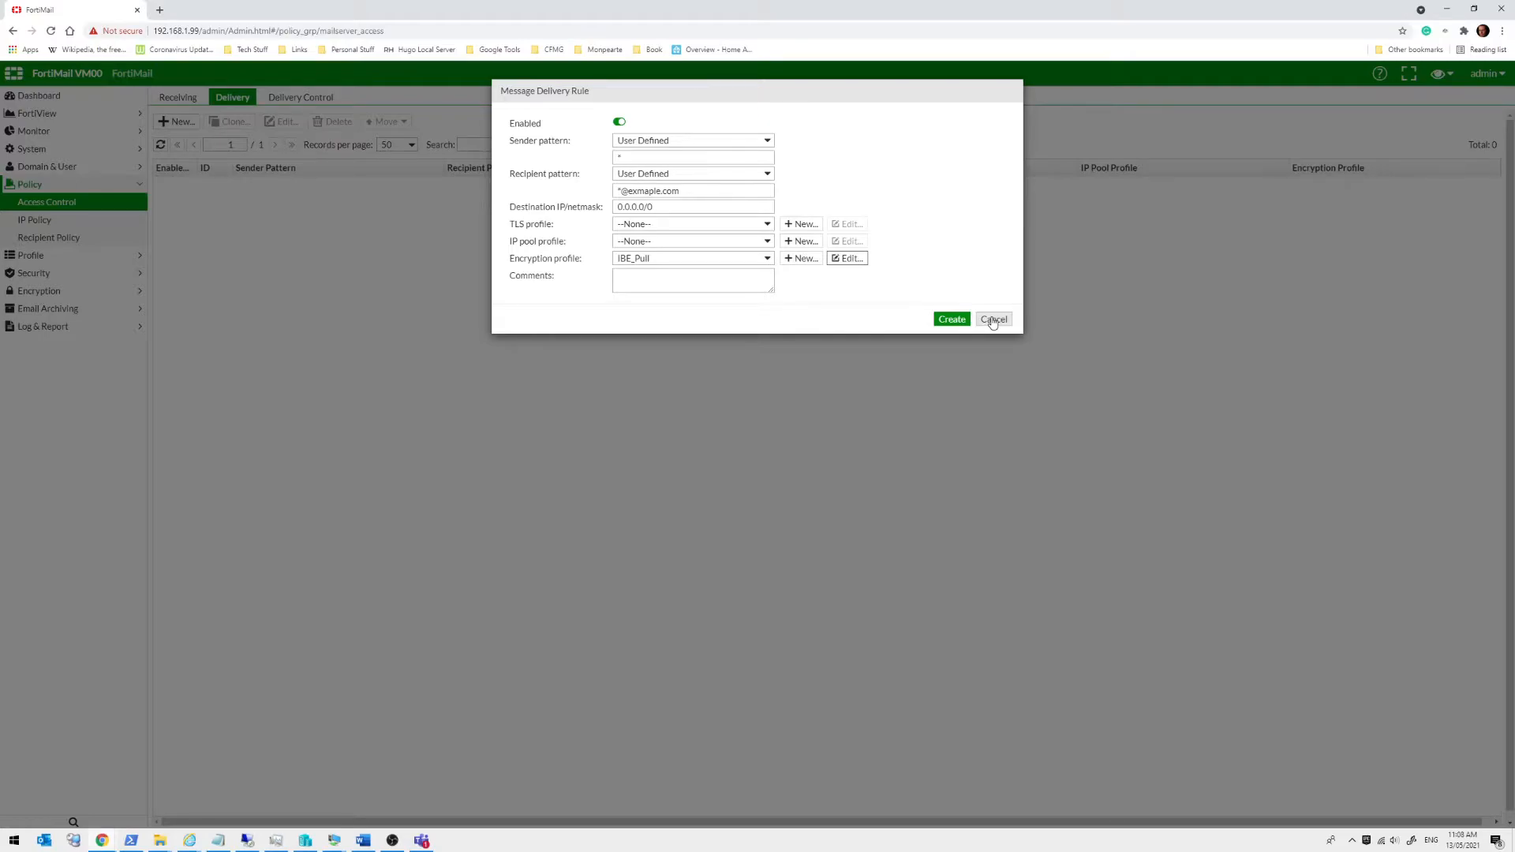
Cancel the unsaved delivery rule and show the IP Policy list's two Inbound_Session policies
left_click(993, 320)
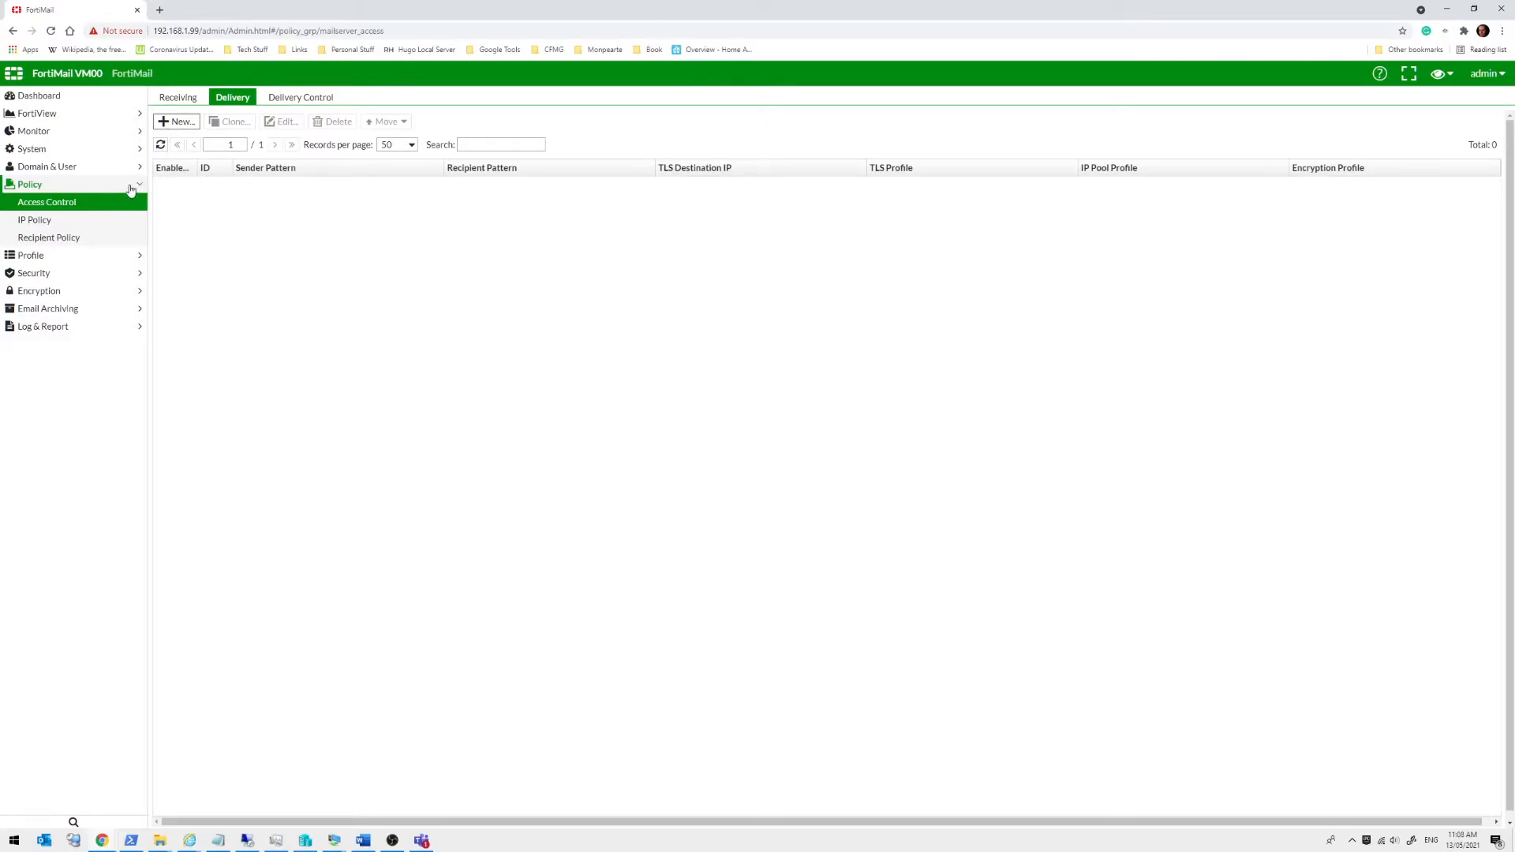
left_click(96, 220)
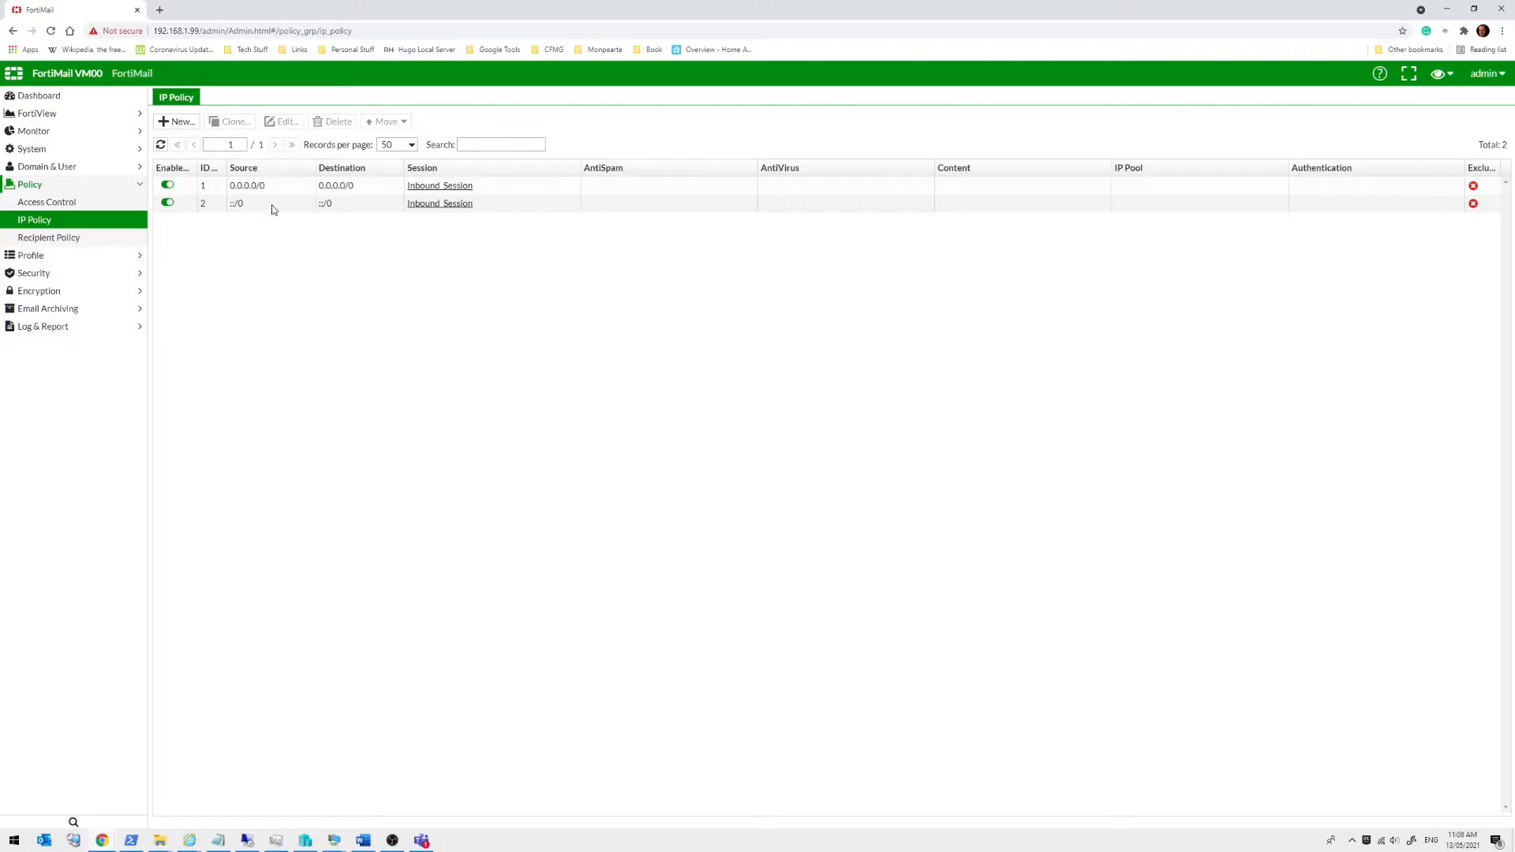
Open IP policy 1 and review its action options, keeping Scan
left_click(286, 188)
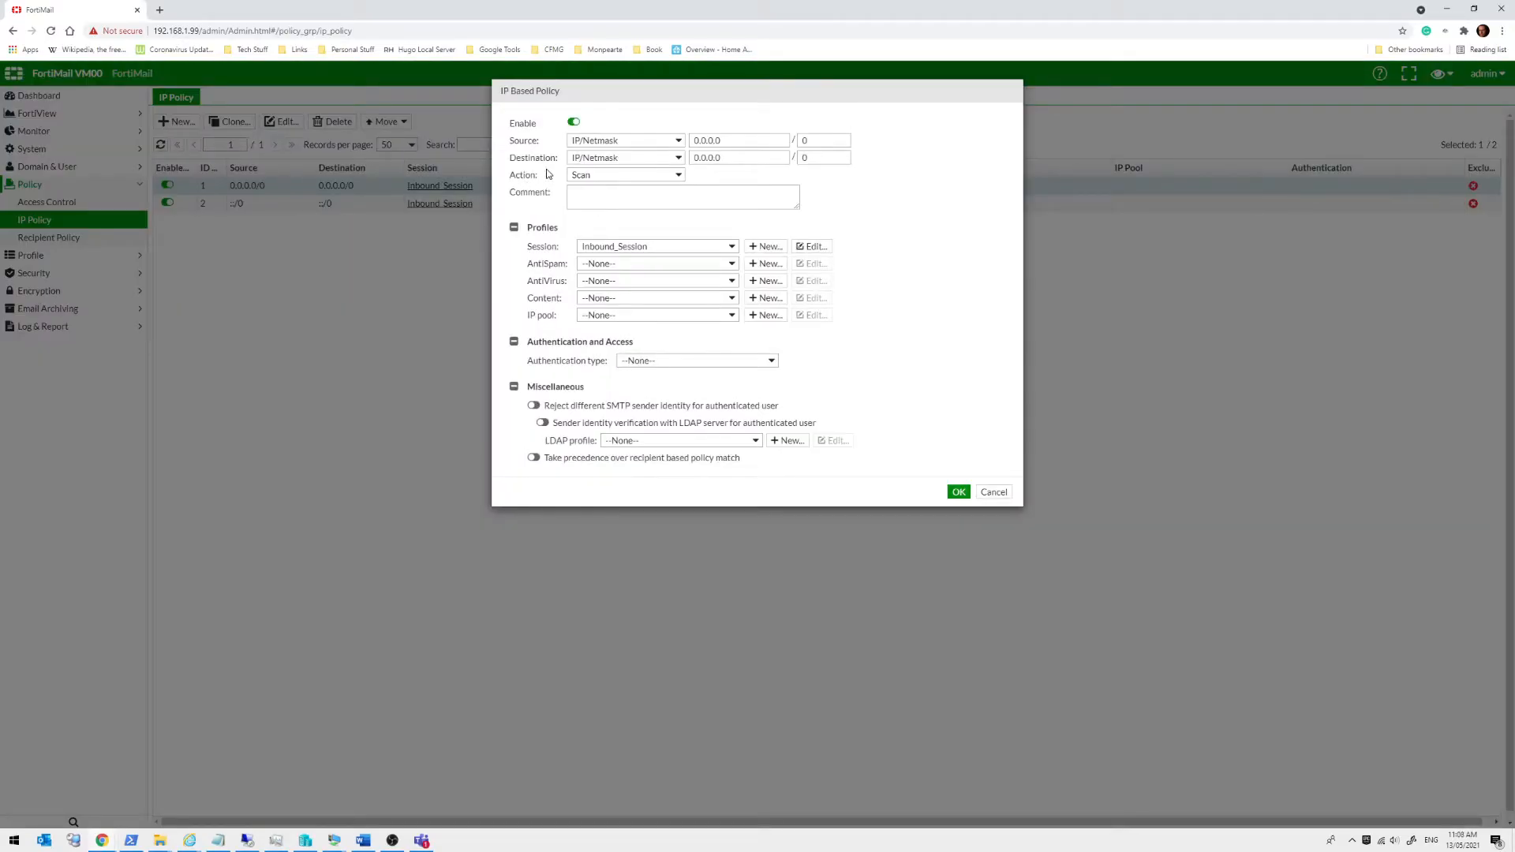
left_click(587, 175)
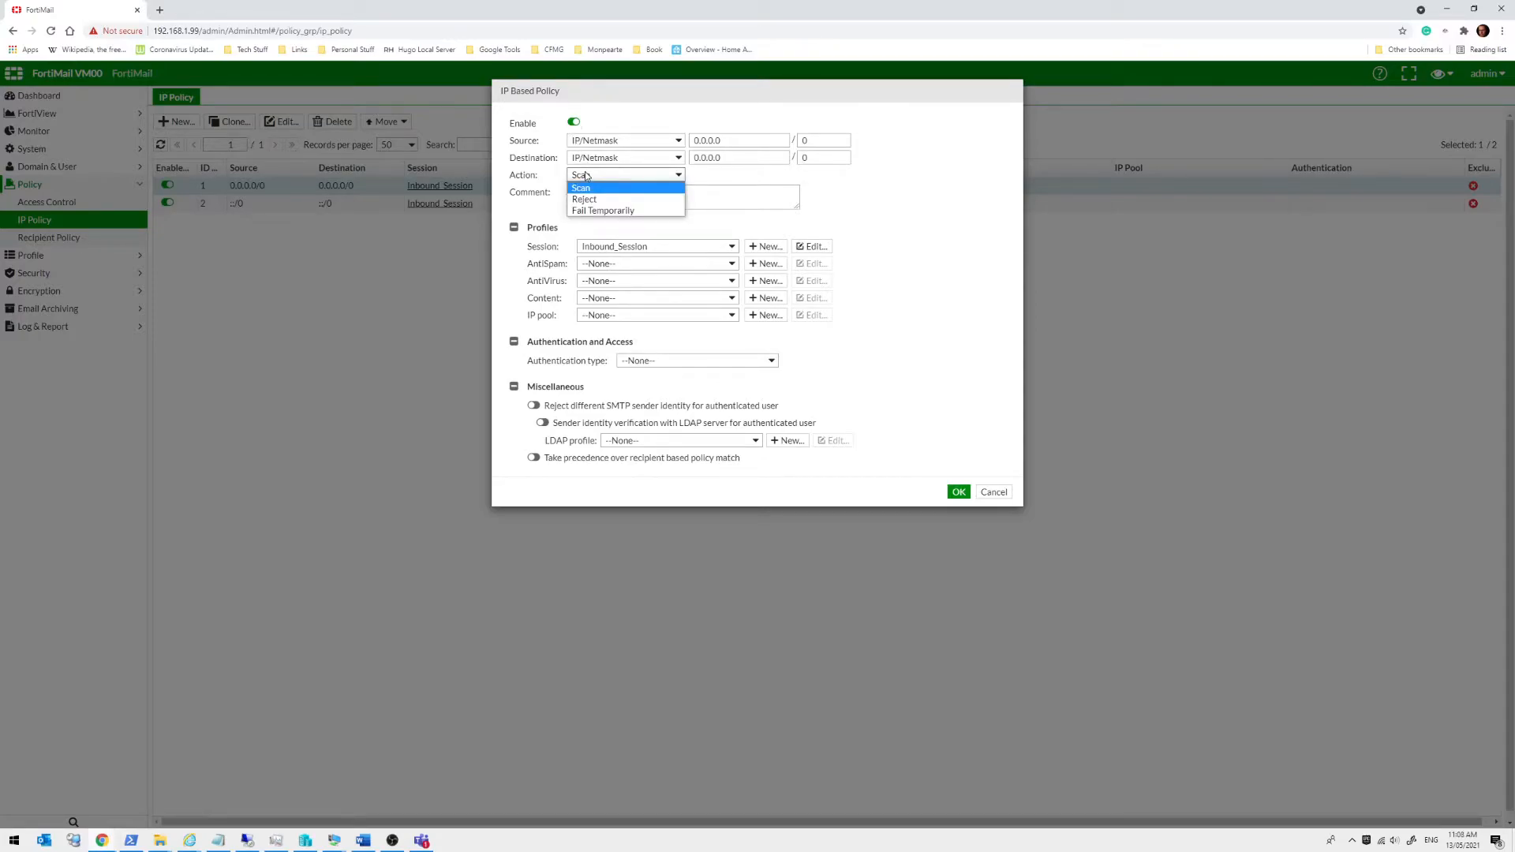
left_click(554, 166)
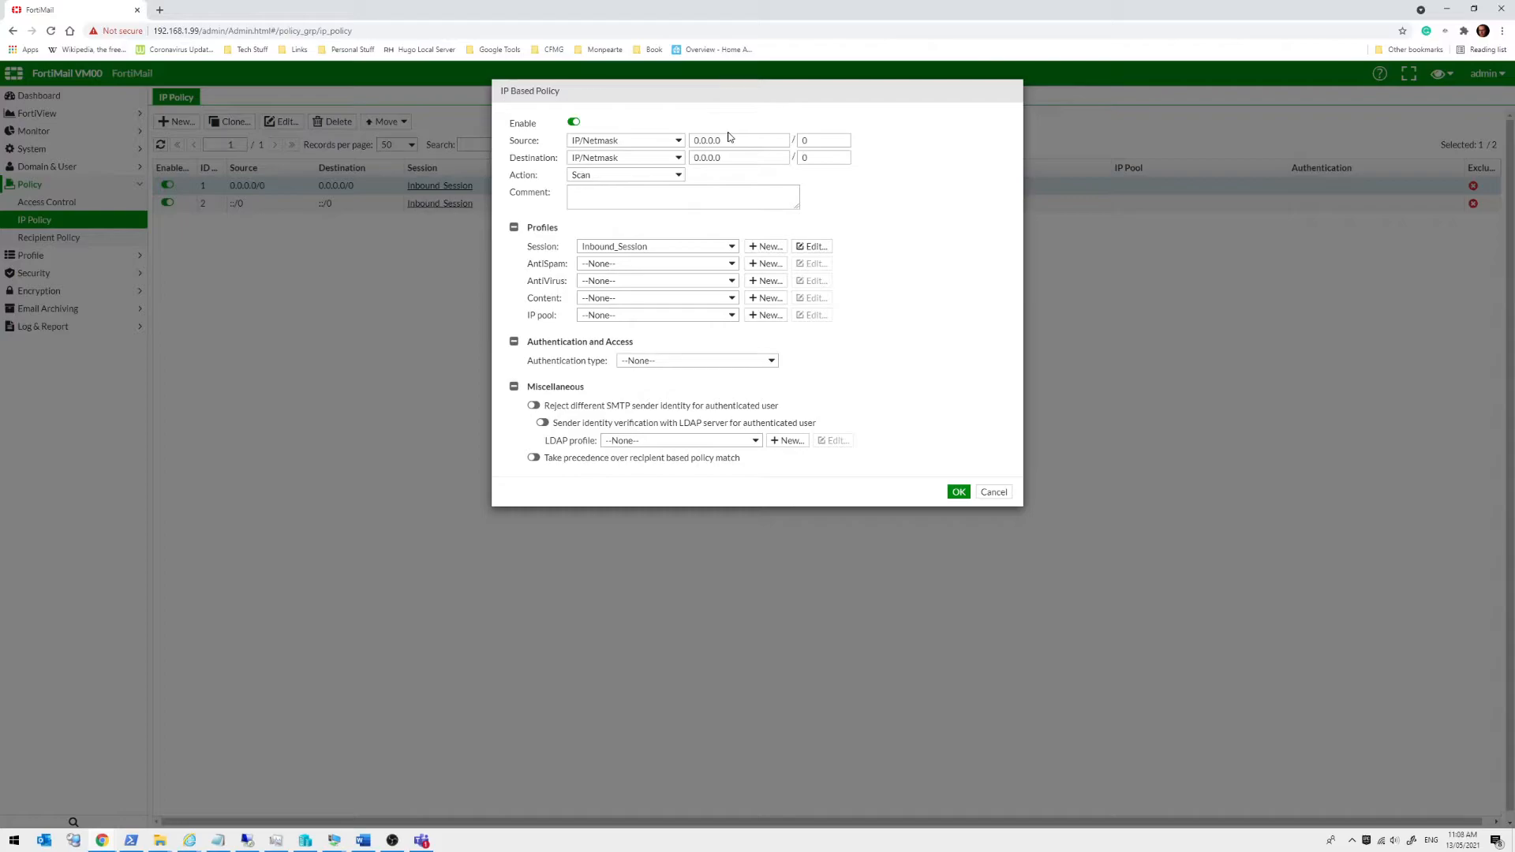
left_click(664, 174)
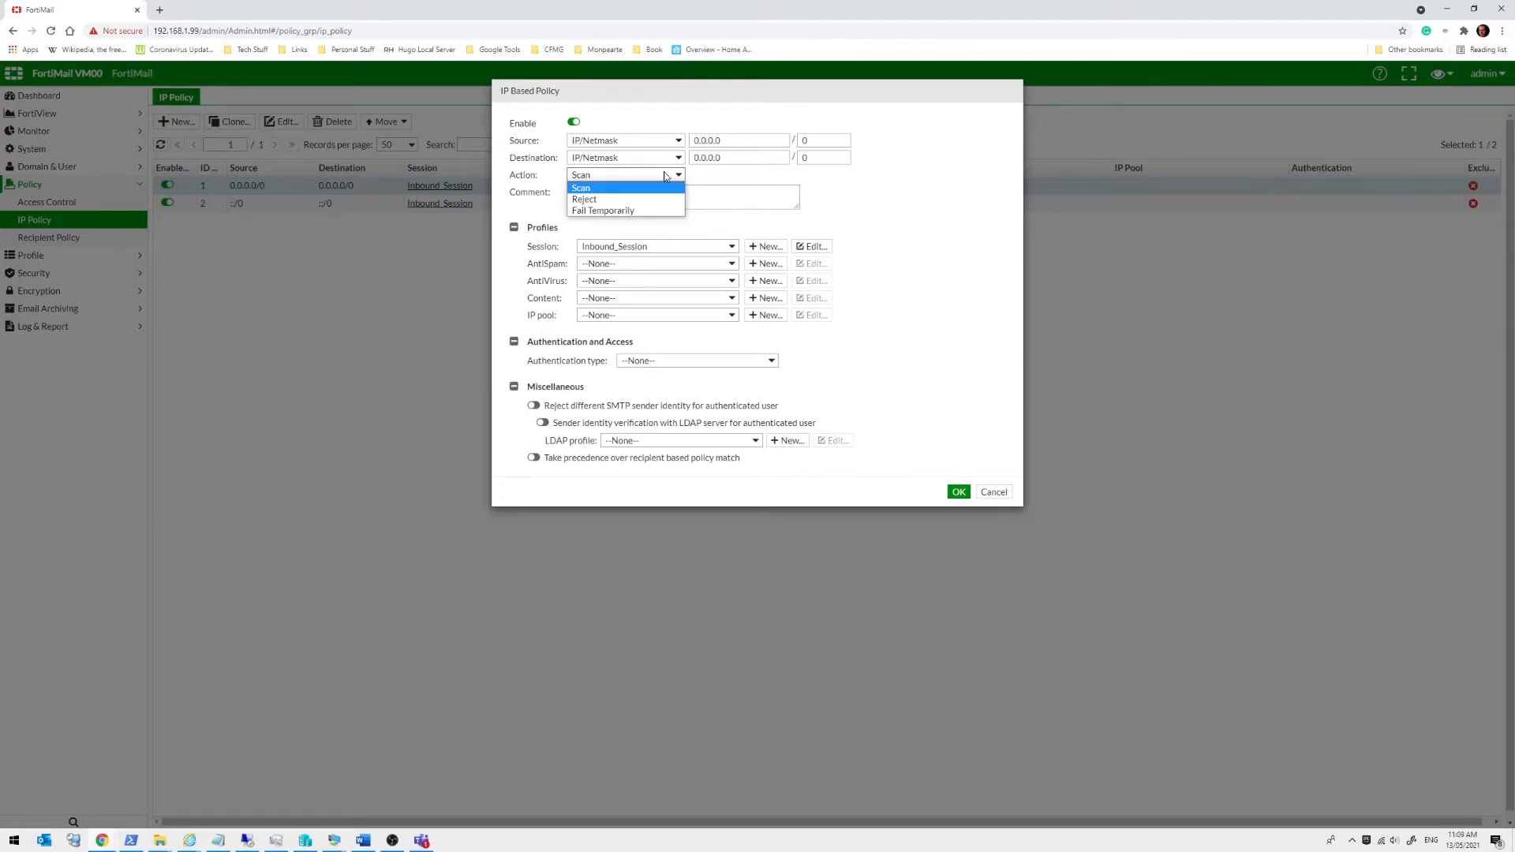
left_click(664, 174)
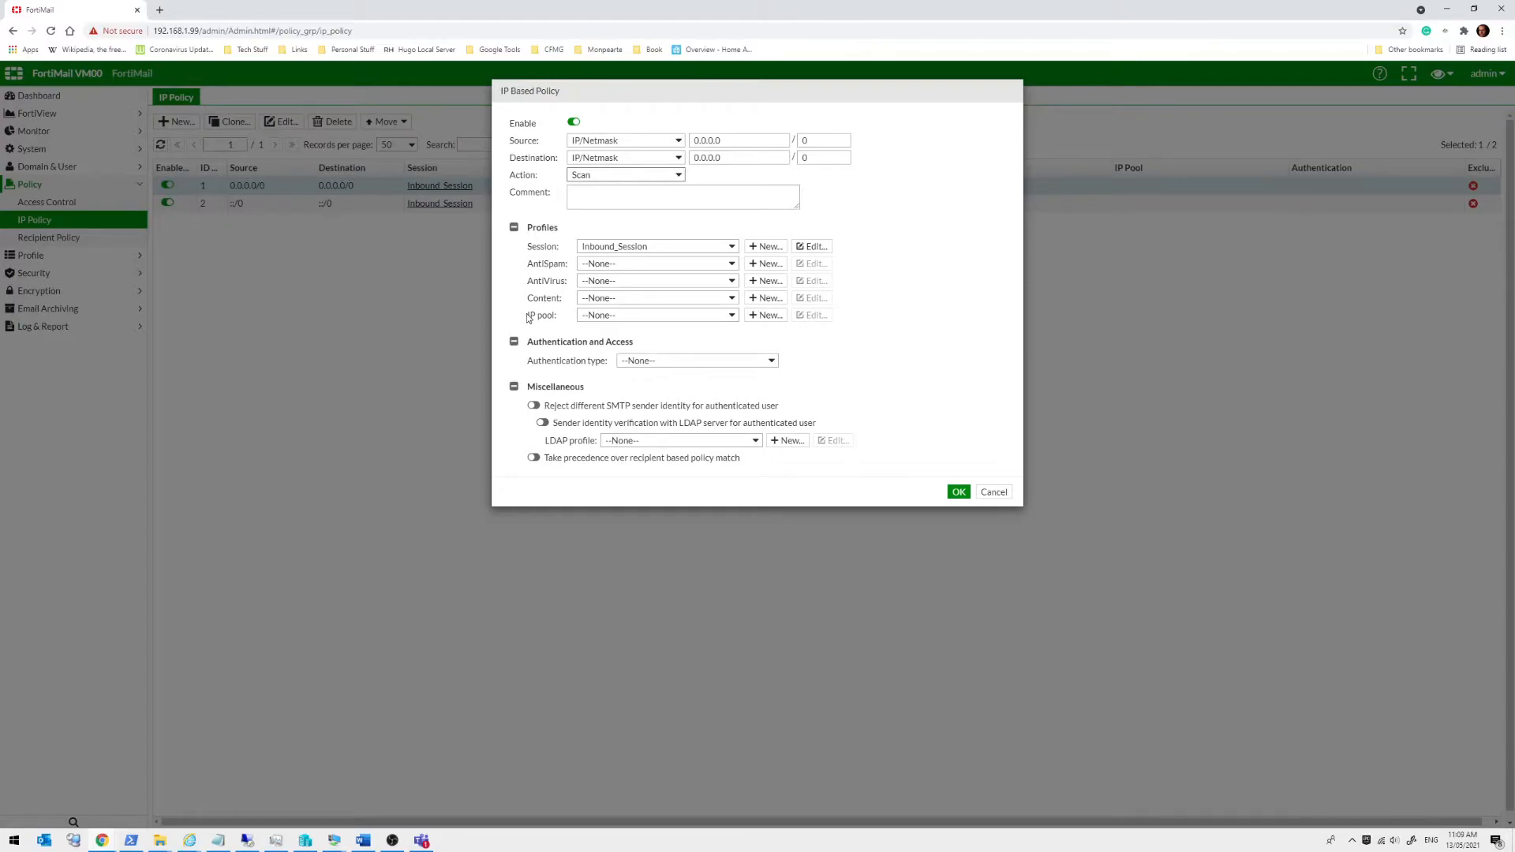
Check IP pool and authentication type stay None, toggle recipient-policy precedence on and off, then close
left_click(630, 315)
left_click(630, 315)
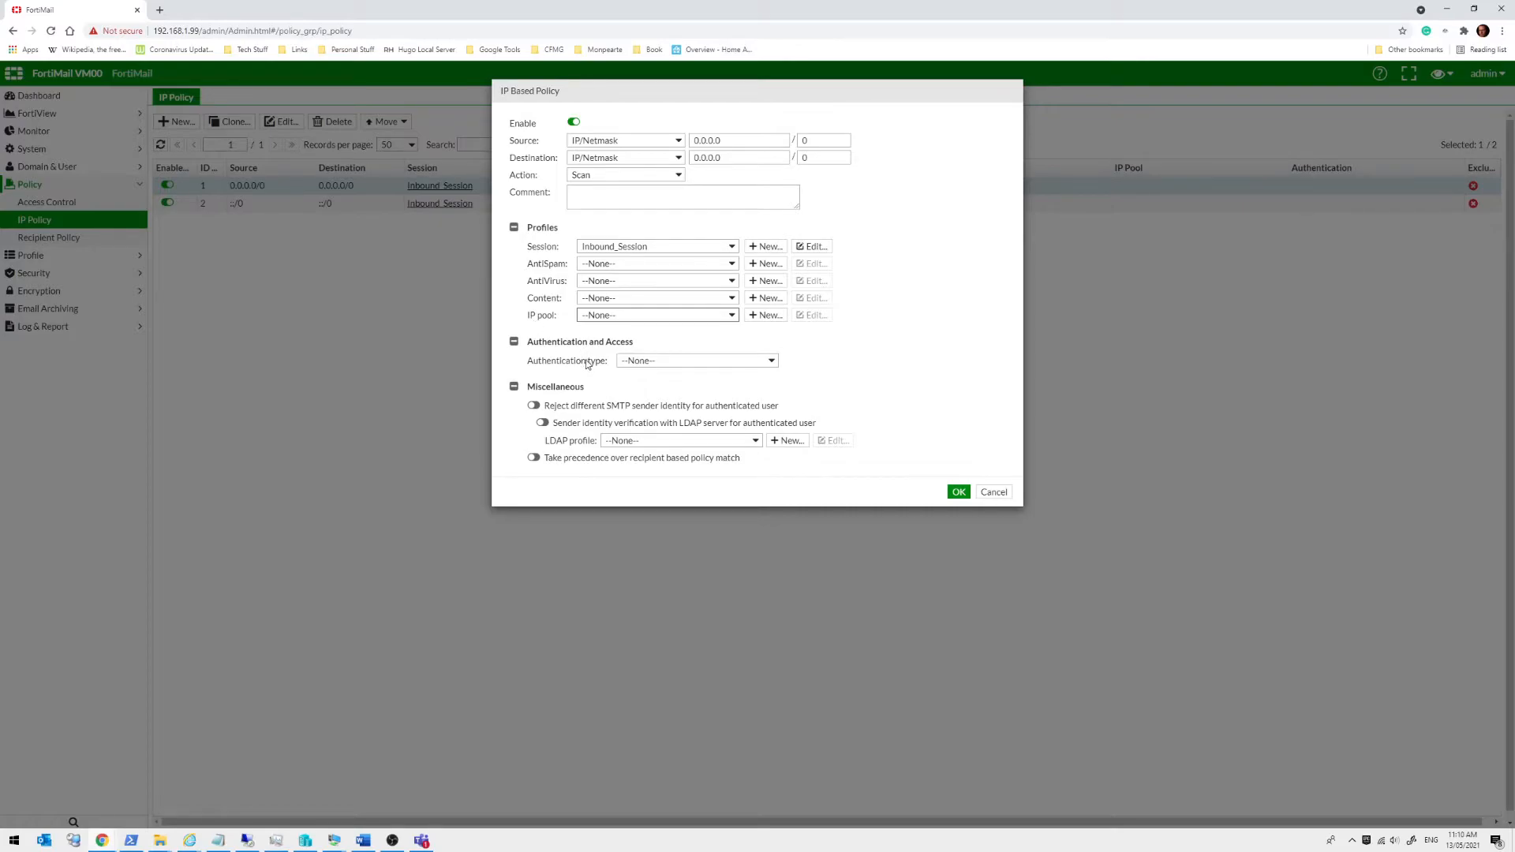
left_click(656, 366)
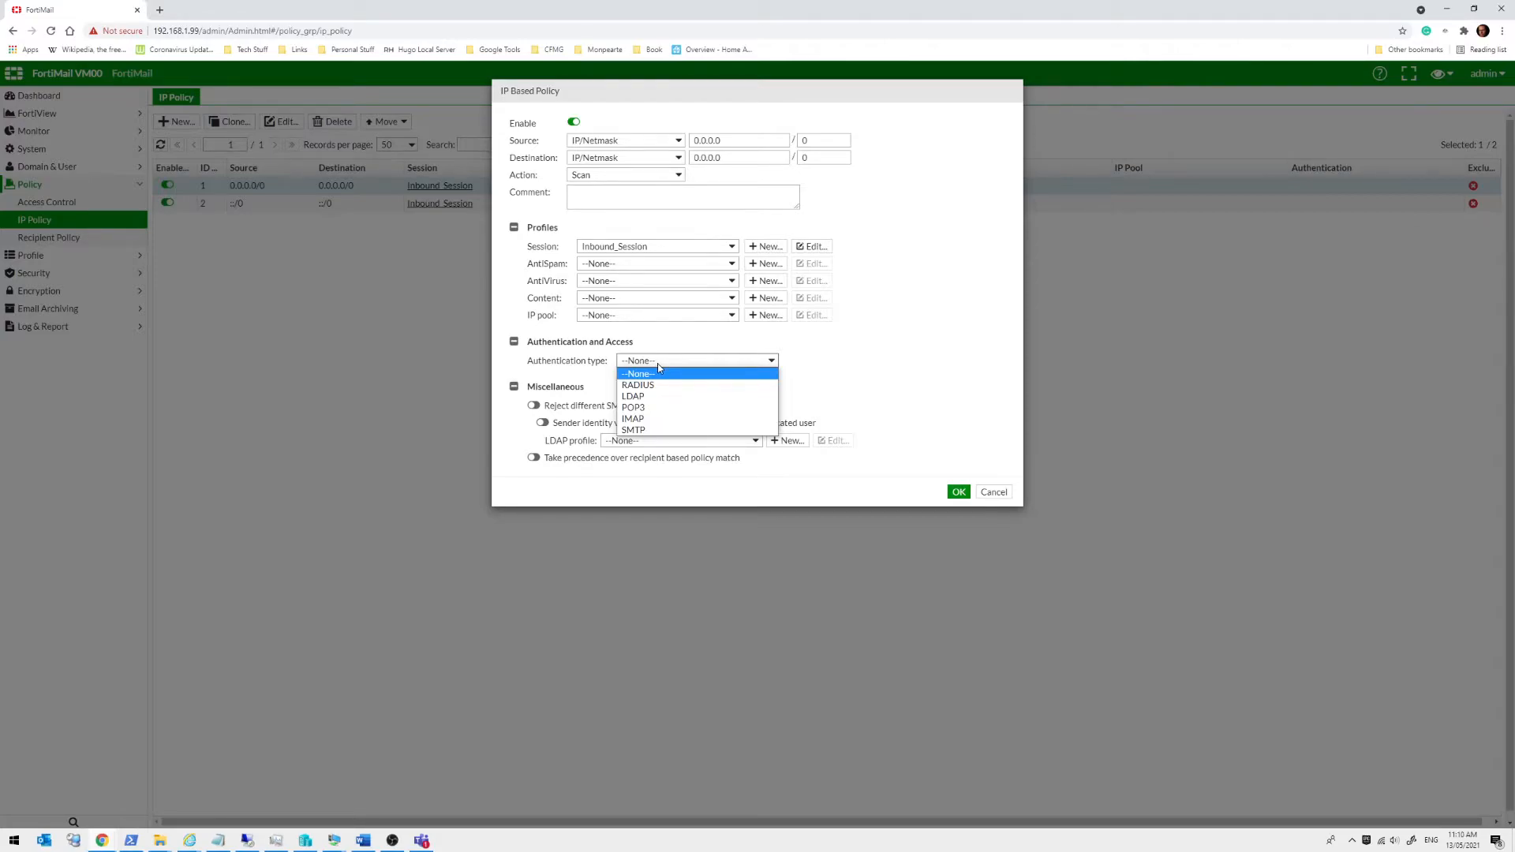
left_click(871, 330)
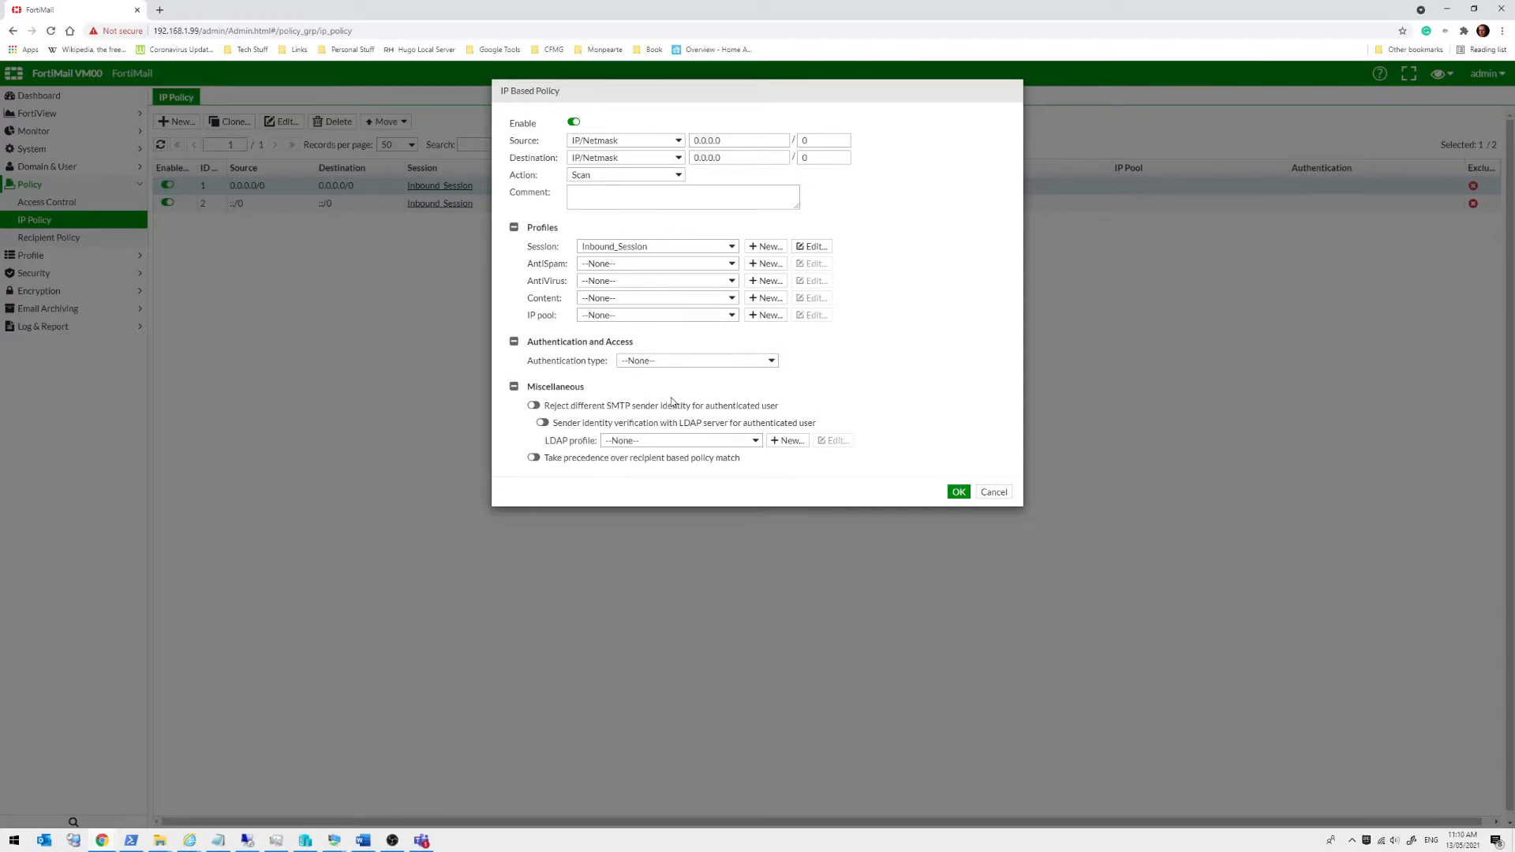
left_click(530, 460)
left_click(514, 387)
left_click(534, 458)
left_click(994, 493)
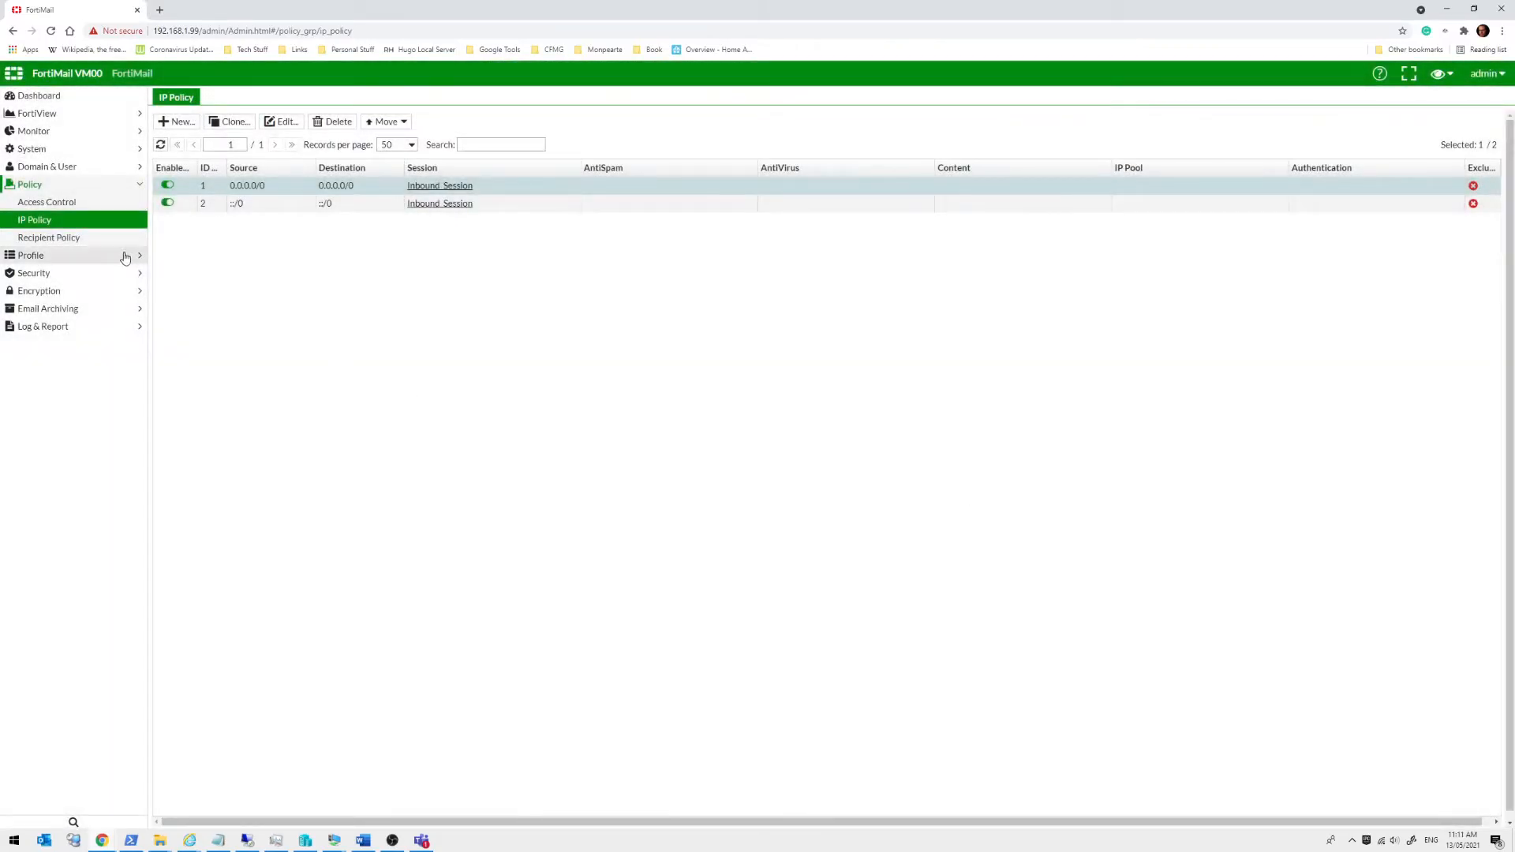
Open the system inbound recipient policy and view its AS_Inbound antispam profile
left_click(77, 239)
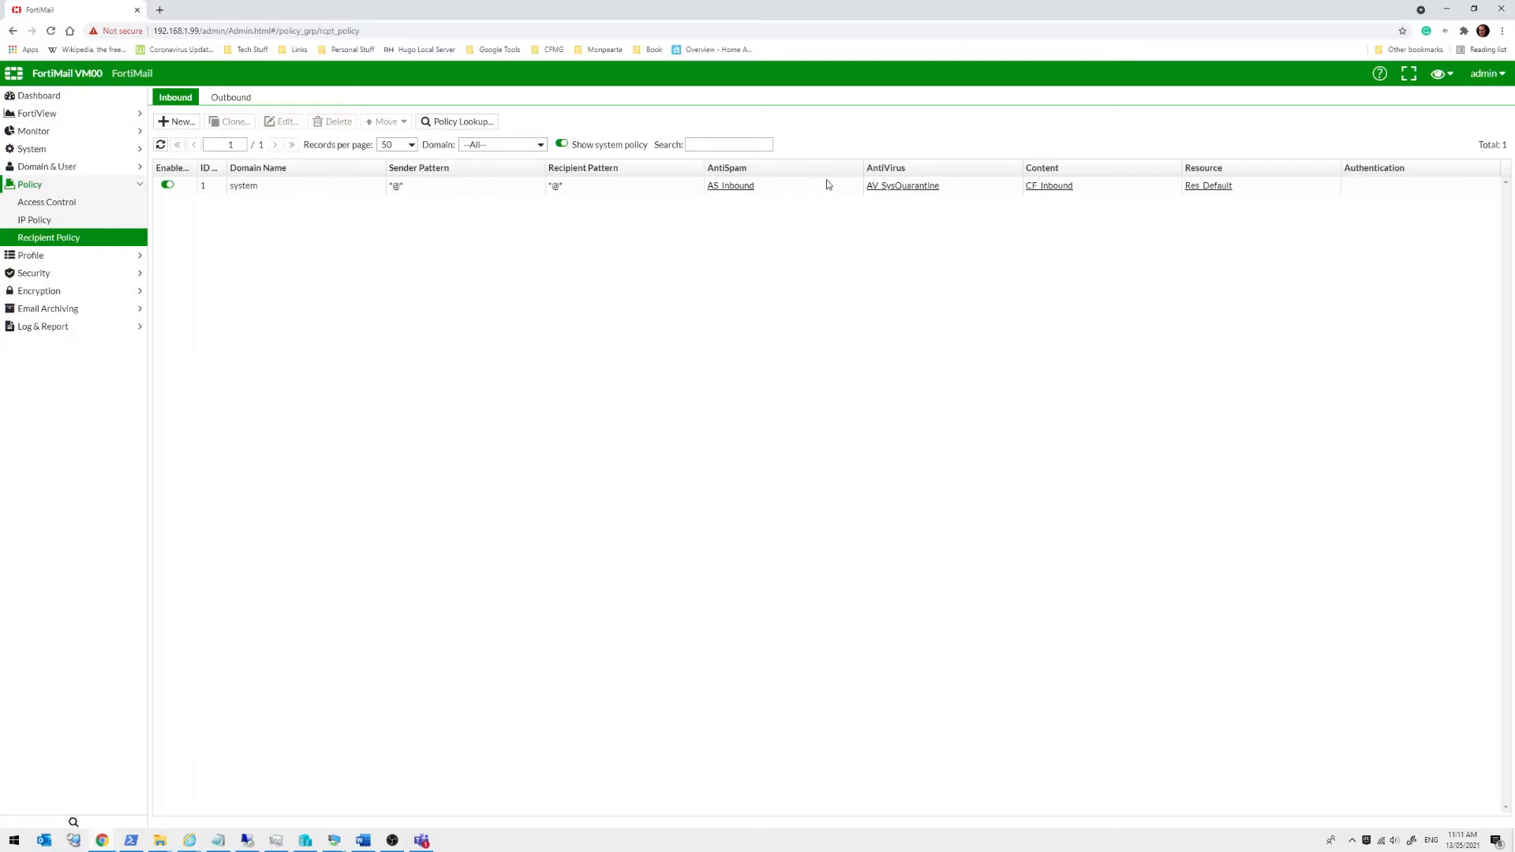
left_click(341, 191)
double_click(341, 191)
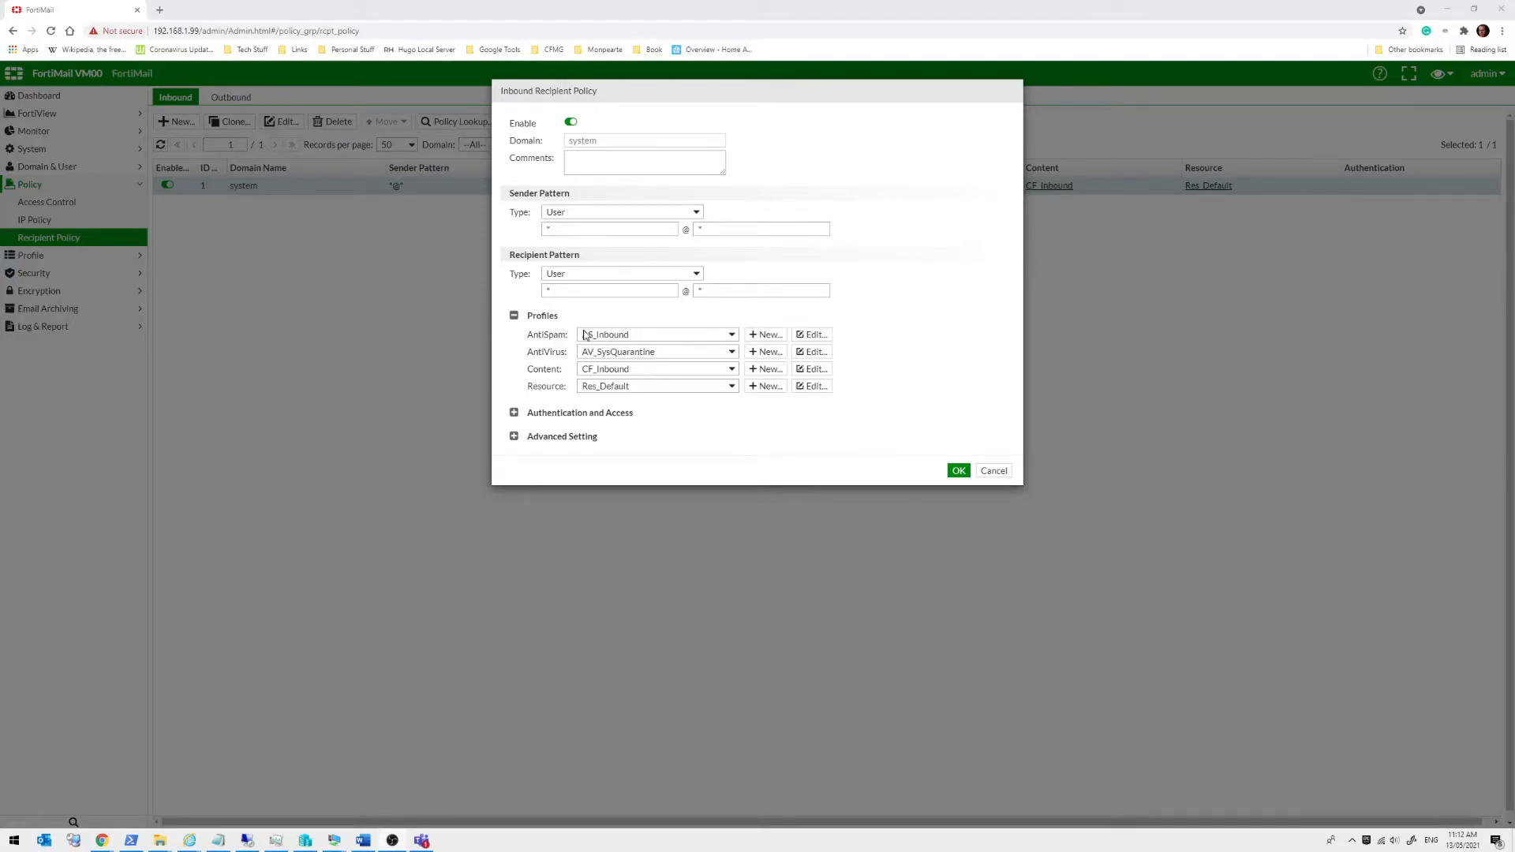
left_click(806, 338)
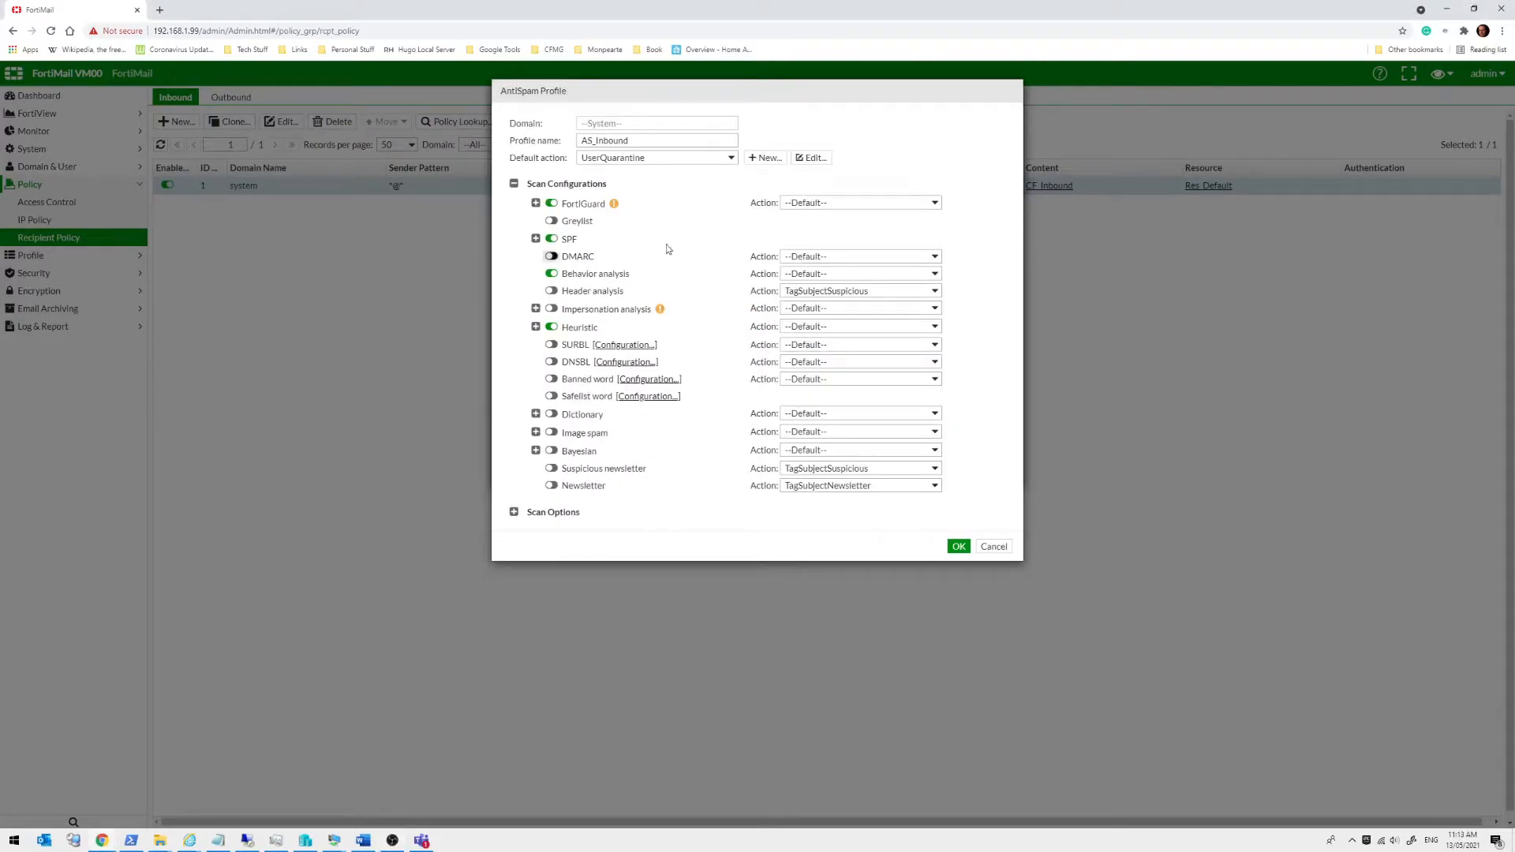
Check the default spam action list, then open the UserQuarantine action profile (final action Personal quarantine)
left_click(631, 162)
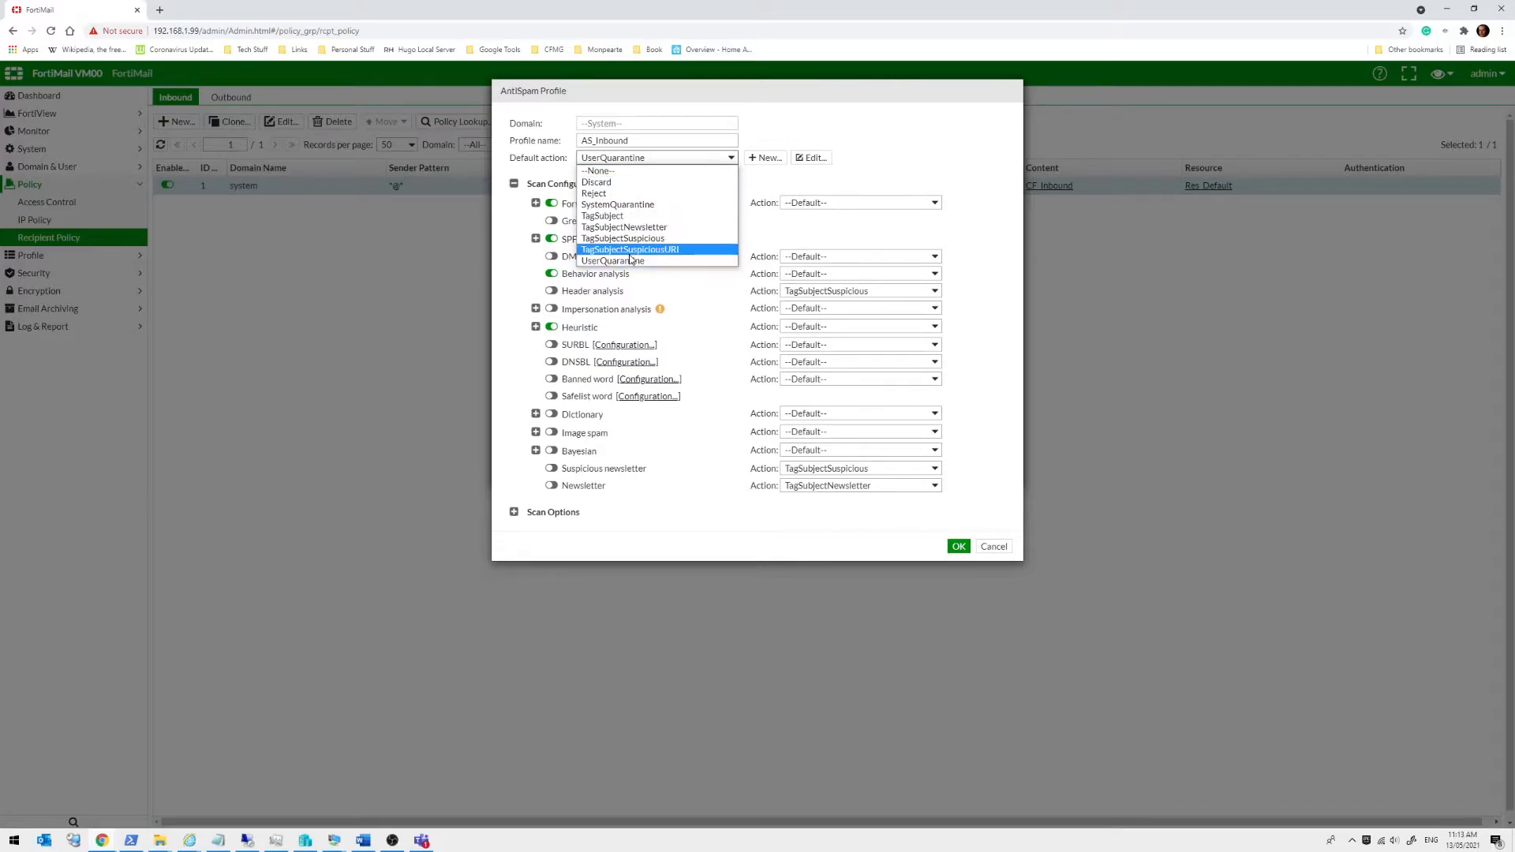
left_click(807, 158)
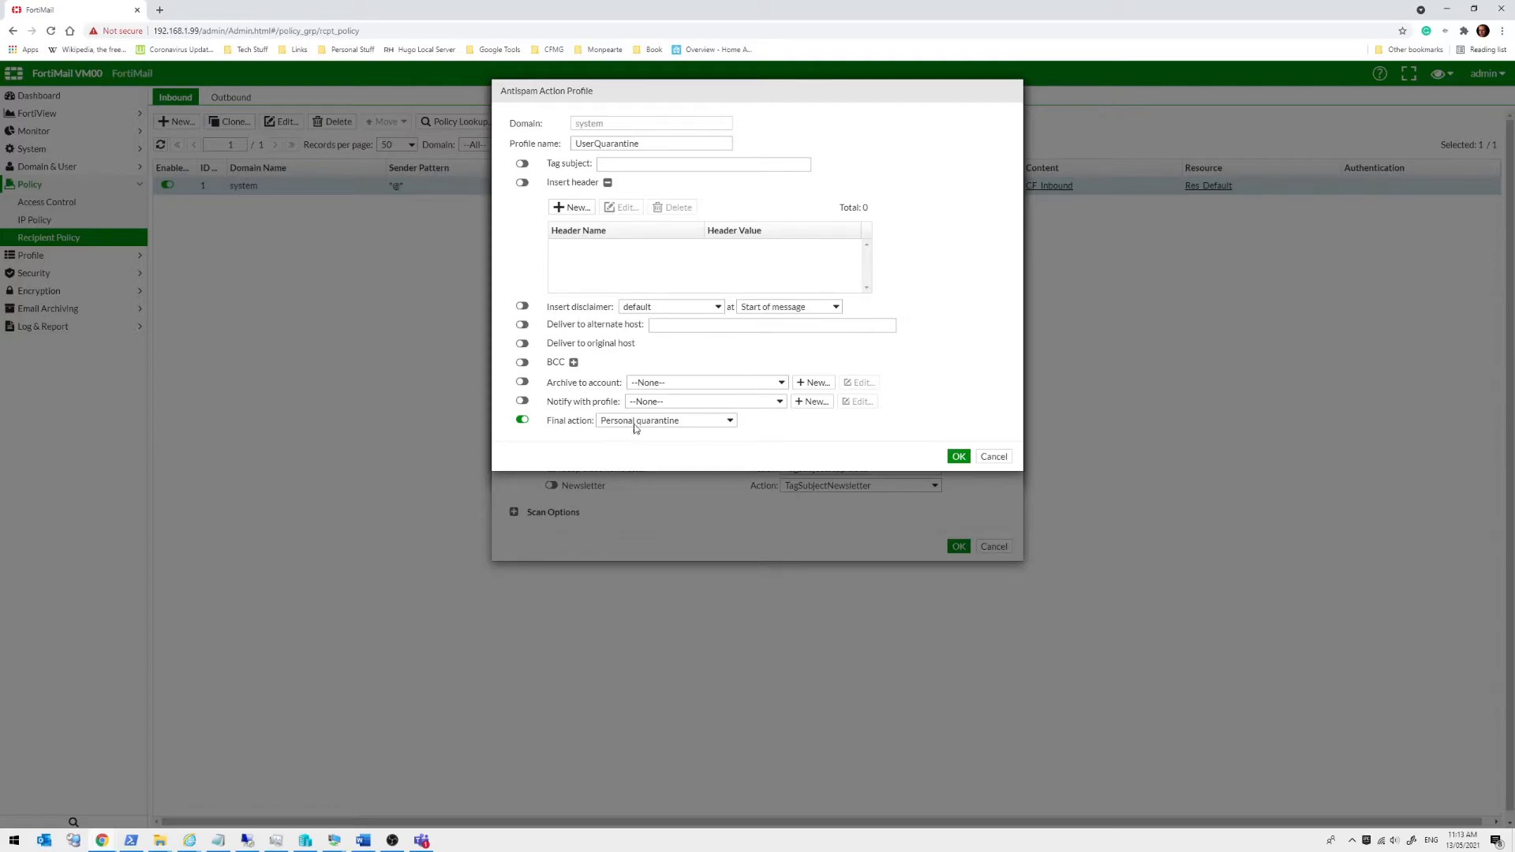
Cancel the UserQuarantine action profile and expand FortiGuard to show IP Reputation and URL Category
left_click(992, 457)
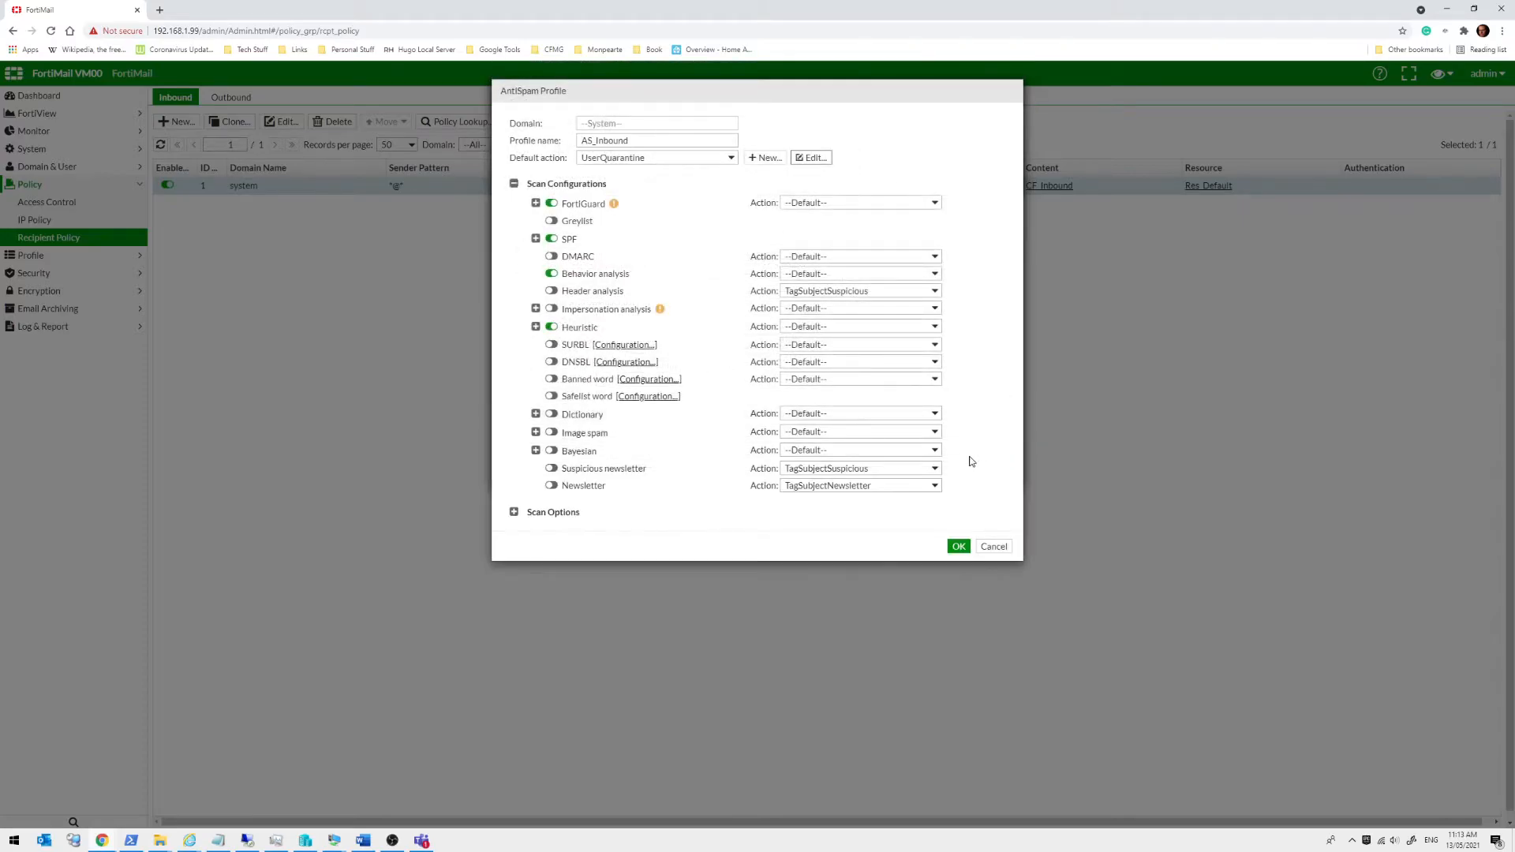
left_click(535, 203)
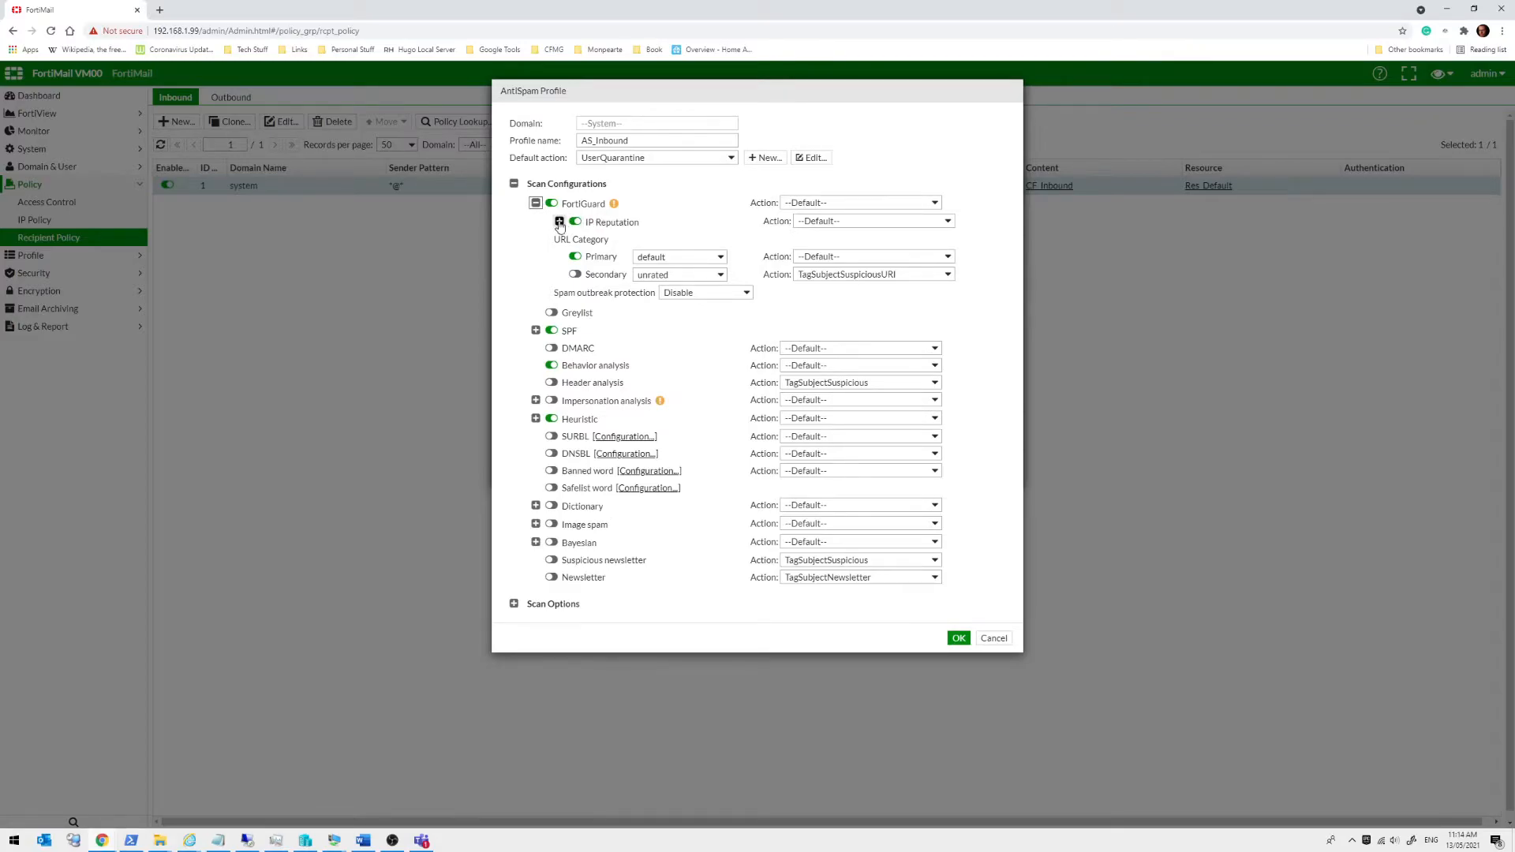
Review the FortiGuard IP Reputation levels 1–3, then collapse the FortiGuard section
left_click(559, 222)
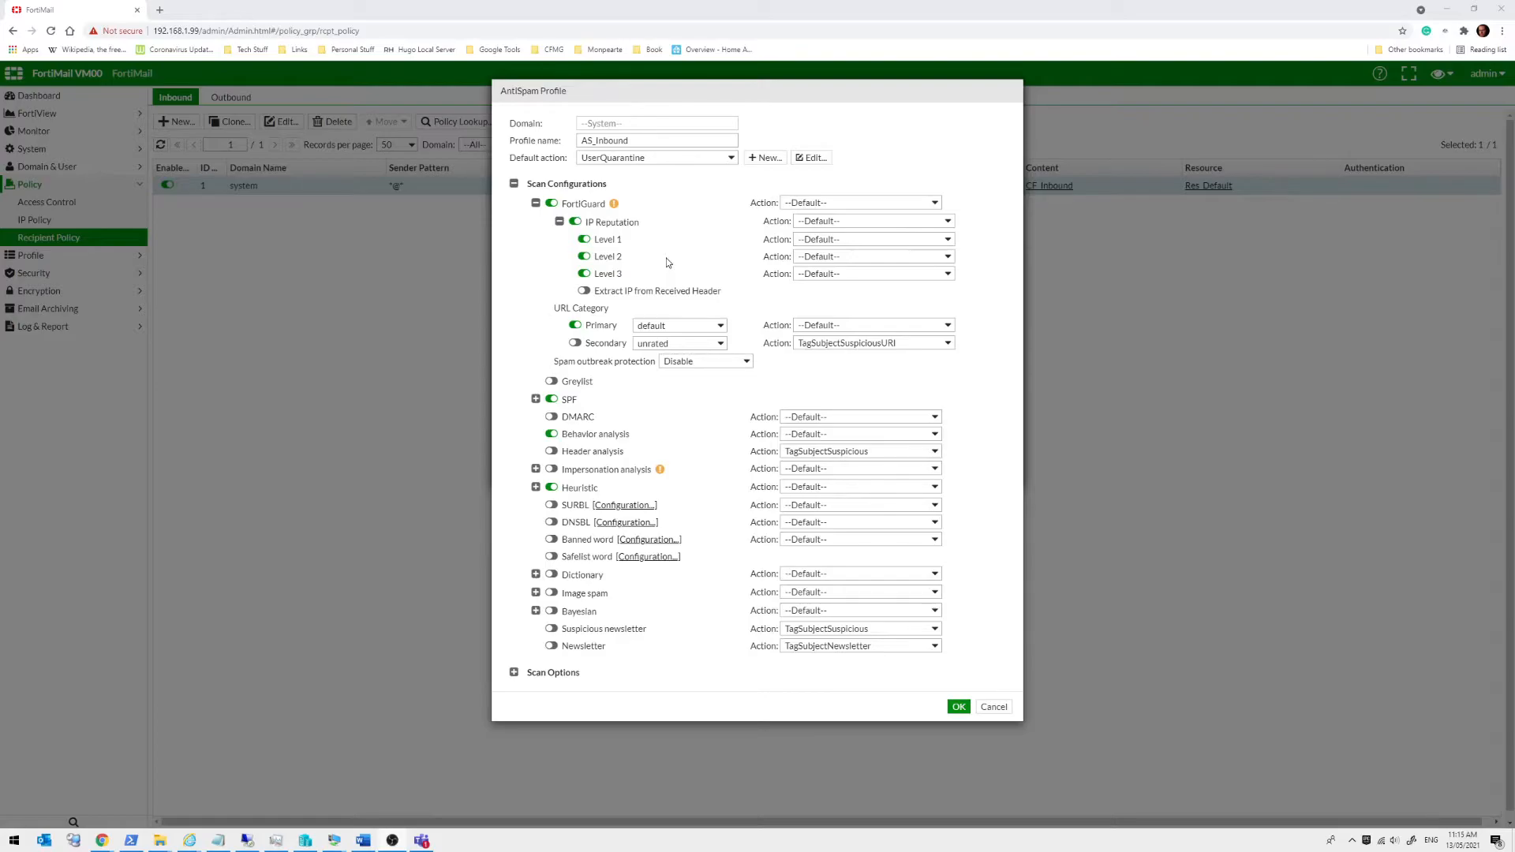
left_click(536, 203)
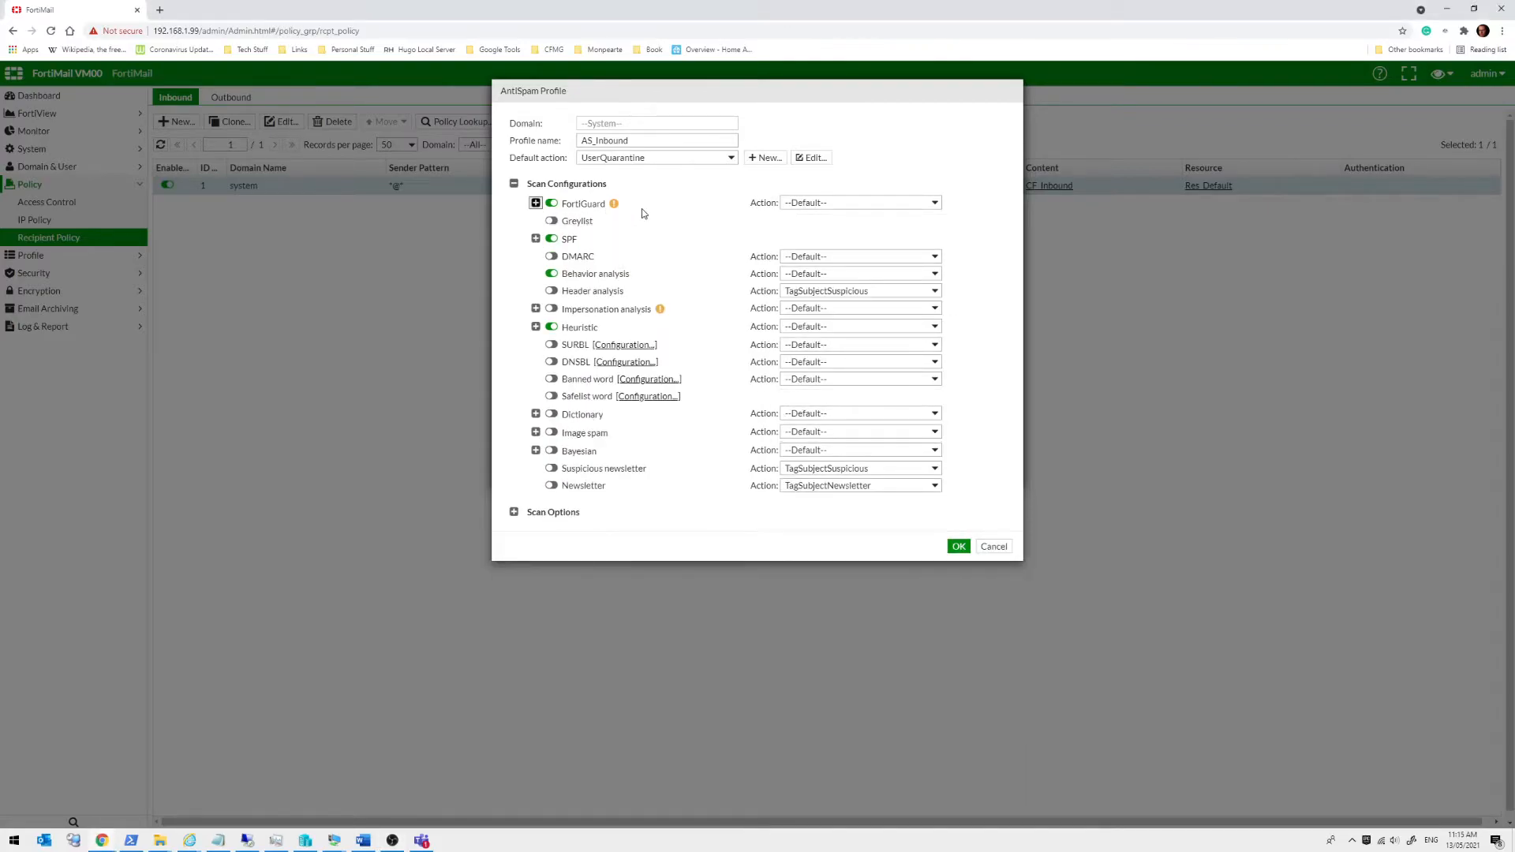
Toggle Greylist checking on and back off, leaving it disabled
mouse_move(614, 209)
left_click(552, 222)
left_click(553, 222)
Expand SPF results, check the Fail action choices, and toggle Sender Alignment on and off
left_click(536, 238)
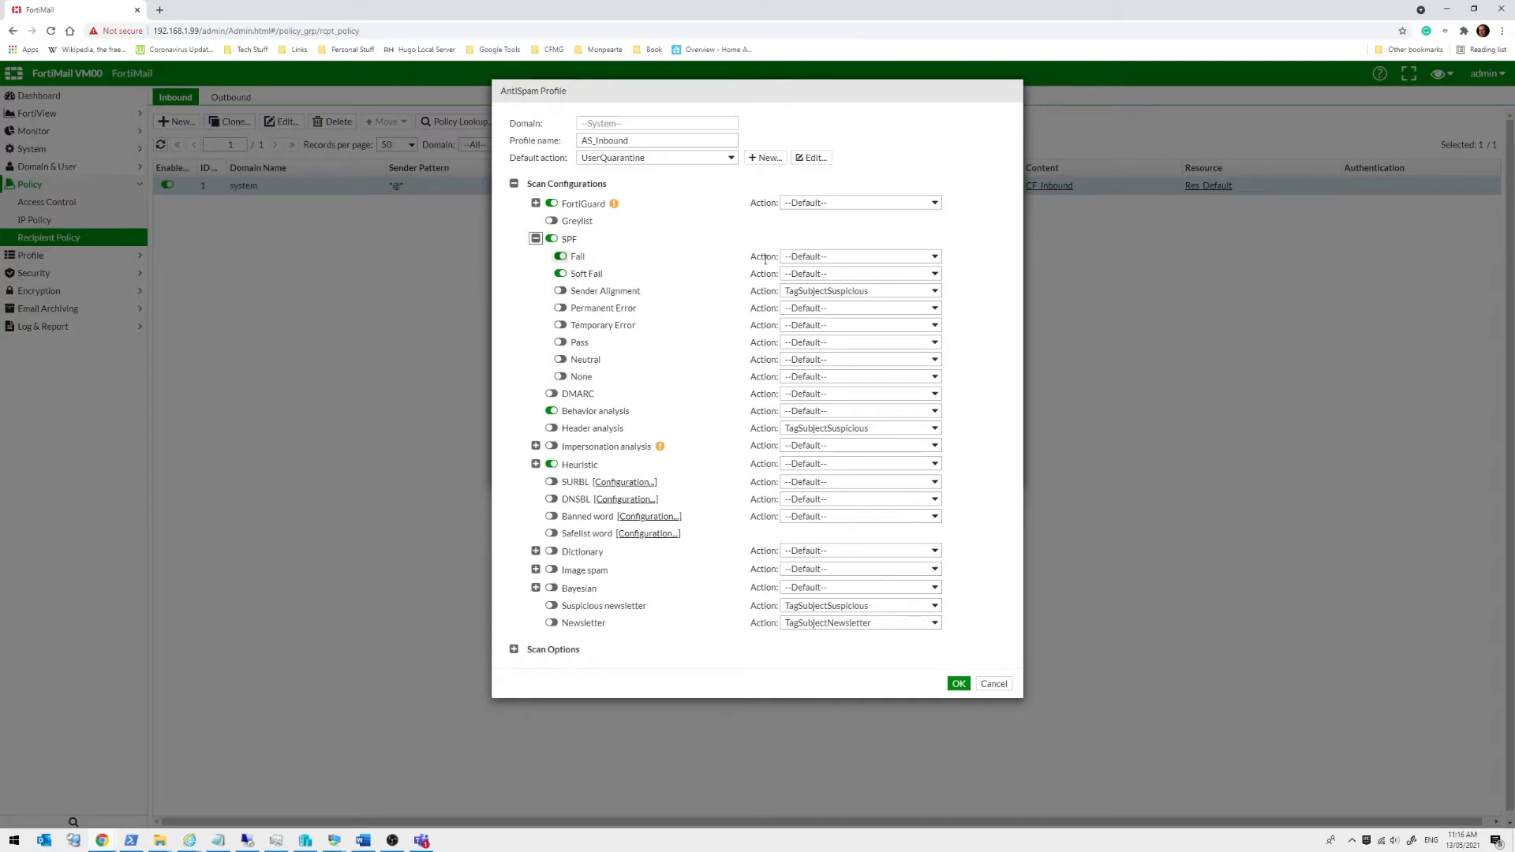
left_click(881, 258)
left_click(881, 257)
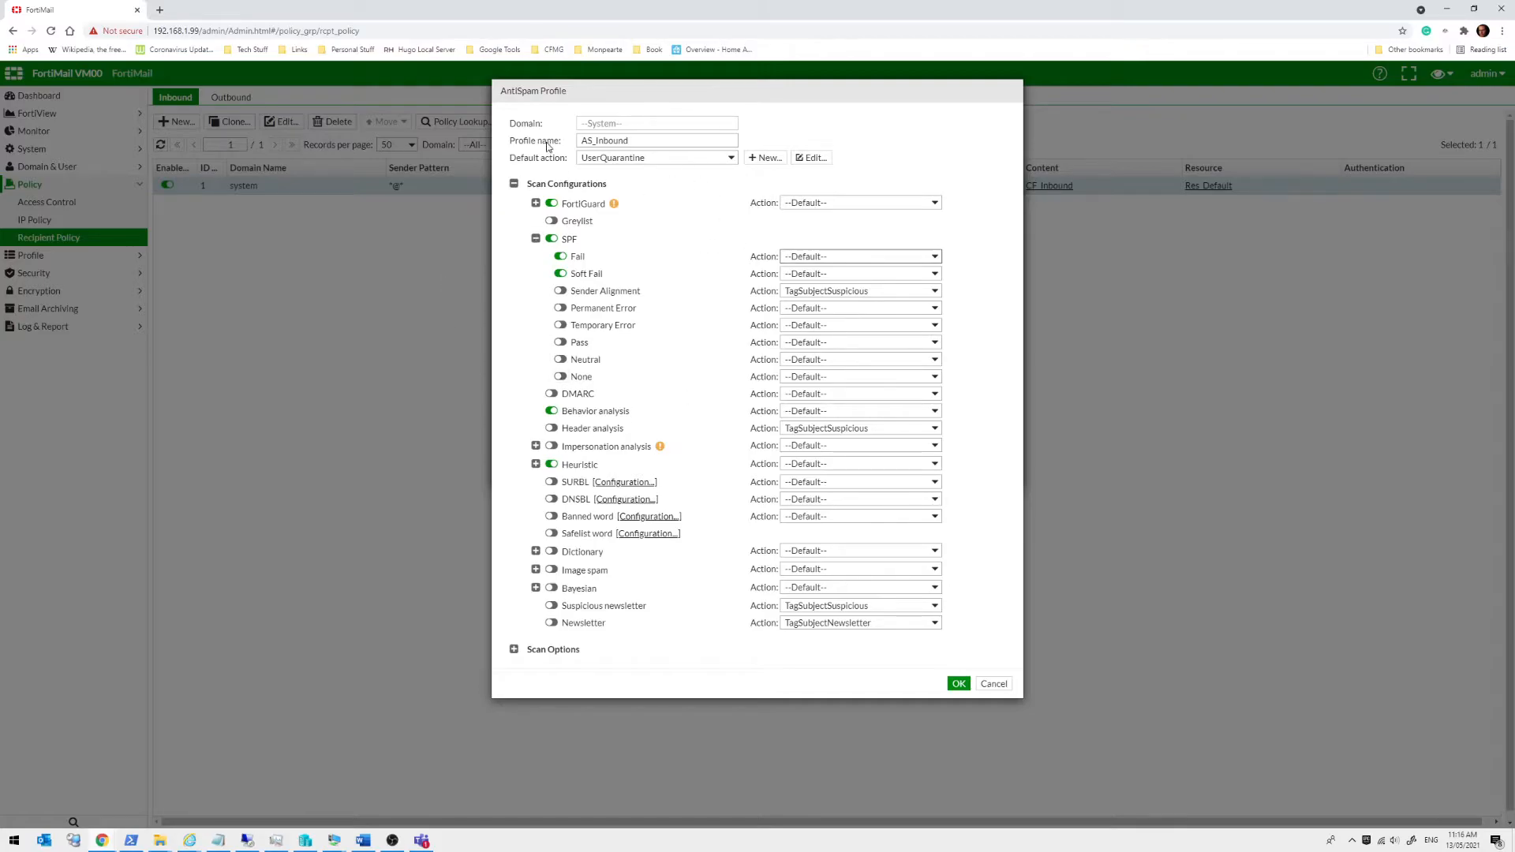
left_click(561, 292)
left_click(560, 291)
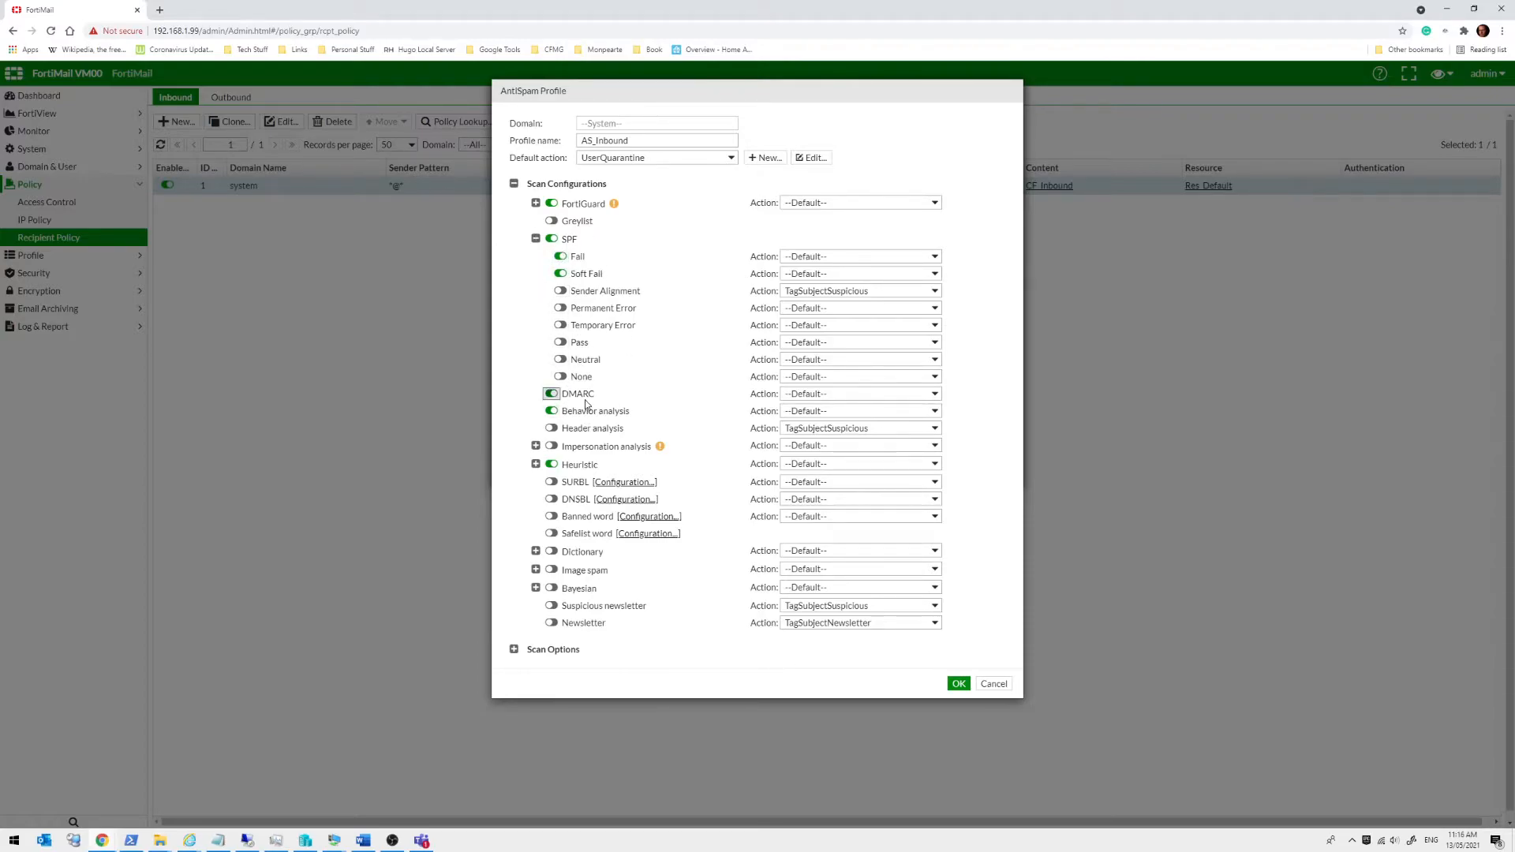
Toggle Header analysis on and off, then expand Heuristic showing threshold 3.5 with 25% of rules
left_click(551, 394)
left_click(551, 429)
left_click(551, 429)
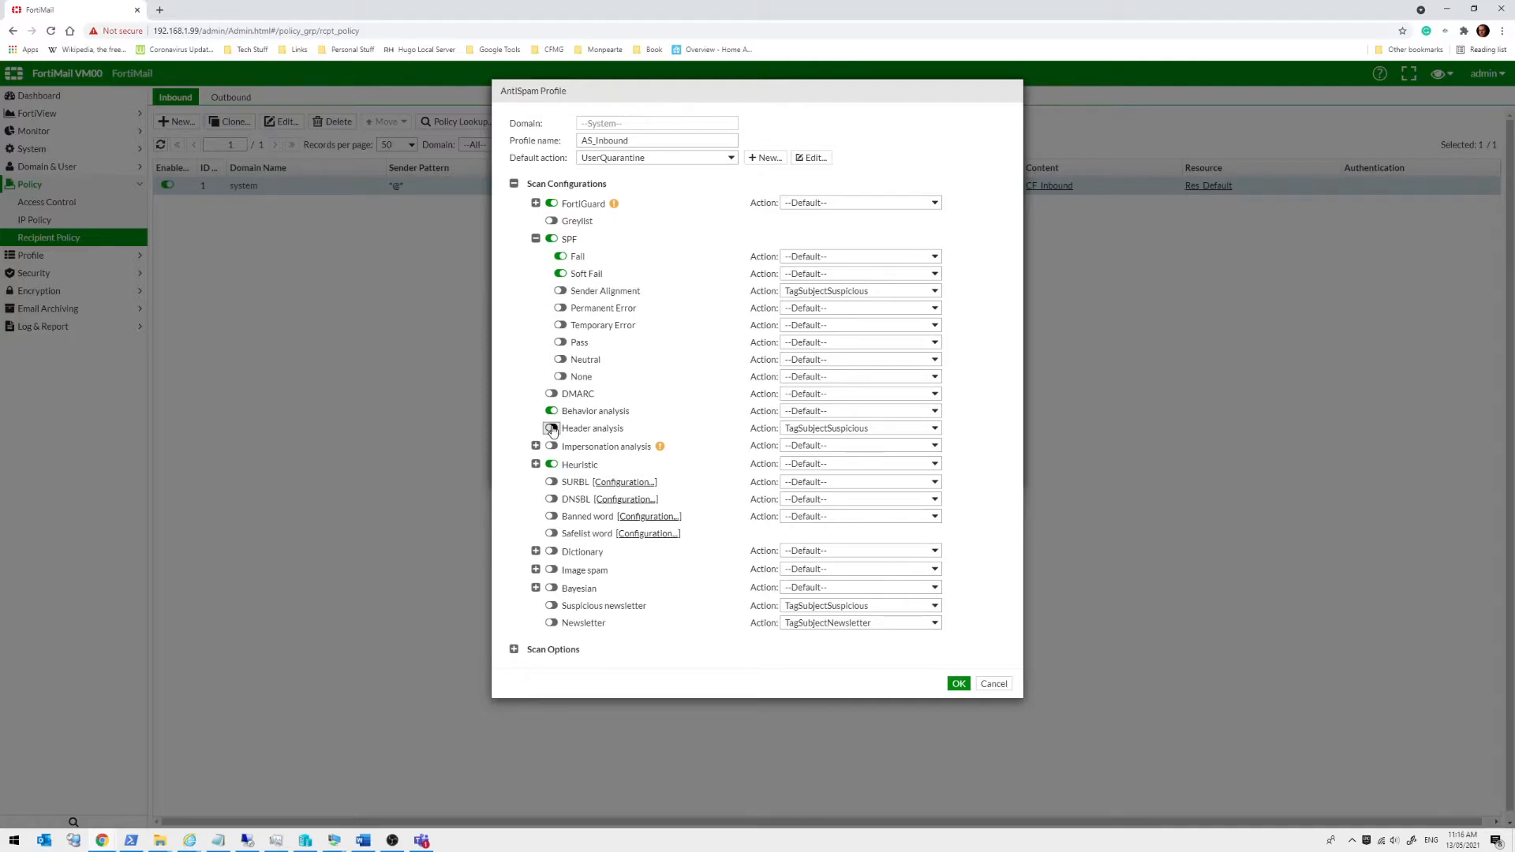
left_click(536, 465)
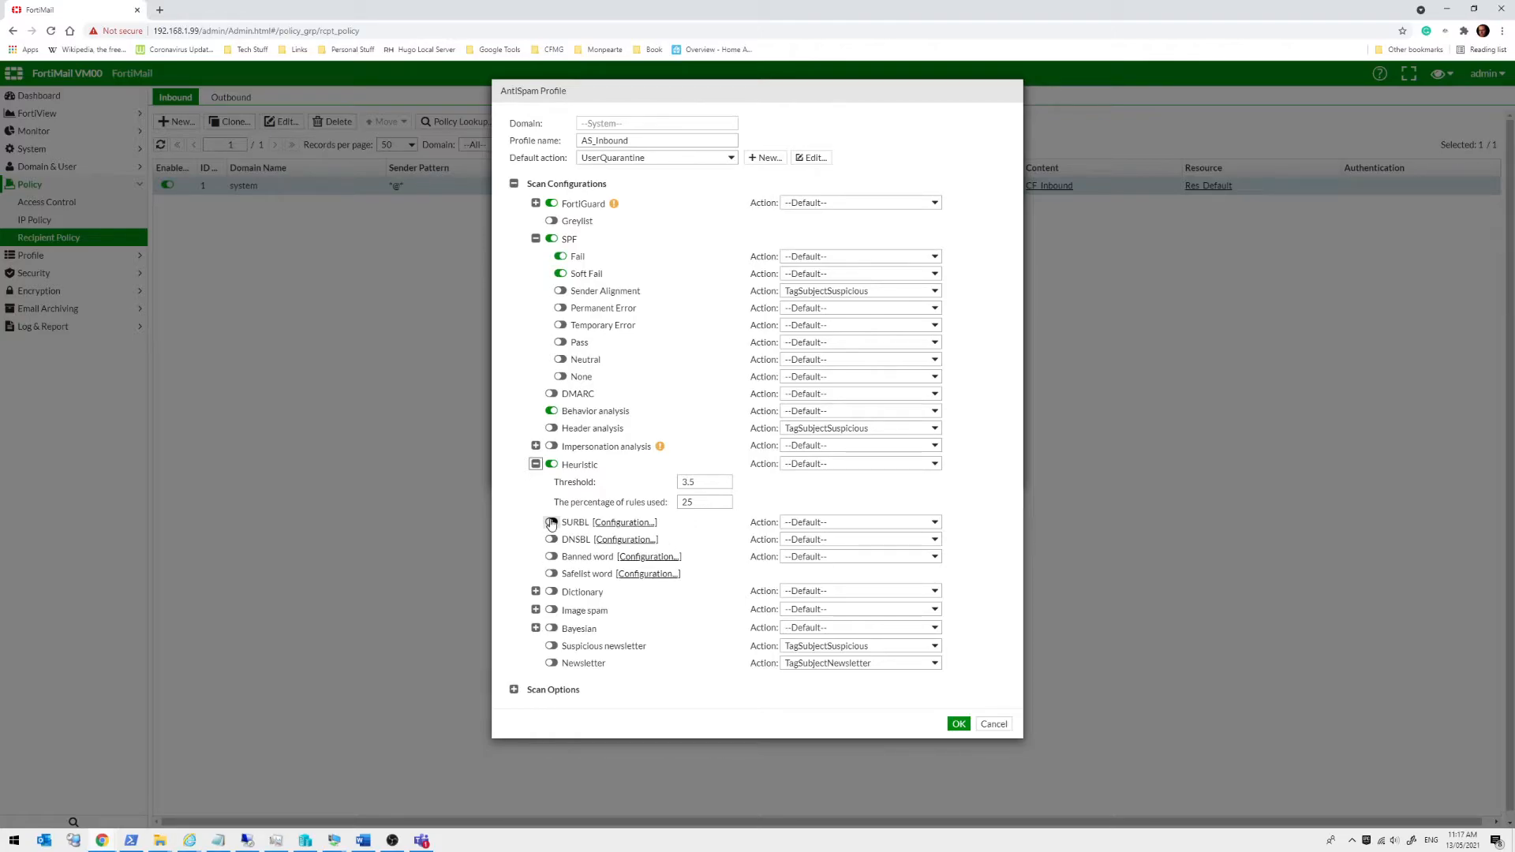
View and close the SURBL server configuration, then expand and enable Impersonation analysis
left_click(611, 522)
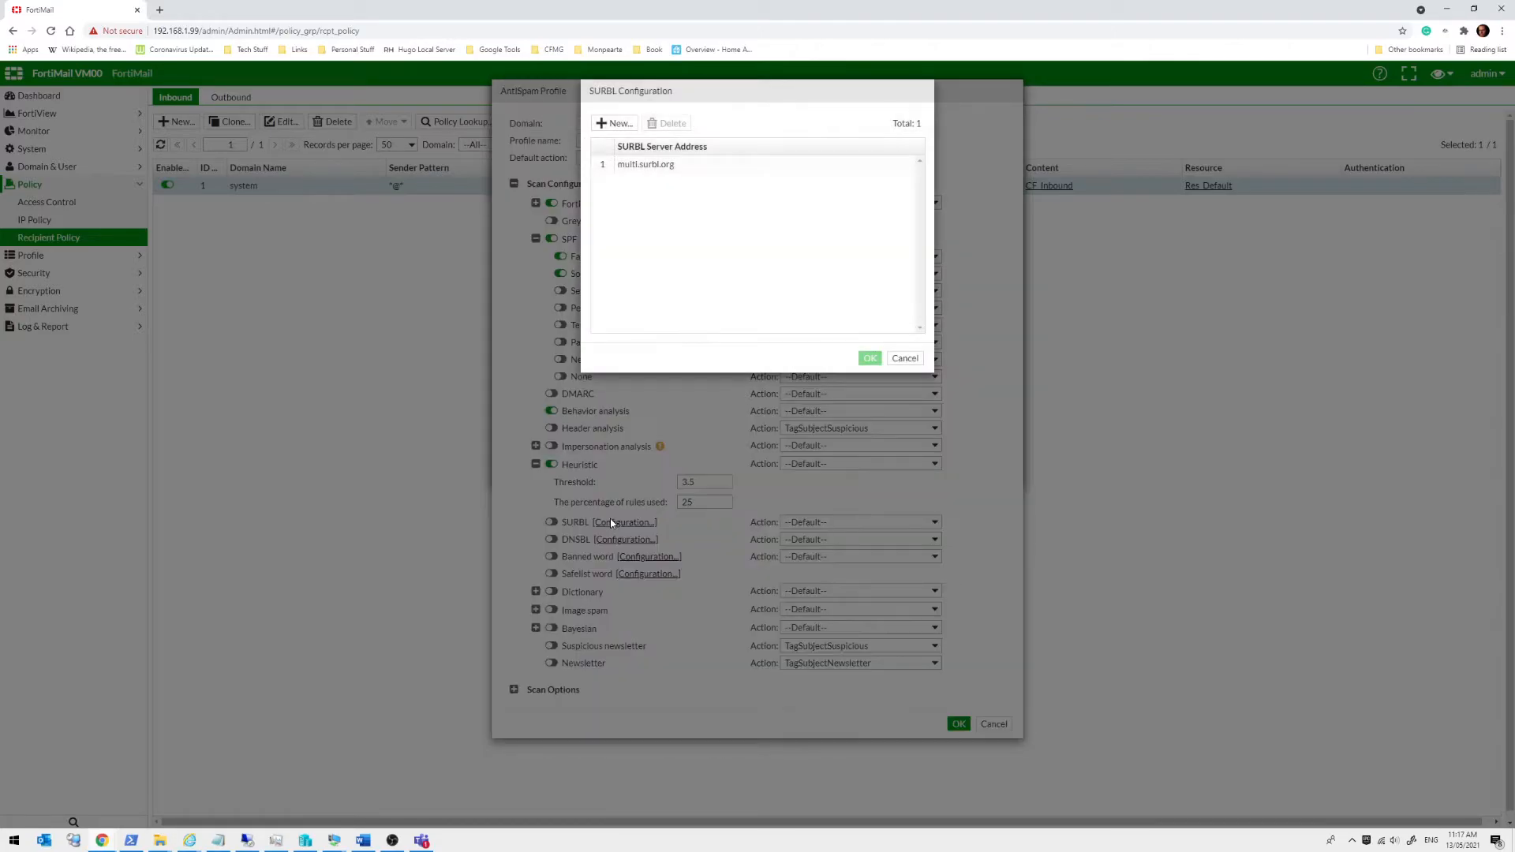
left_click(902, 360)
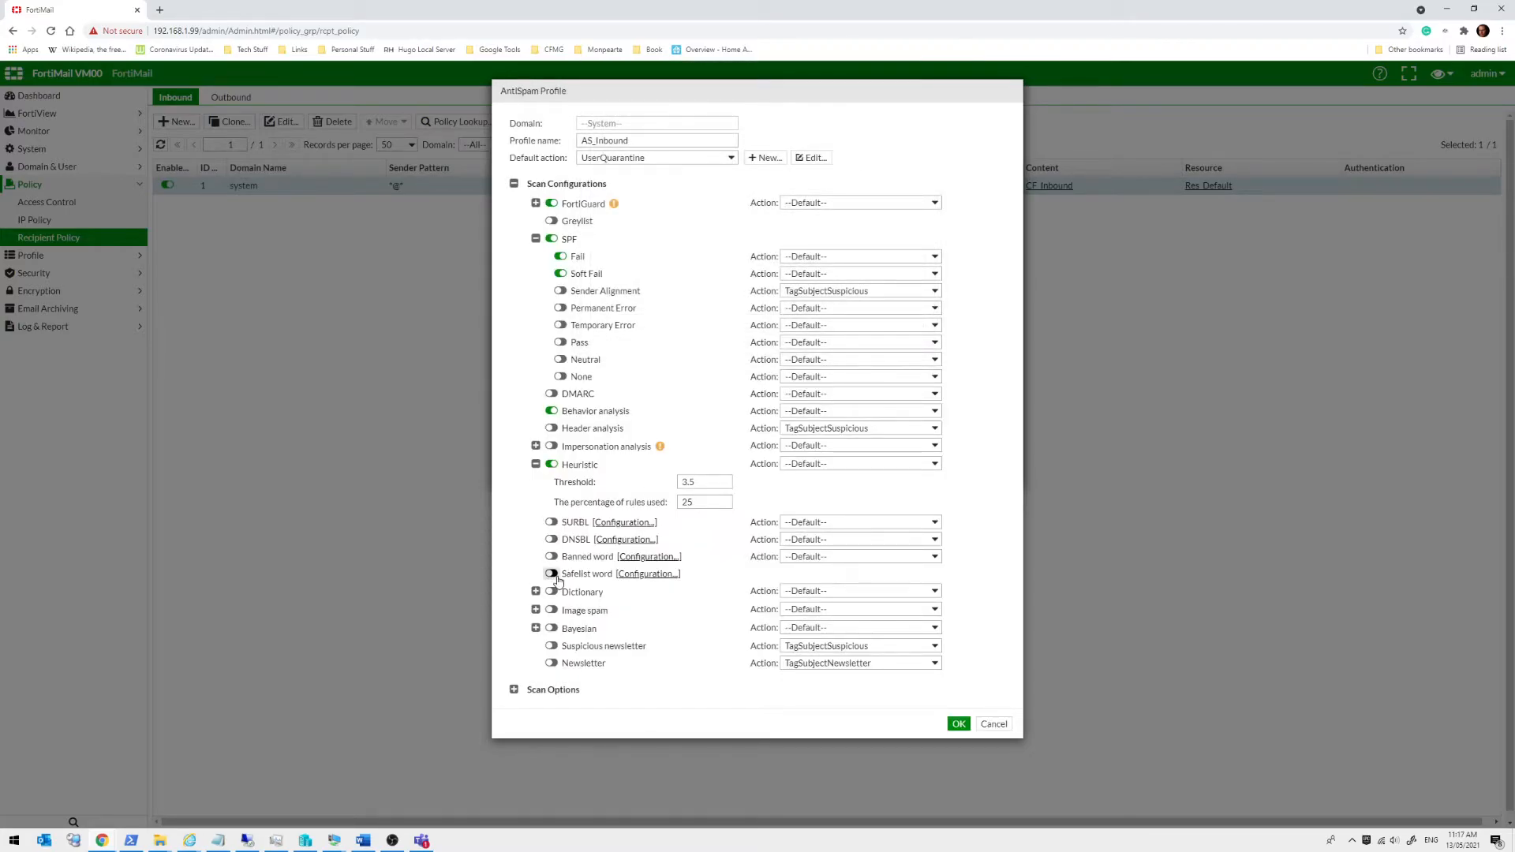
left_click(536, 447)
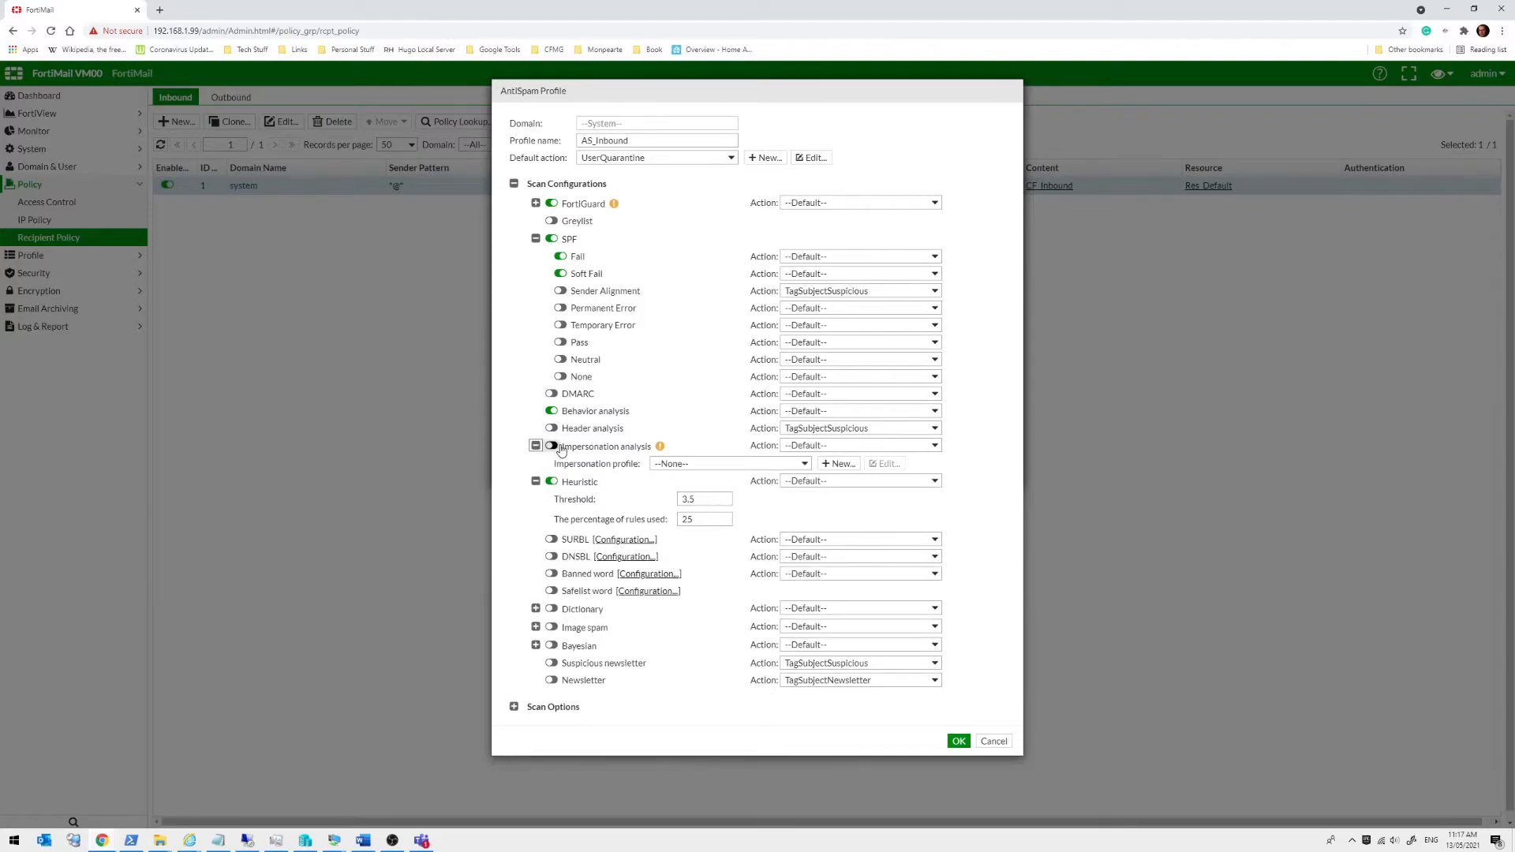
left_click(552, 446)
left_click(841, 468)
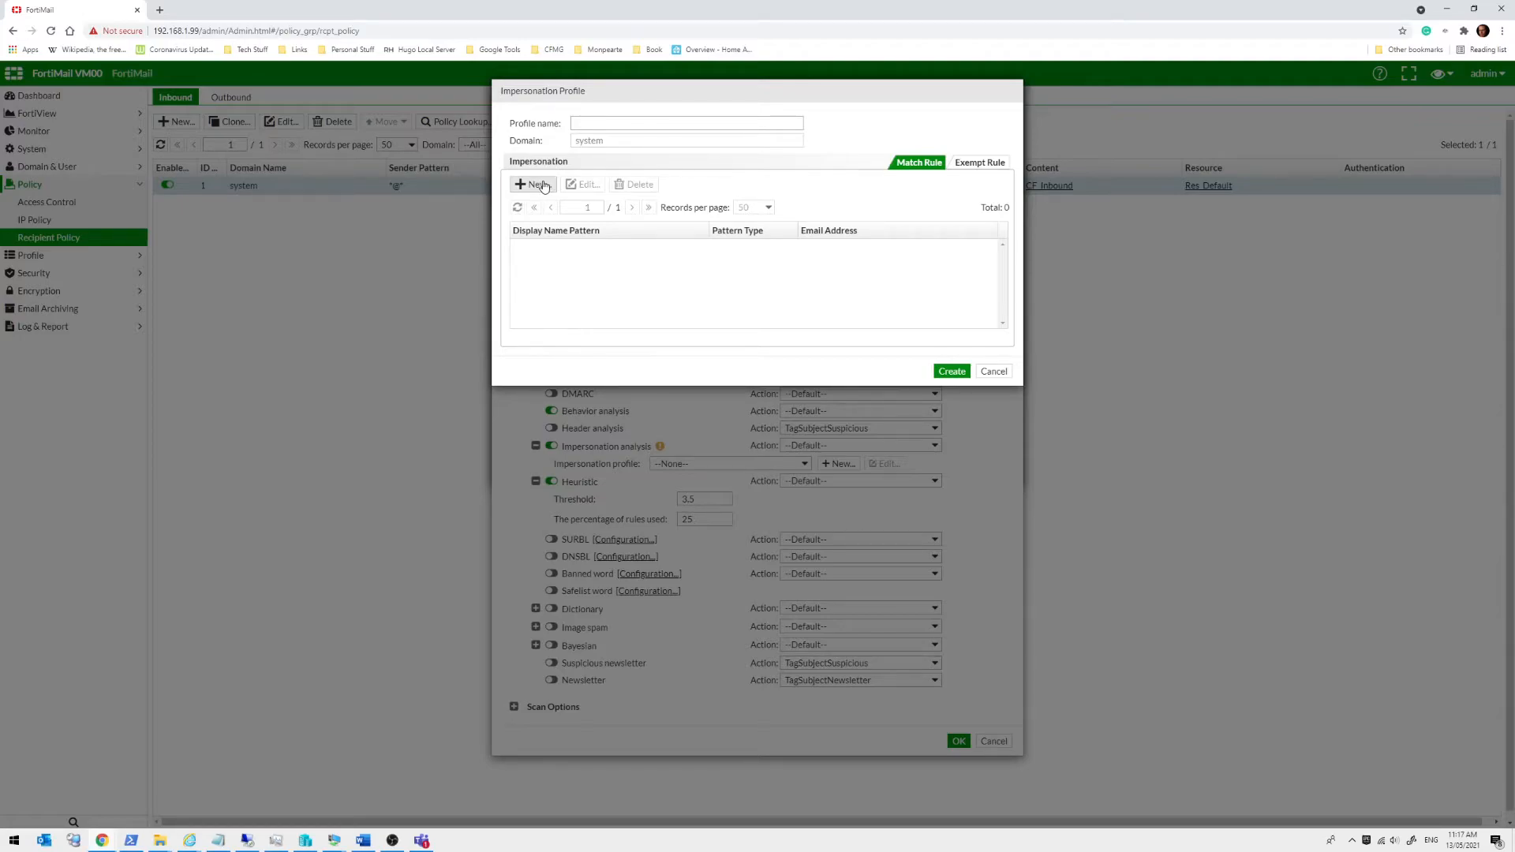
left_click(543, 185)
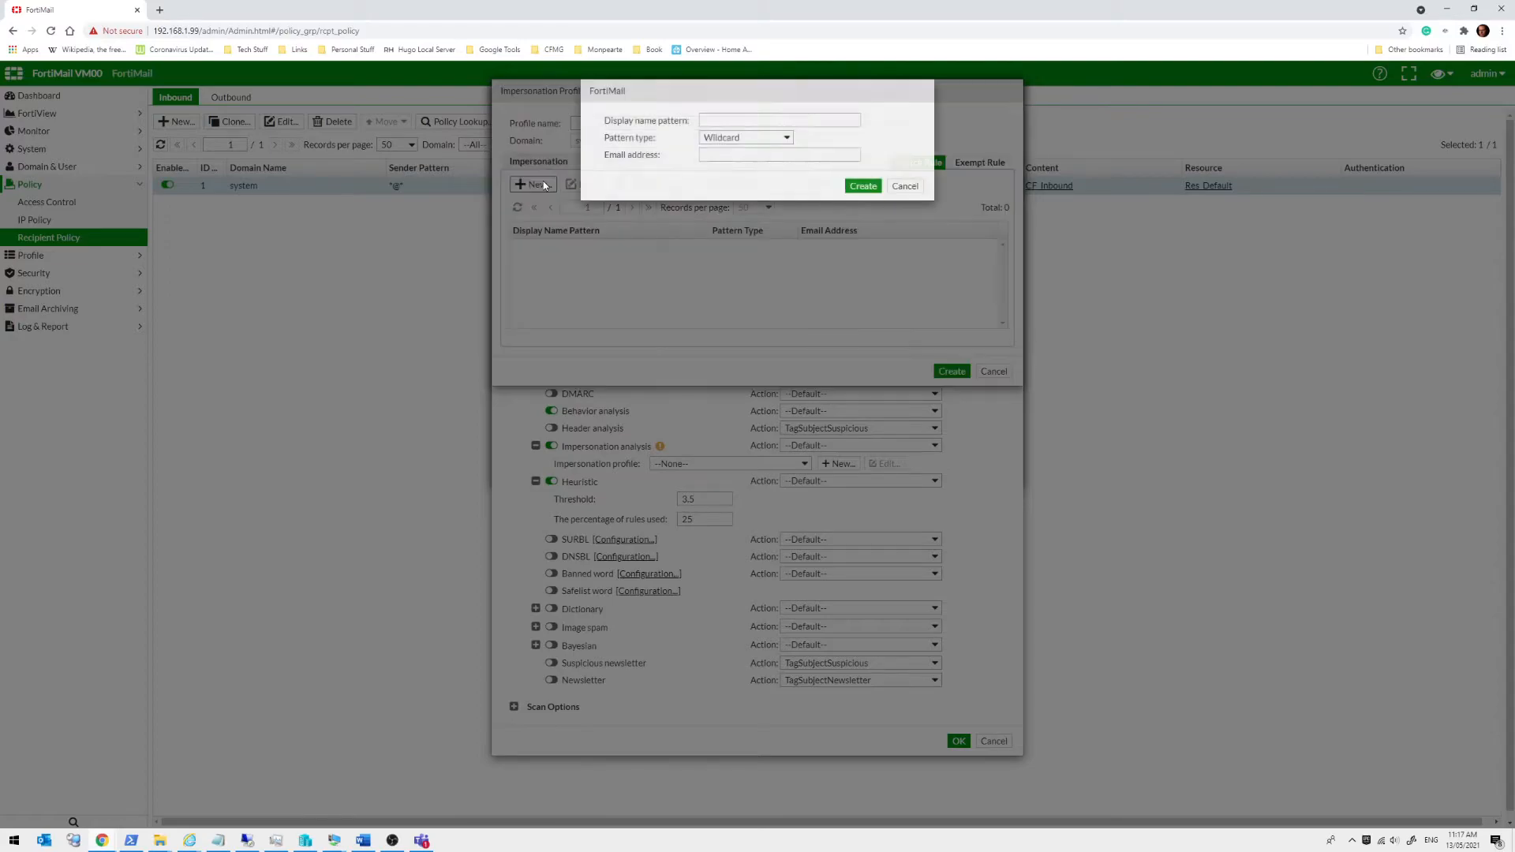
key("Tab")
key("Tab")
type("rob@exs")
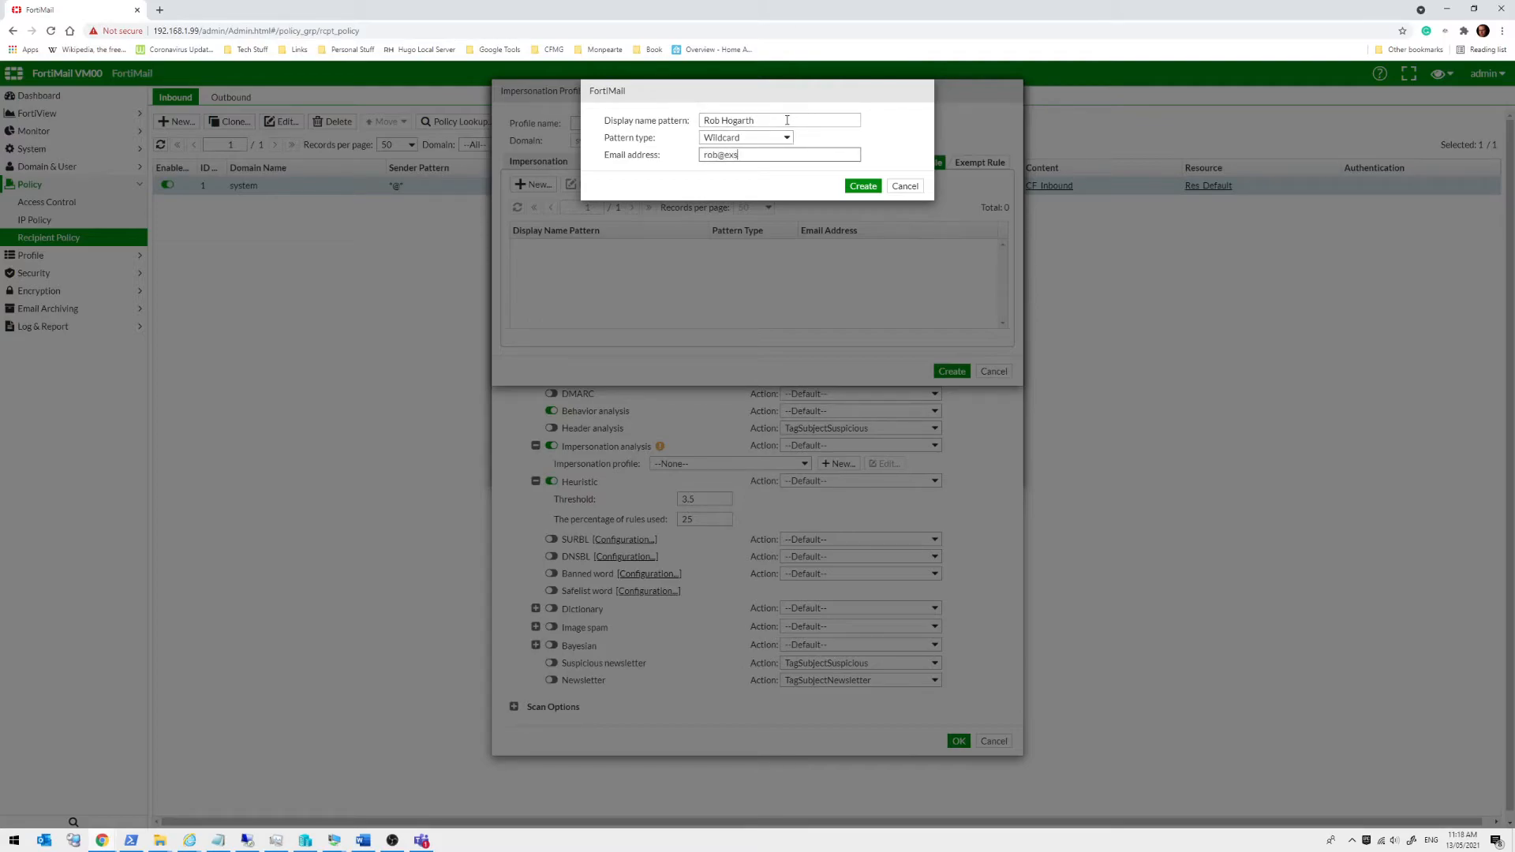
key("BackSpace")
type("ample.com")
left_click(864, 187)
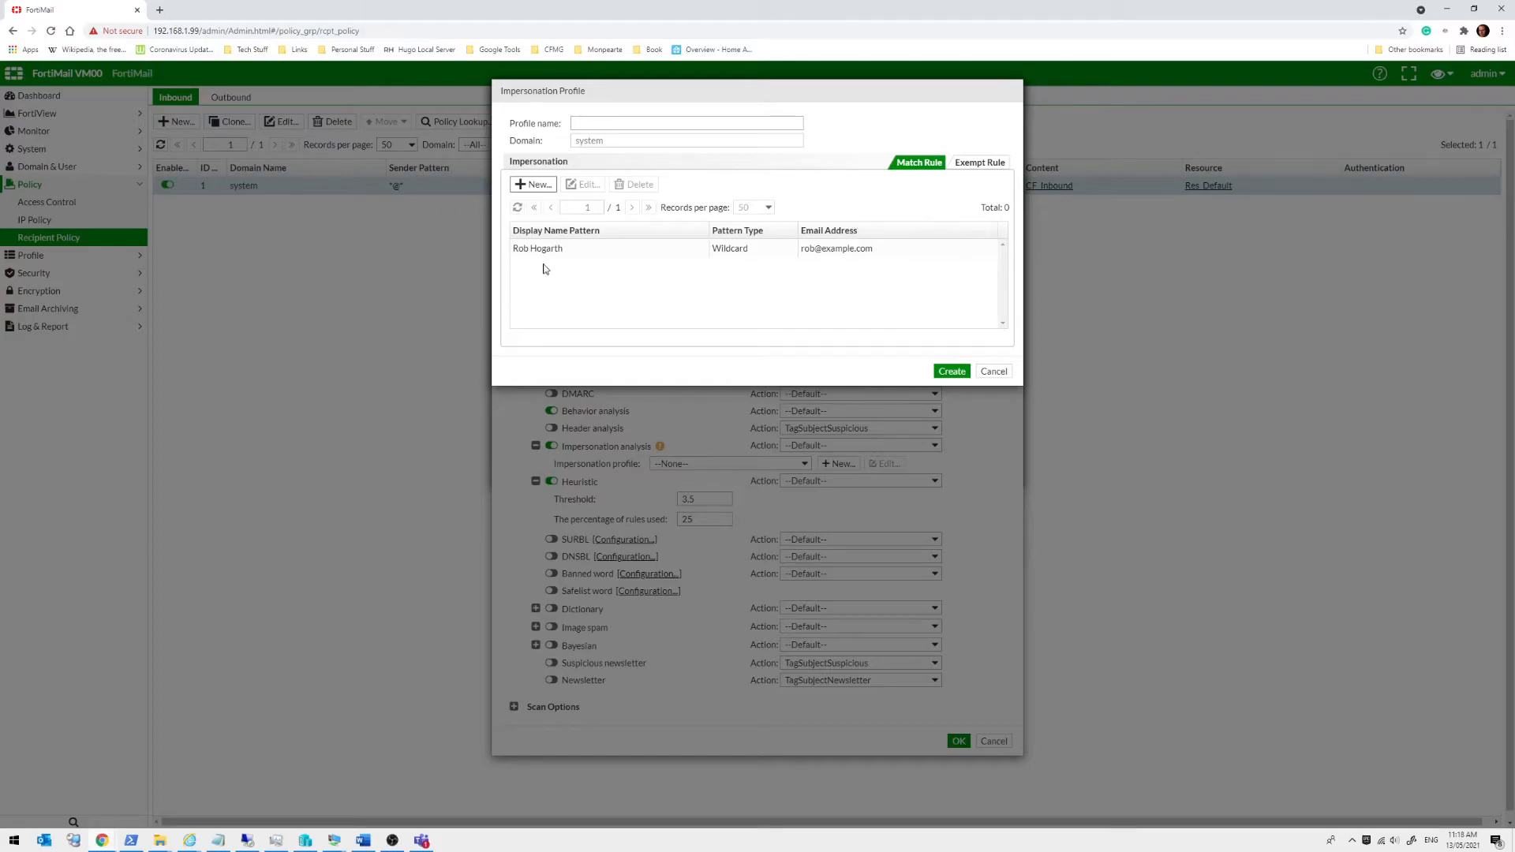
left_click(991, 370)
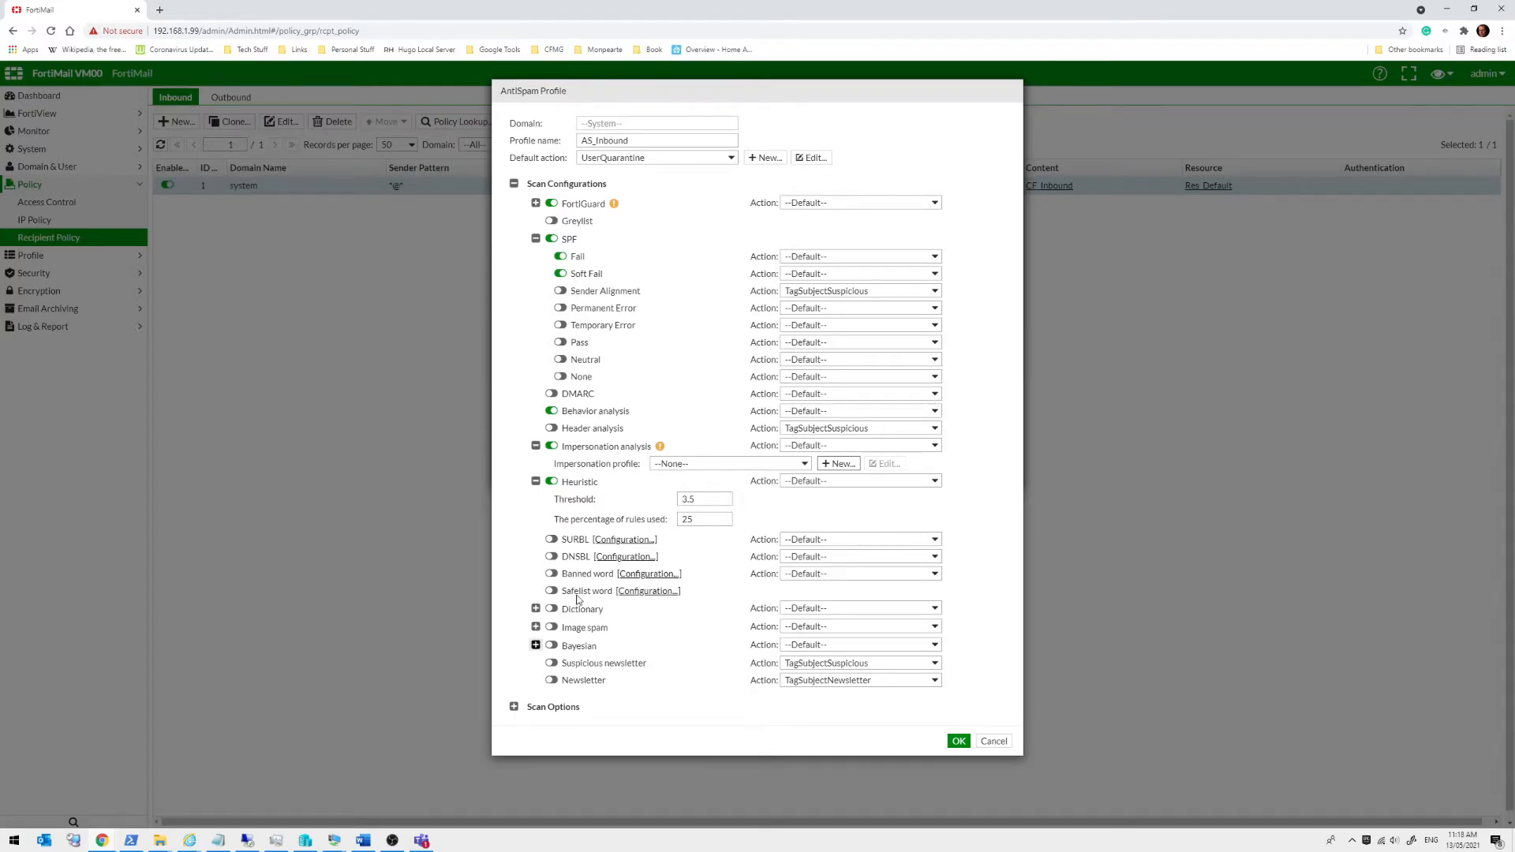
Expand Dictionary, start a new dictionary profile, then cancel it, leaving the profile --None--
left_click(536, 608)
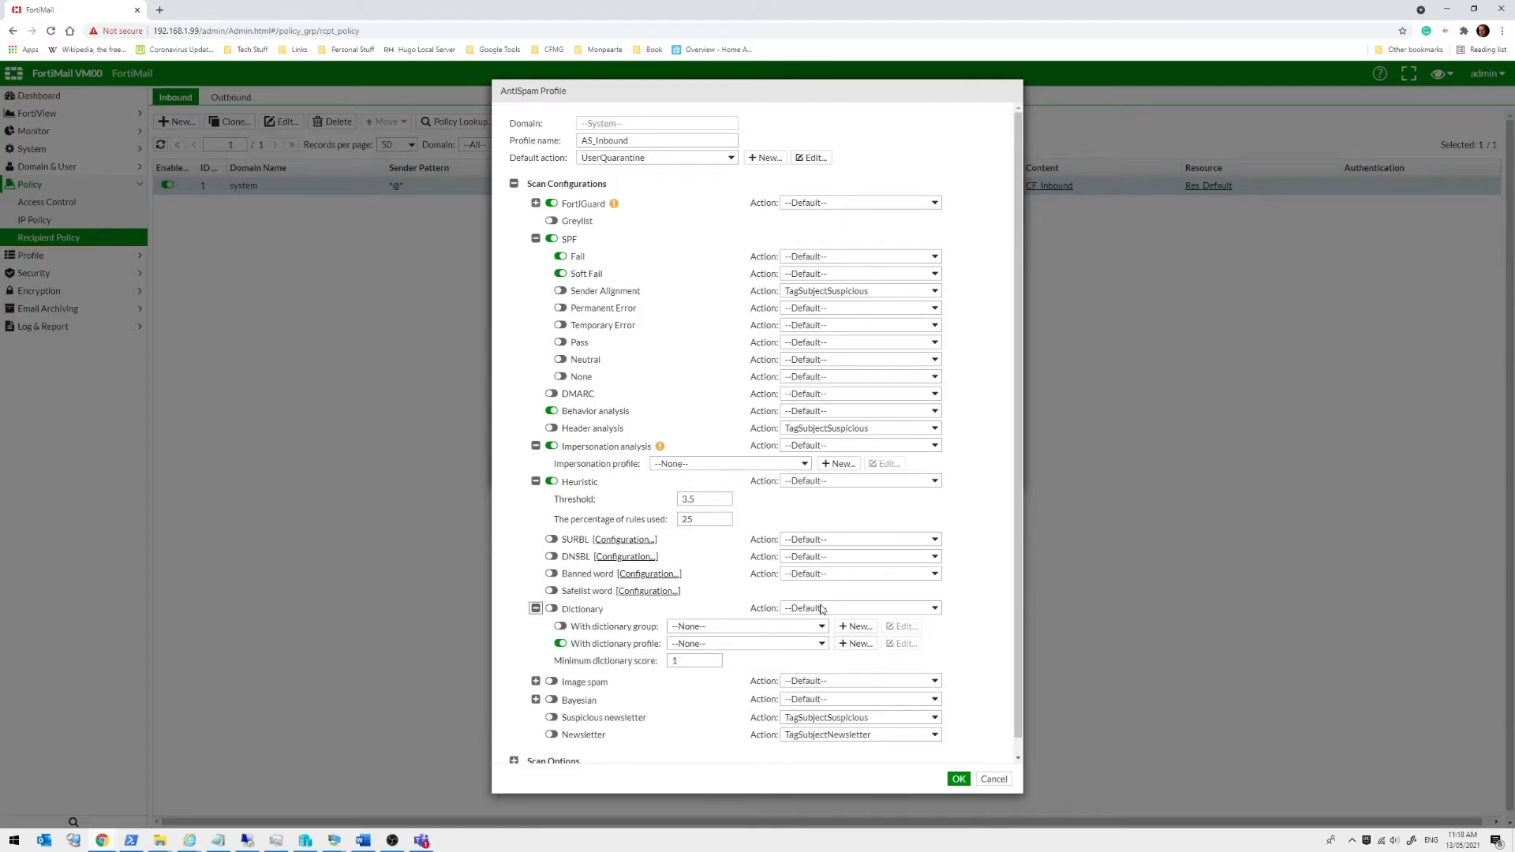
left_click(865, 644)
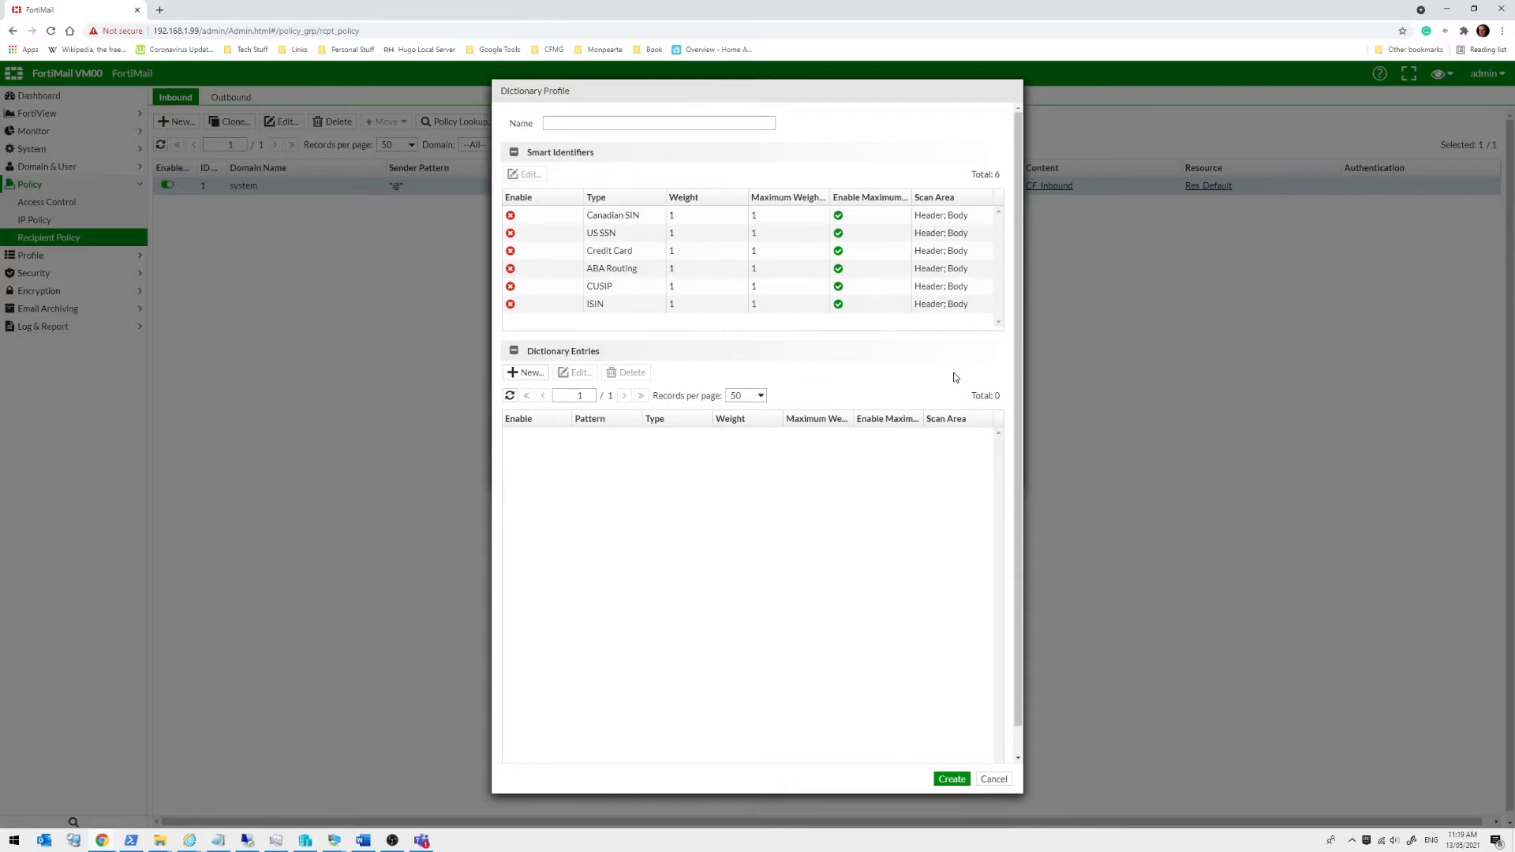
scroll(955, 377, "down", 1)
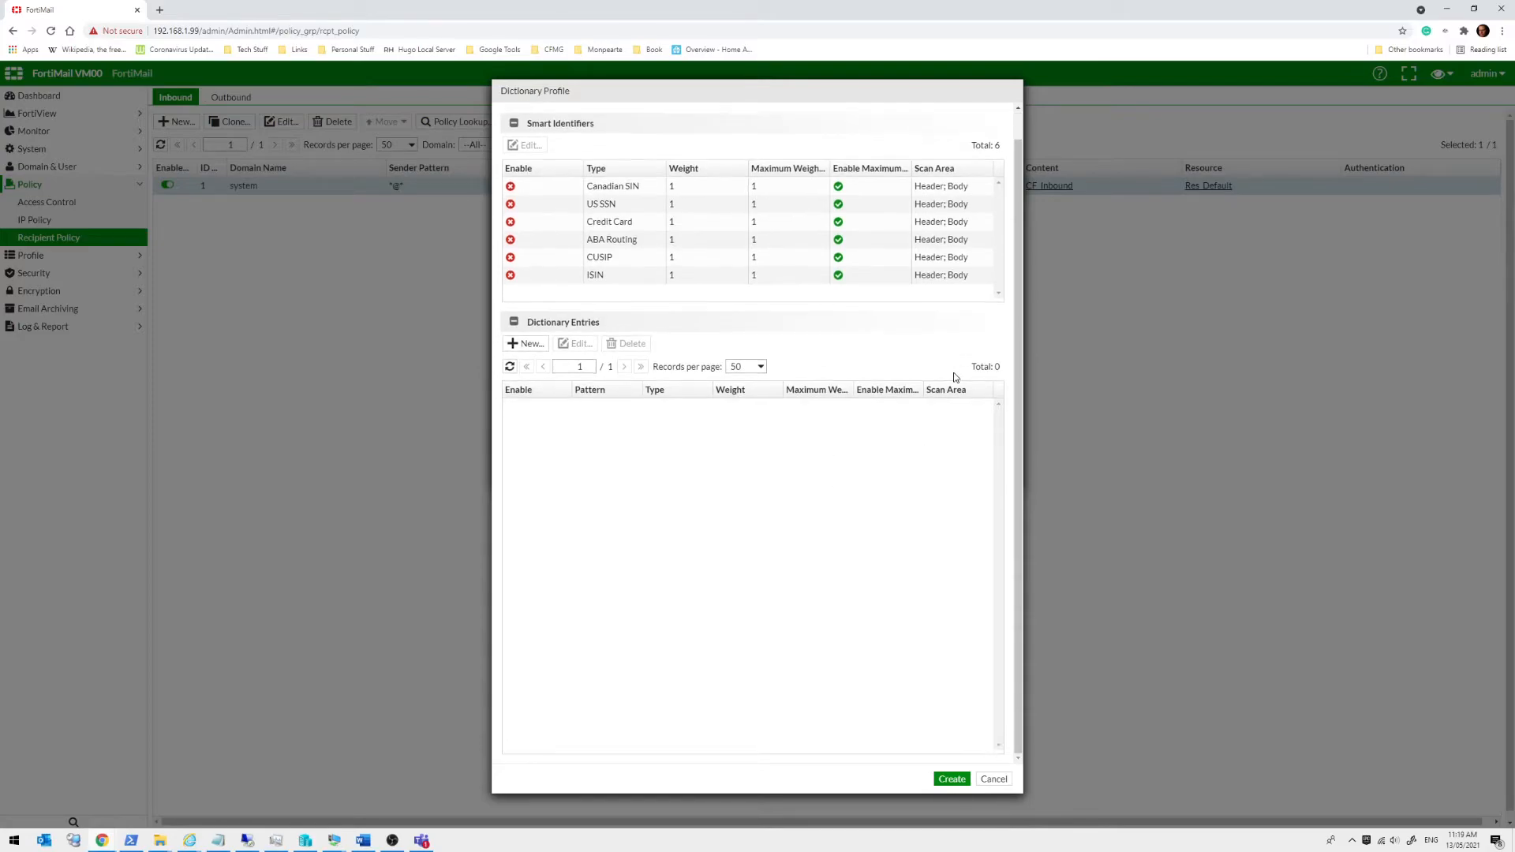
left_click(995, 779)
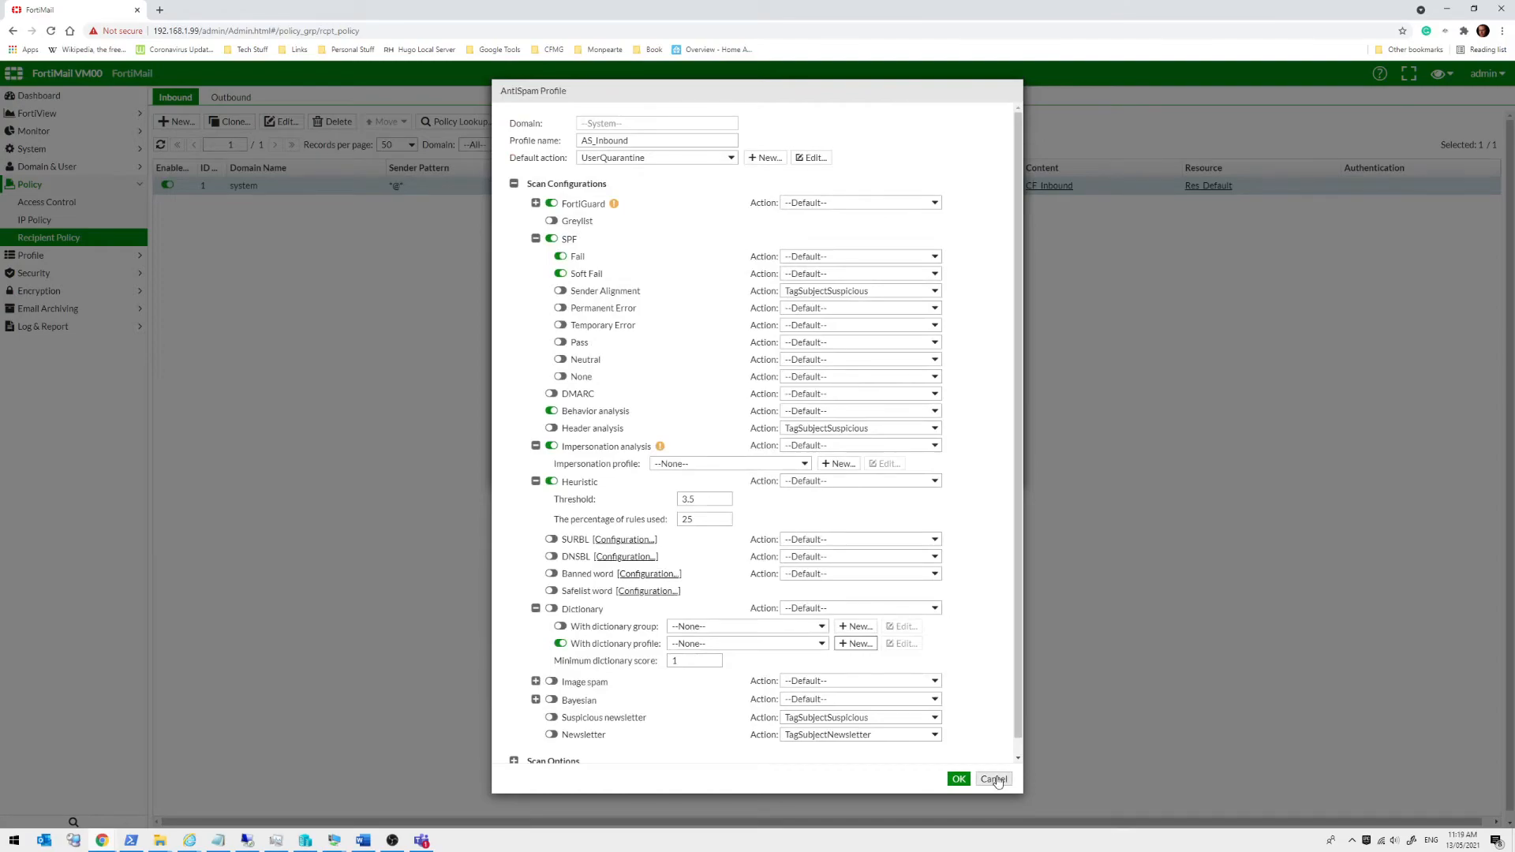
scroll(733, 327, "down", 1)
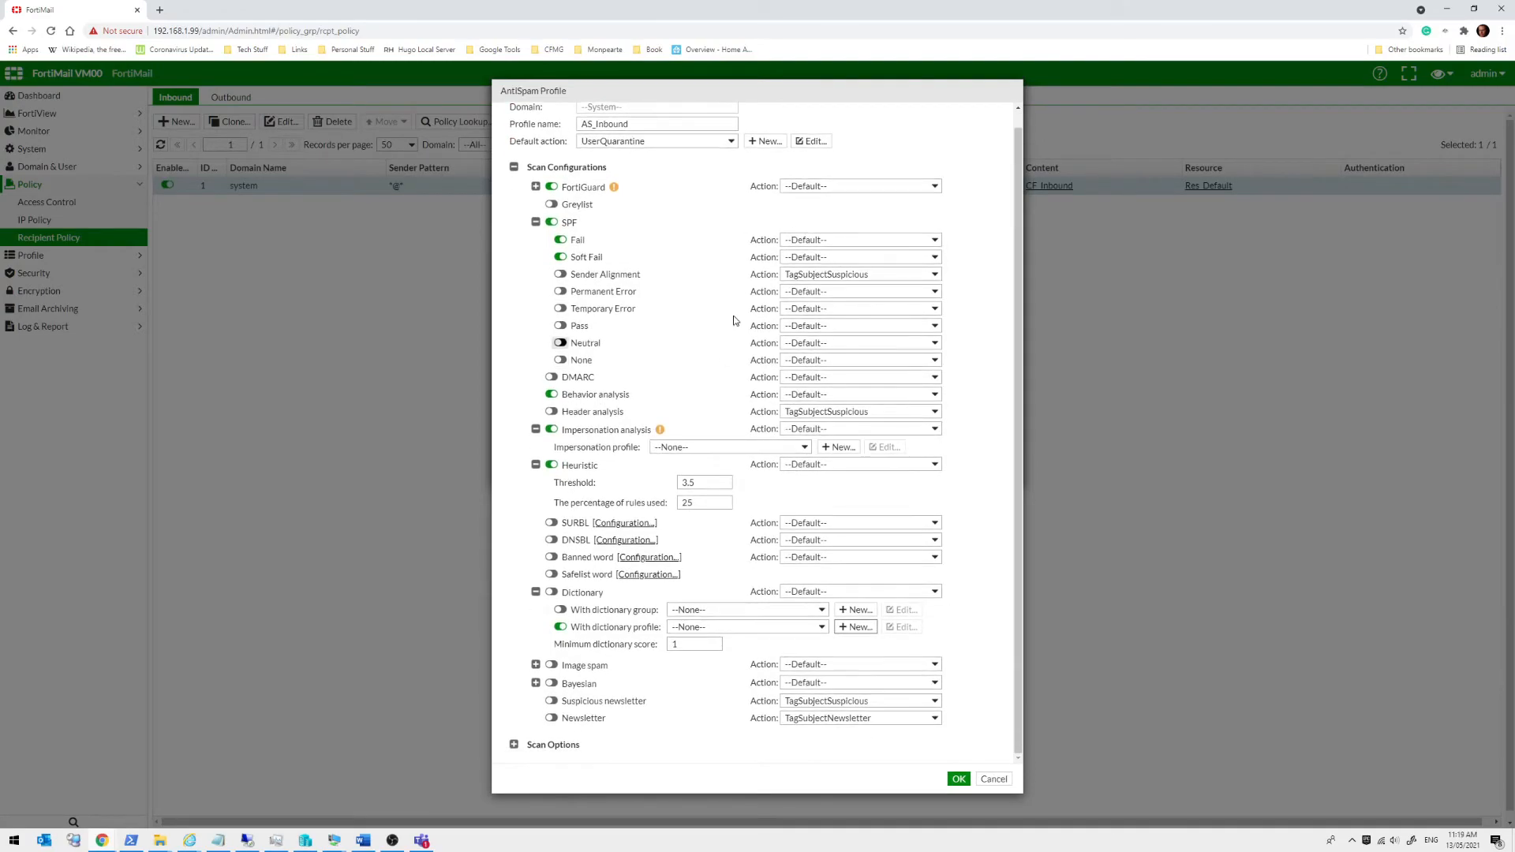
Expand Image spam options and toggle Image spam scanning on and back off
left_click(535, 664)
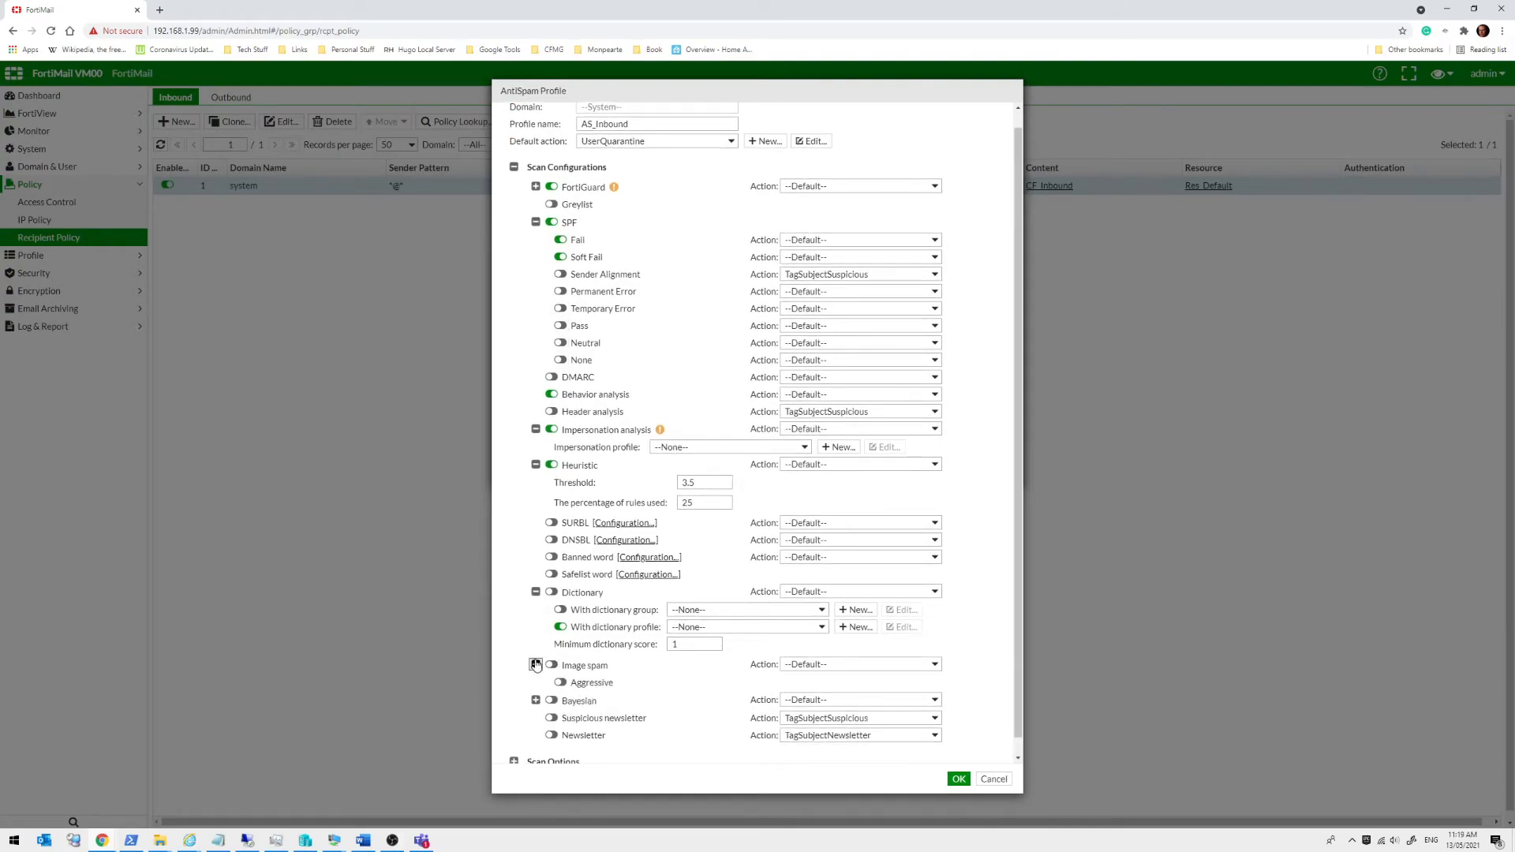
left_click(551, 665)
left_click(551, 665)
scroll(527, 631, "down", 1)
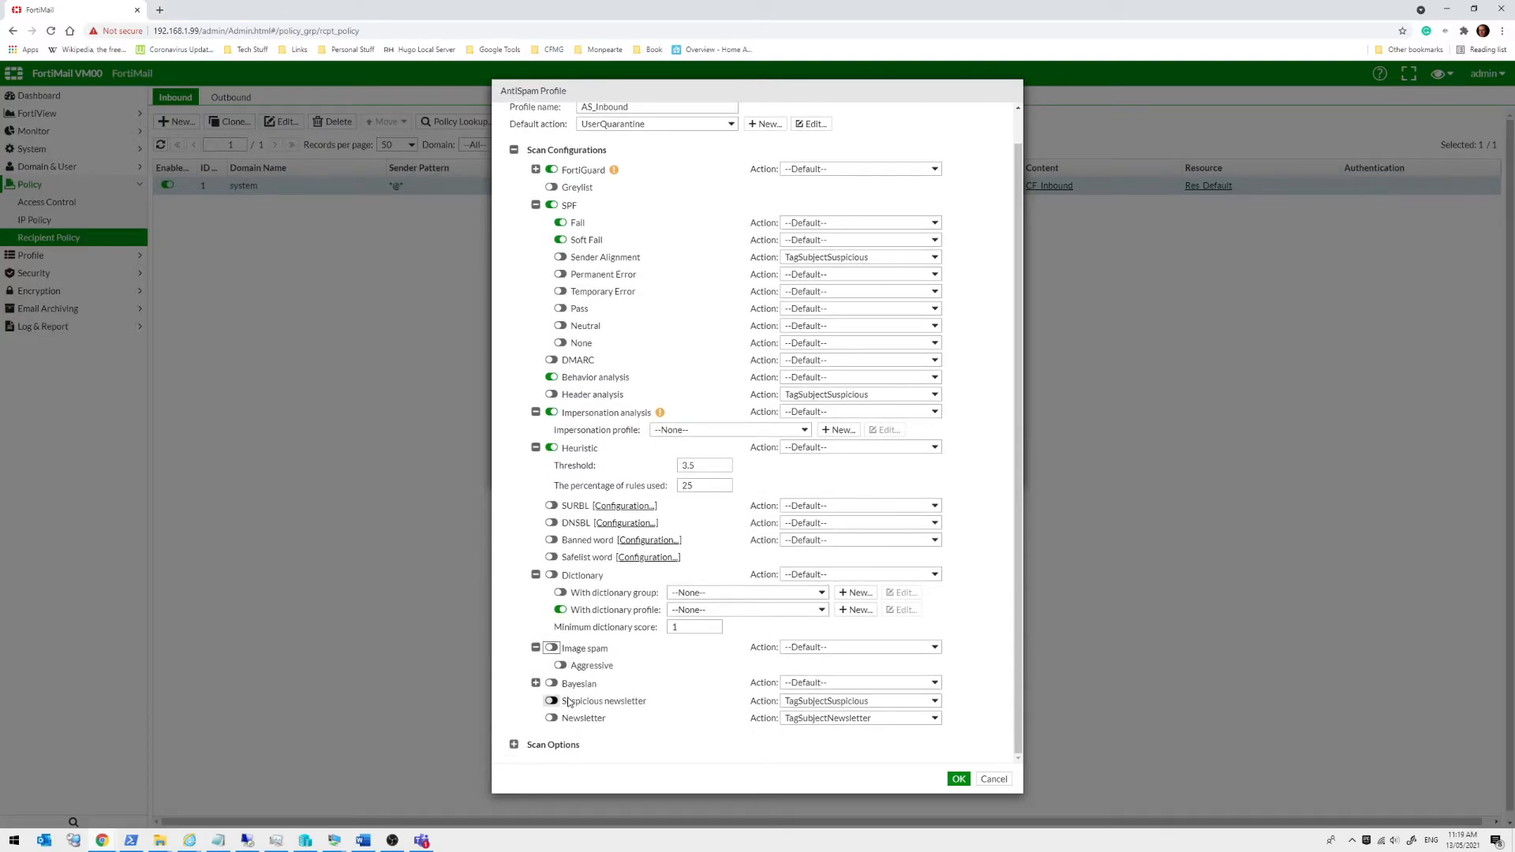
Expand Bayesian training and Scan Options, showing 1024 KB max scan size and SMTP-auth bypass on
left_click(536, 683)
scroll(562, 674, "down", 2)
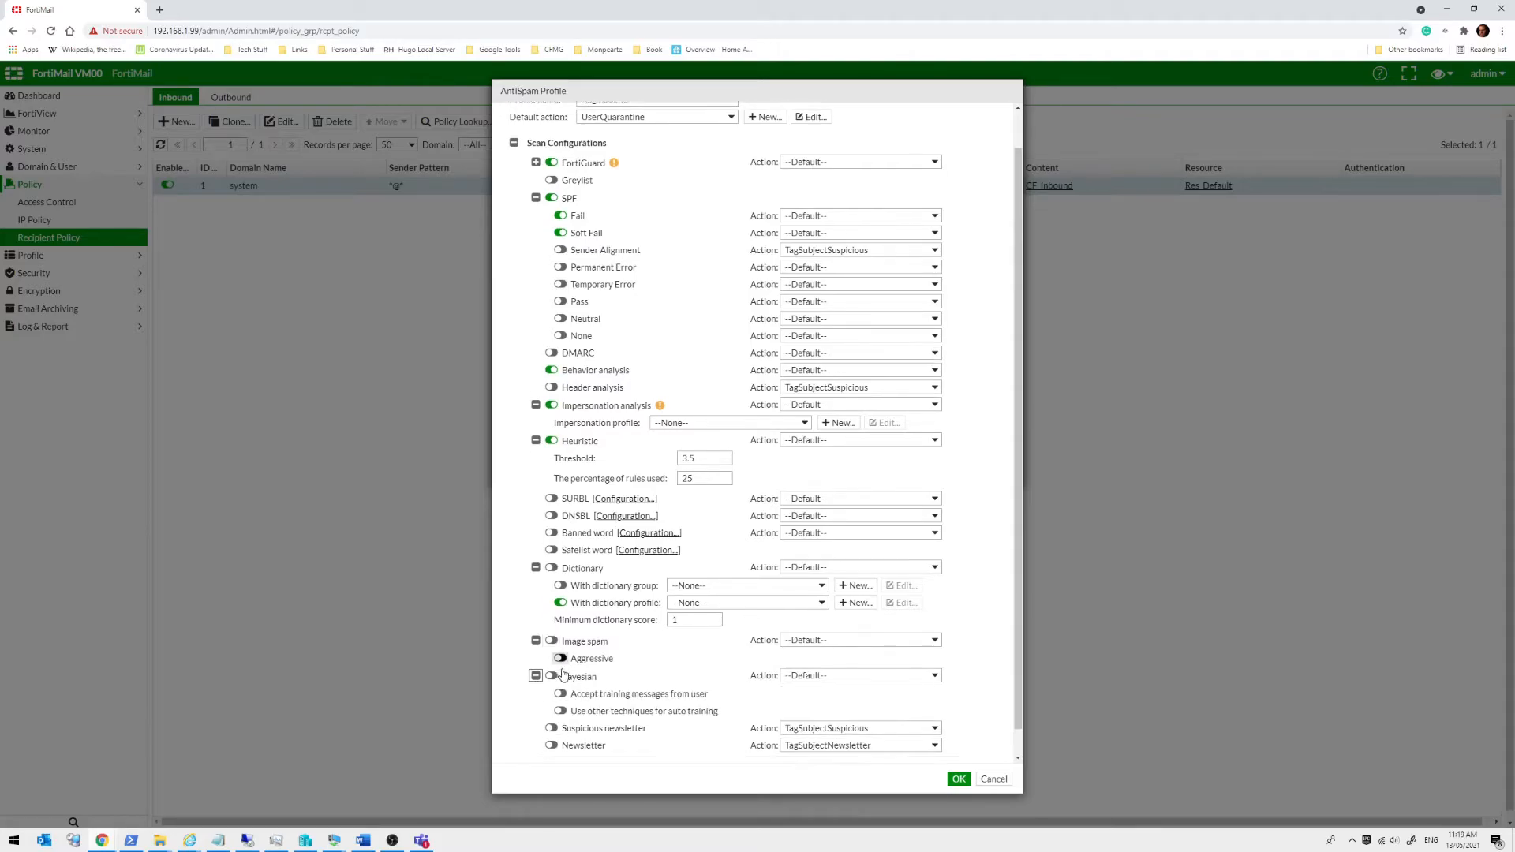
left_click(513, 745)
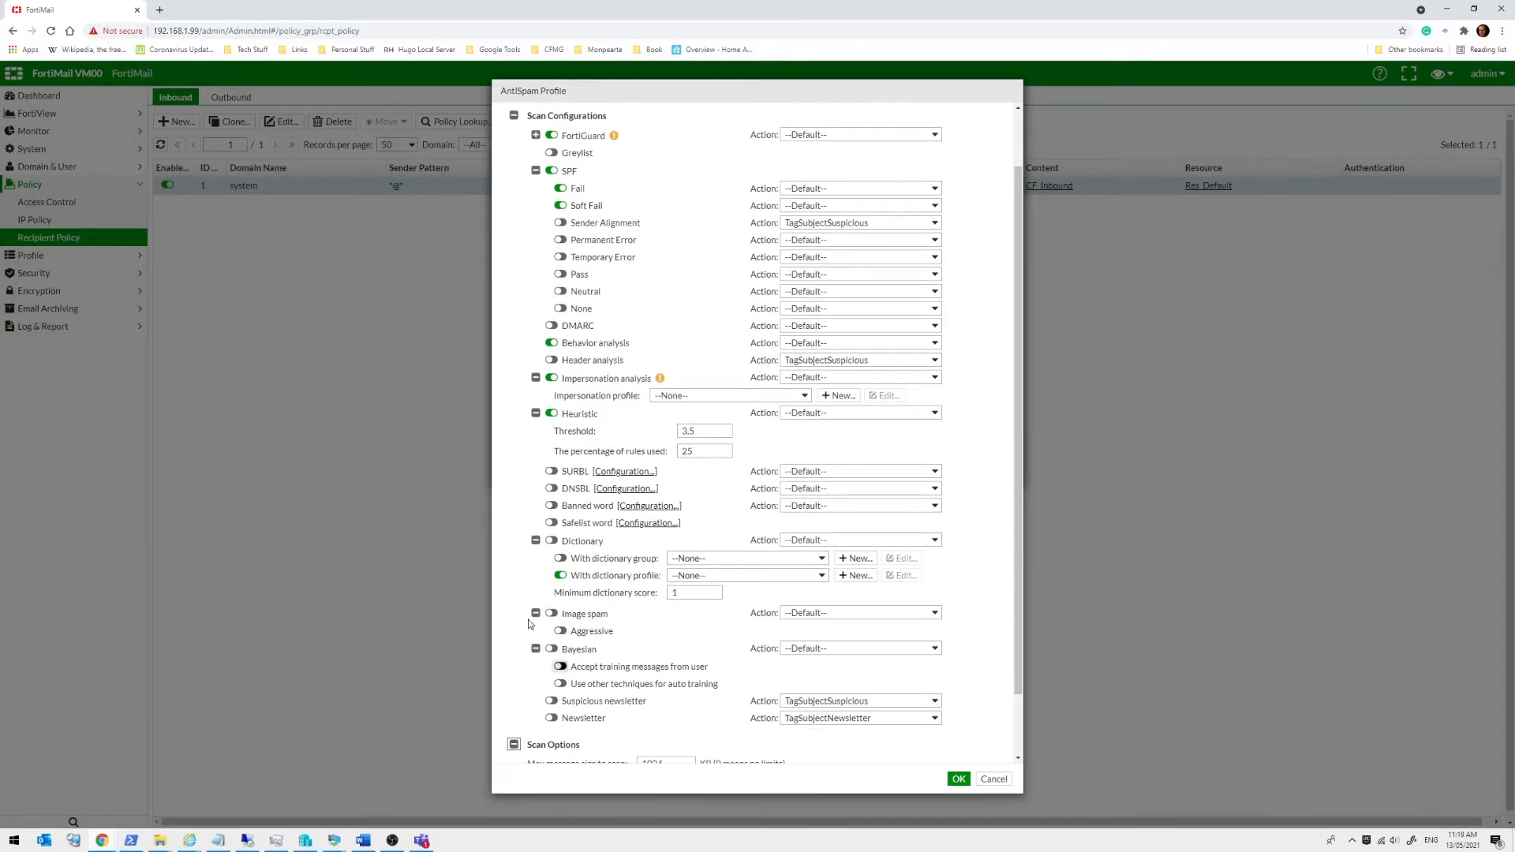
scroll(528, 627, "down", 4)
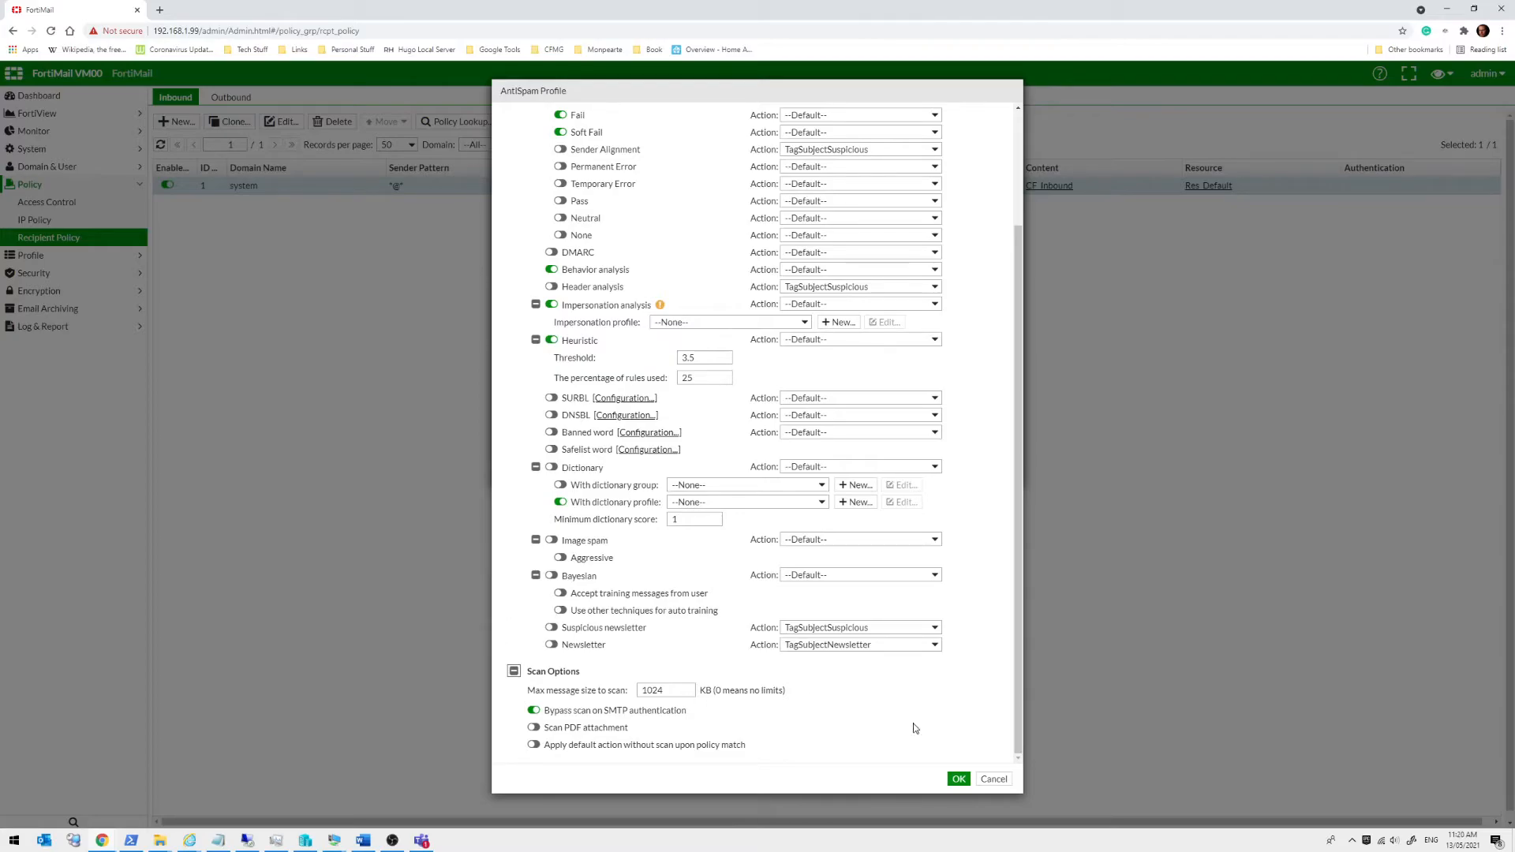
Cancel the AS_Inbound AntiSpam profile unsaved, returning to the Inbound Recipient Policy
left_click(994, 780)
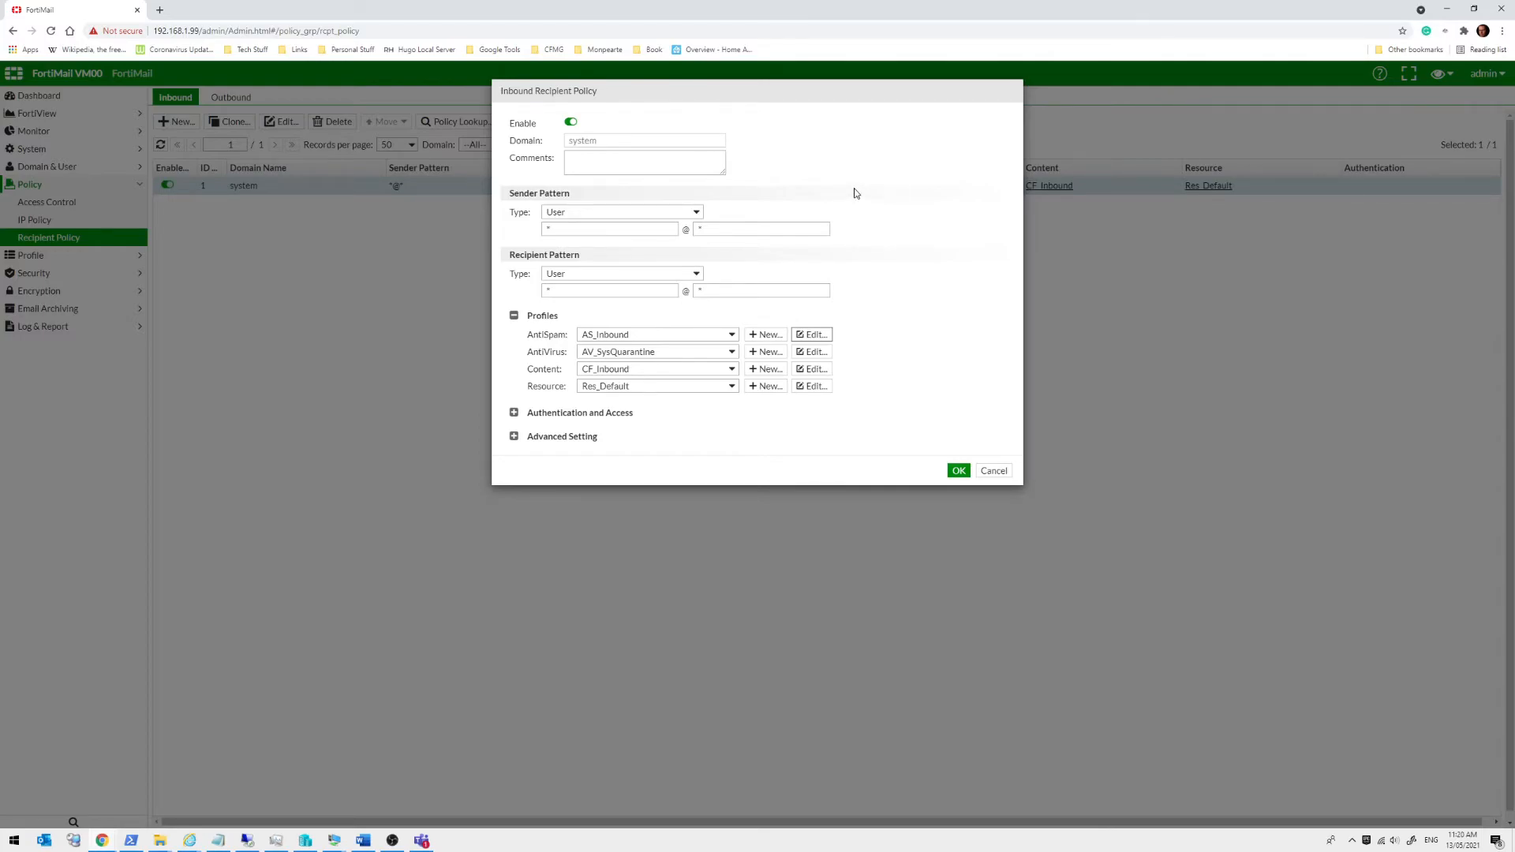
left_click(815, 351)
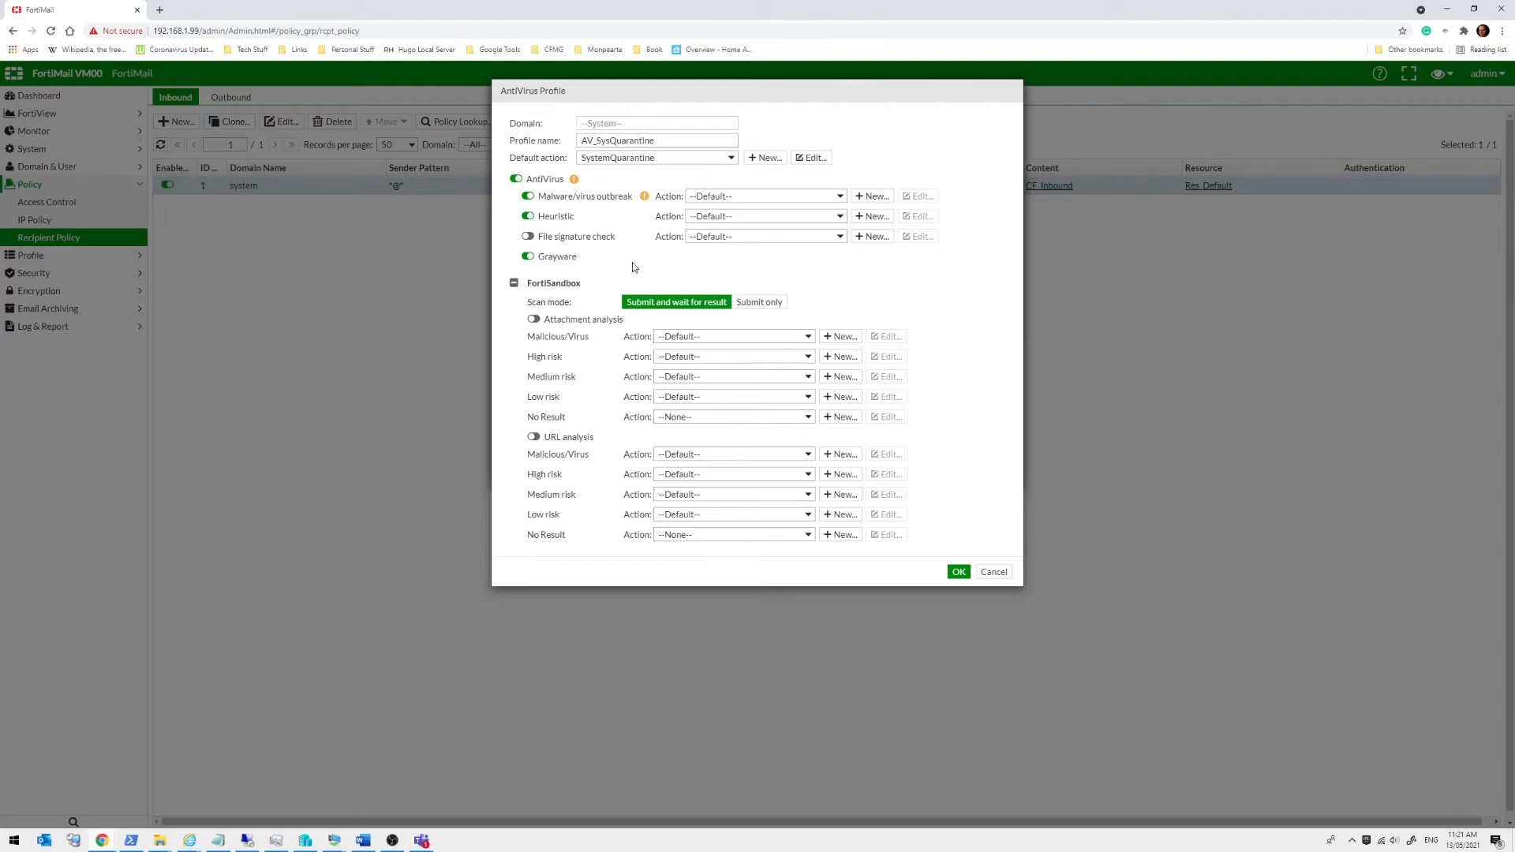
left_click(996, 571)
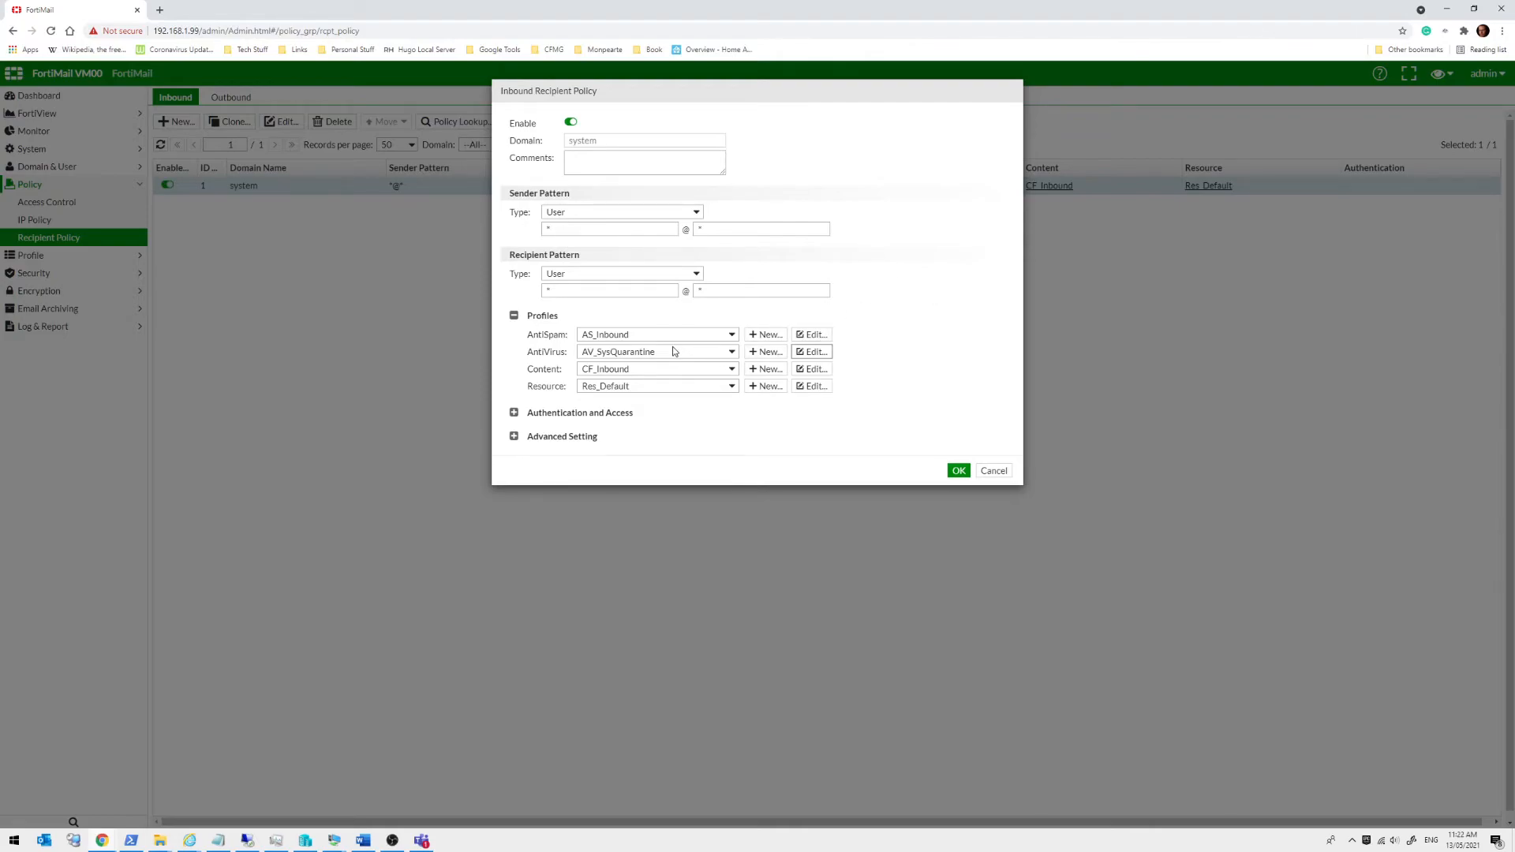
In CF_Inbound, enable the msoffice attachment scan rule, inspect its settings, and expand Scan Options
left_click(813, 369)
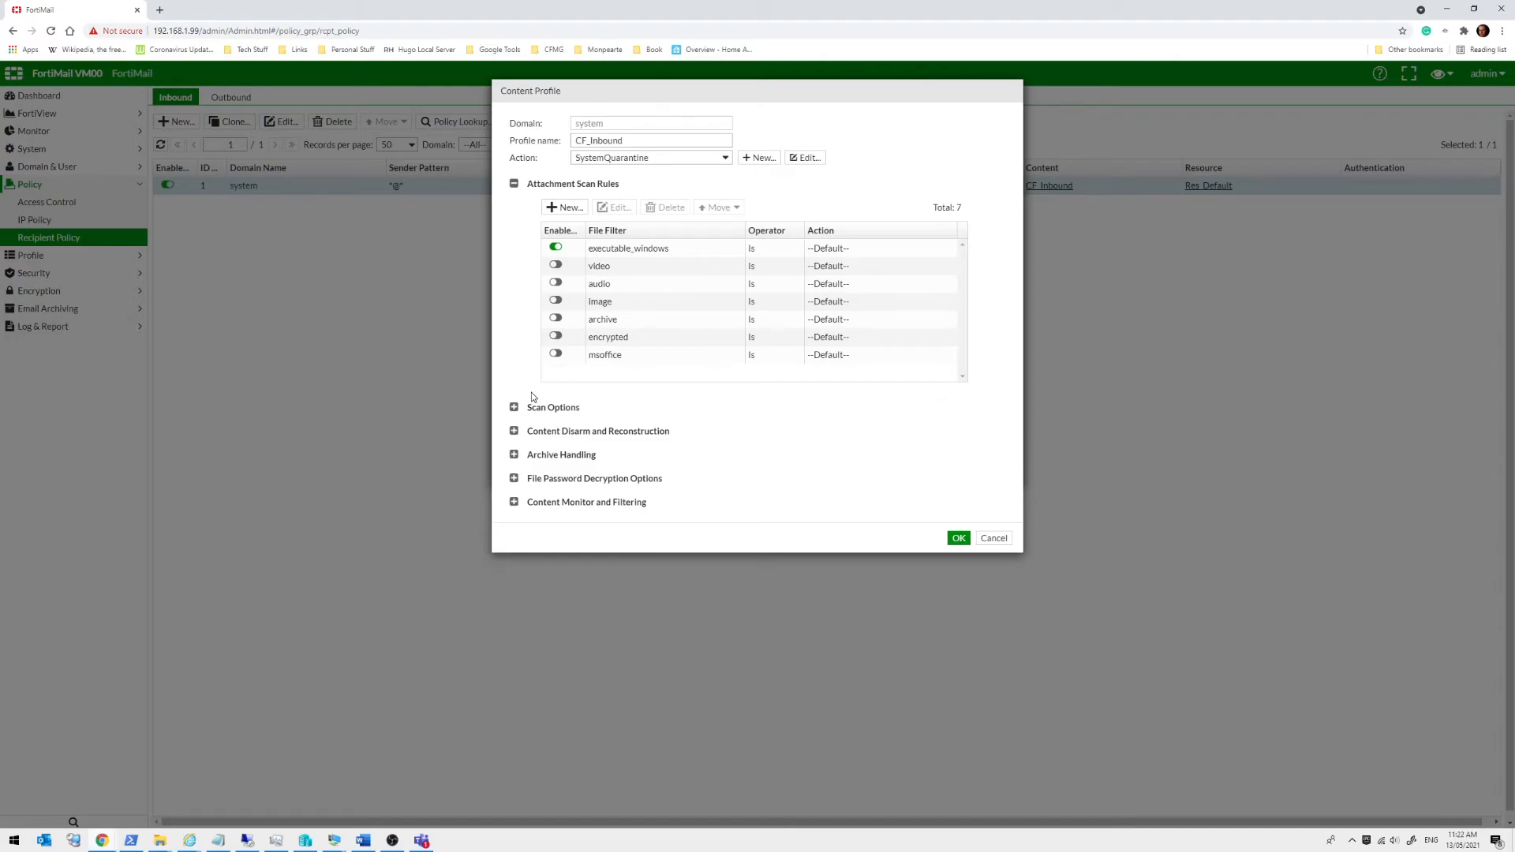
left_click(557, 355)
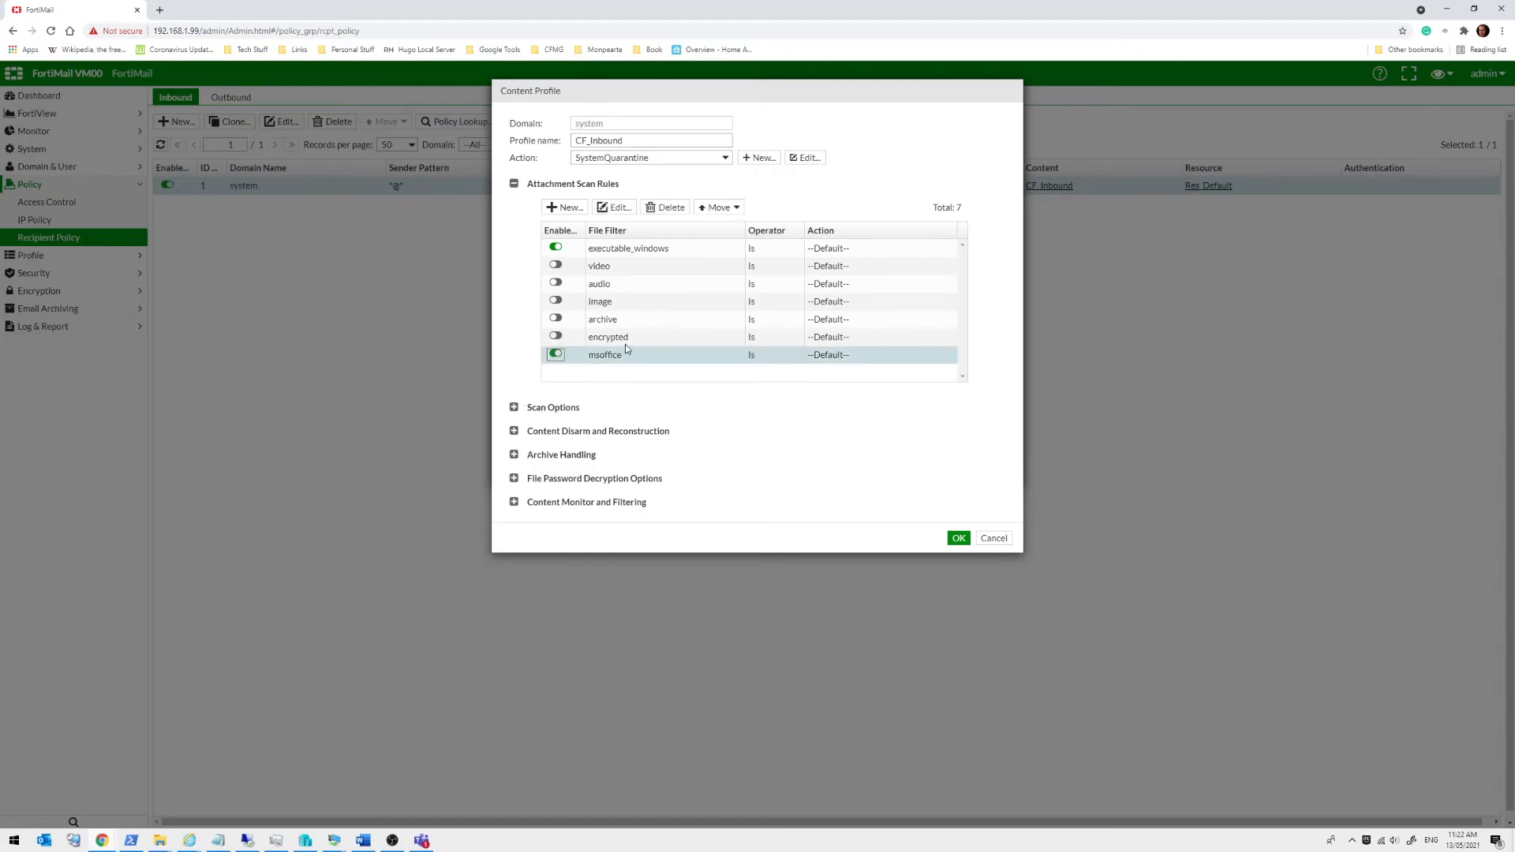
double_click(844, 355)
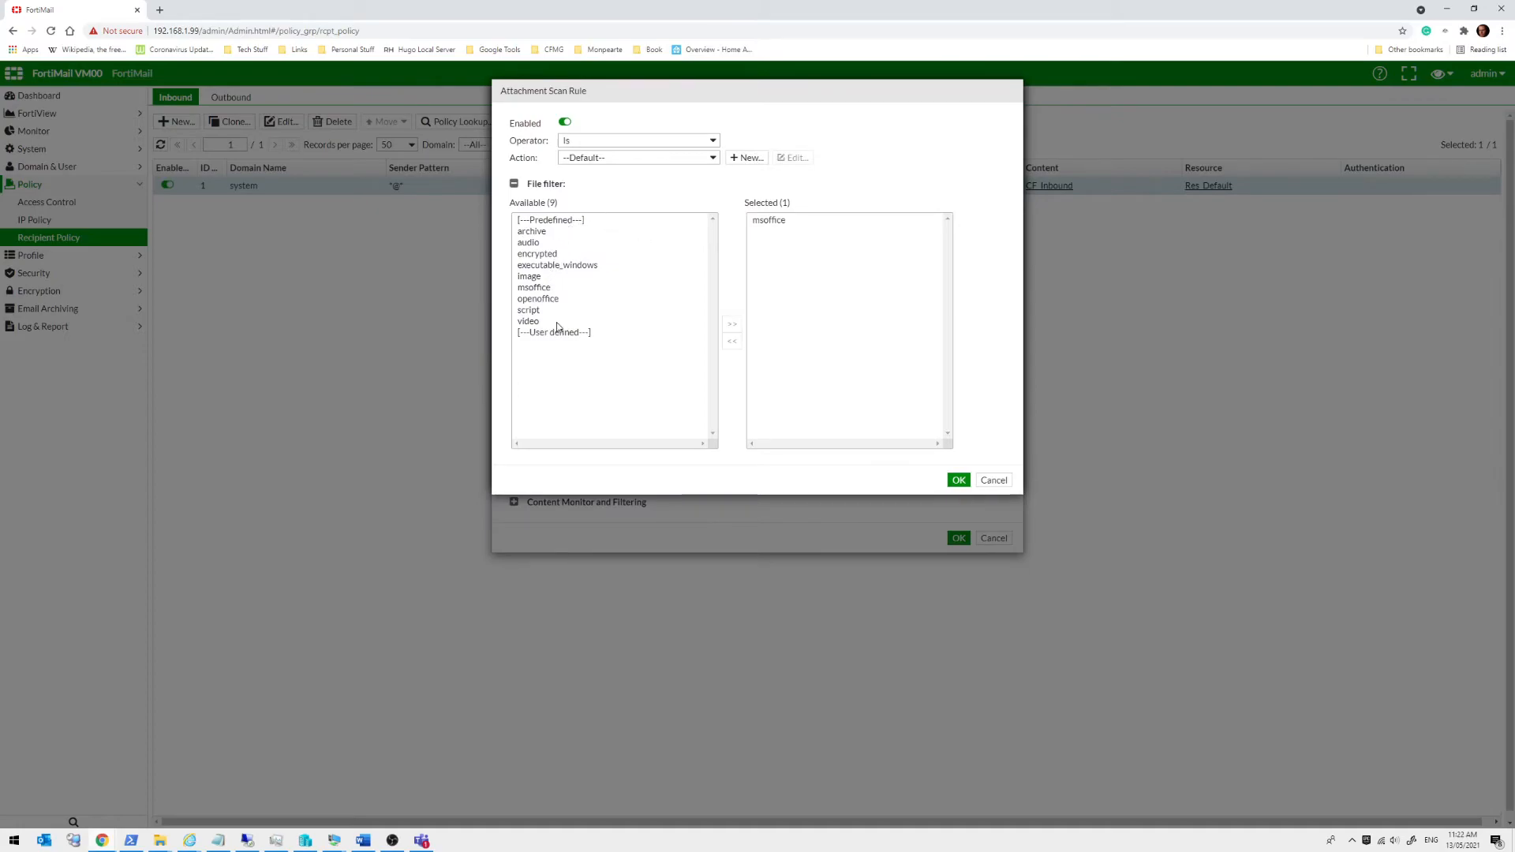
left_click(696, 156)
left_click(696, 157)
left_click(986, 478)
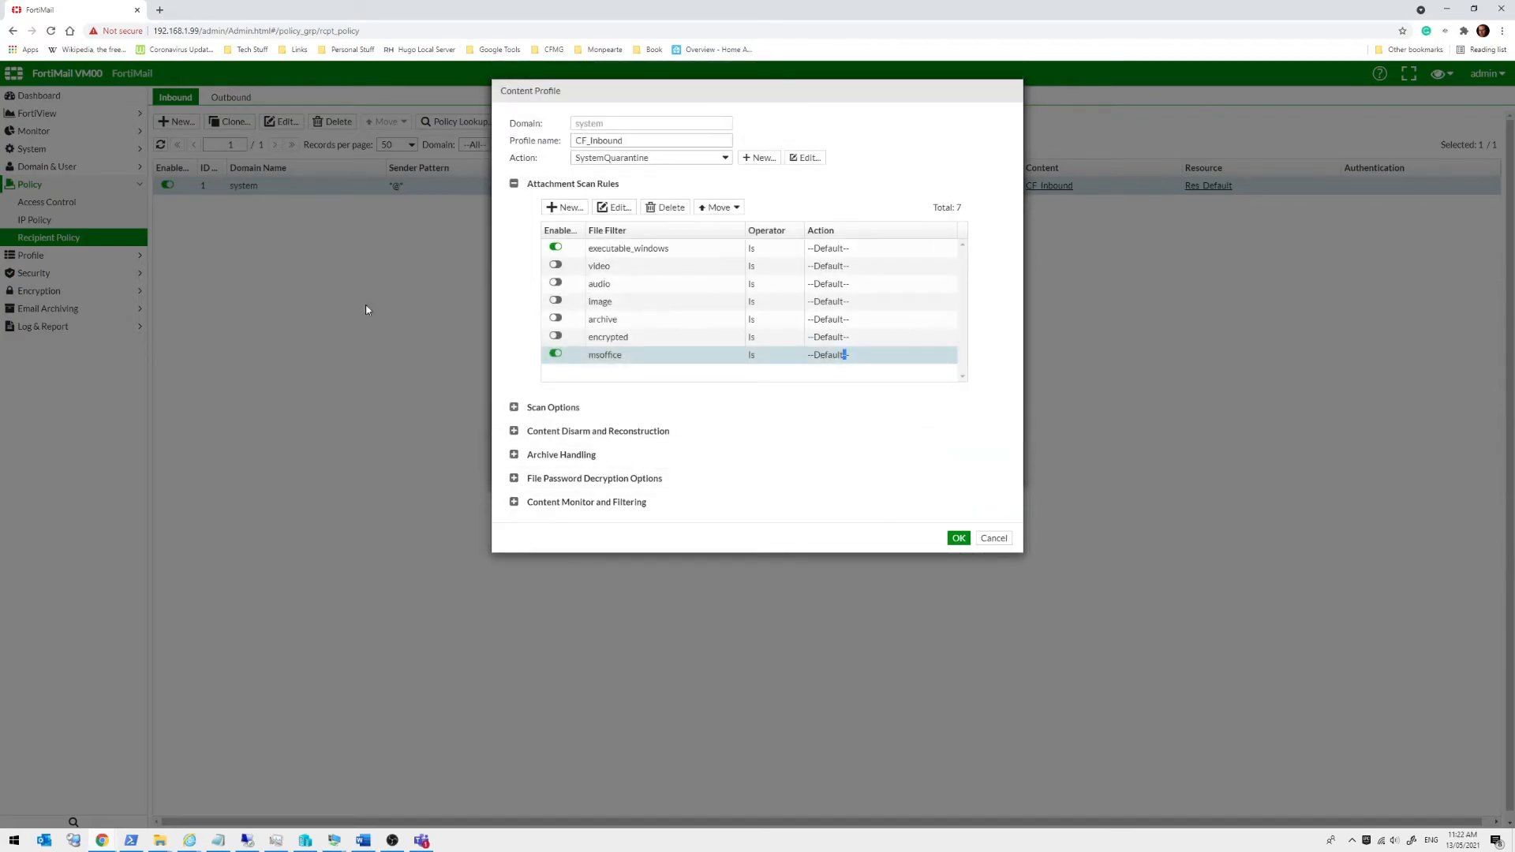
left_click(514, 408)
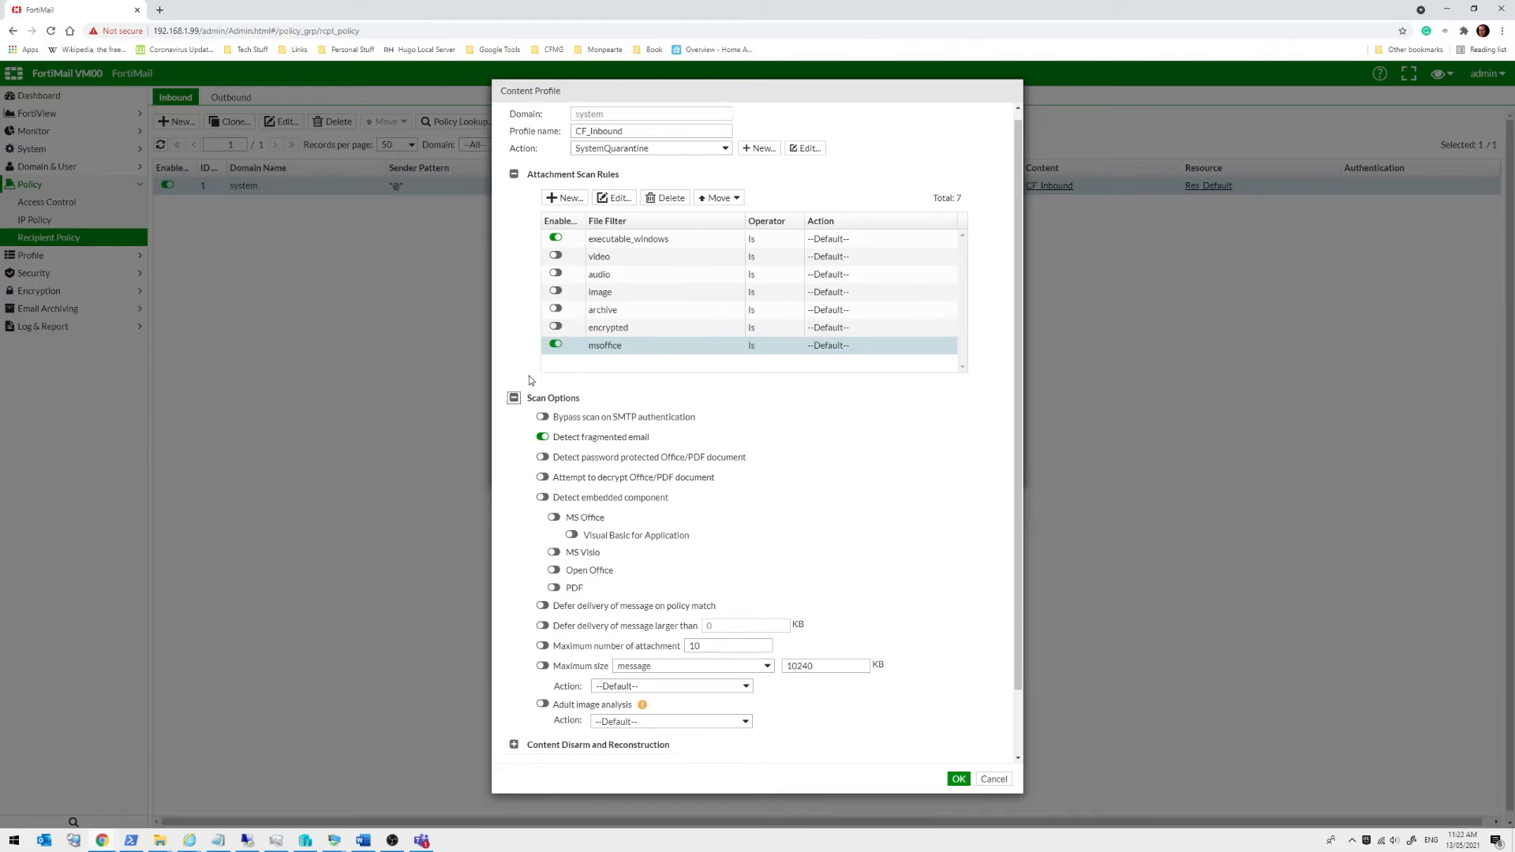
Expand Content Disarm and Reconstruction, showing HTML content Modify content and active content Remove
scroll(542, 426, "down", 2)
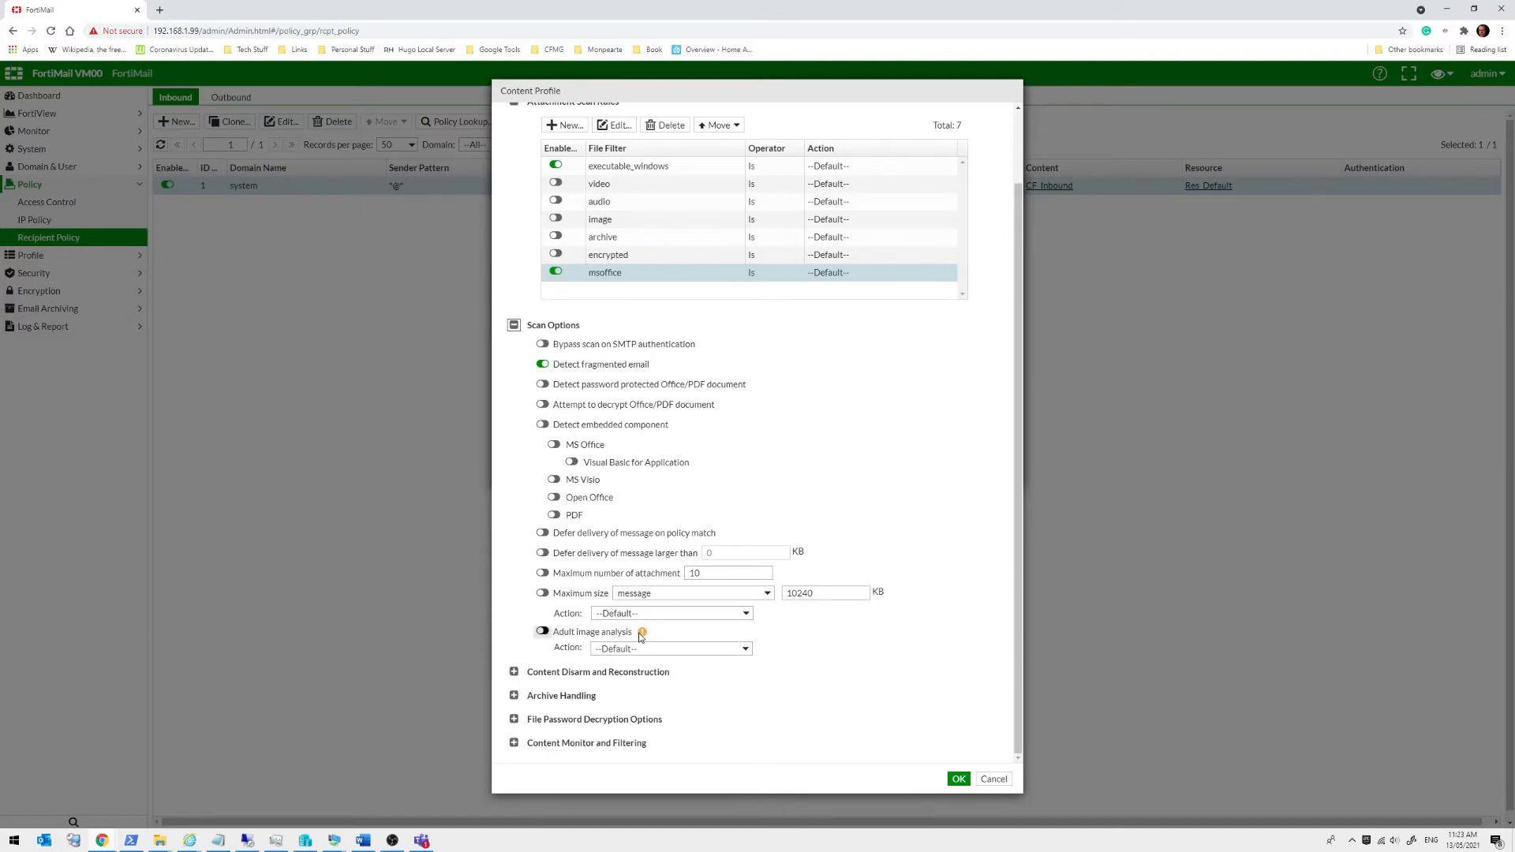
mouse_move(641, 636)
left_click(514, 672)
scroll(576, 405, "down", 3)
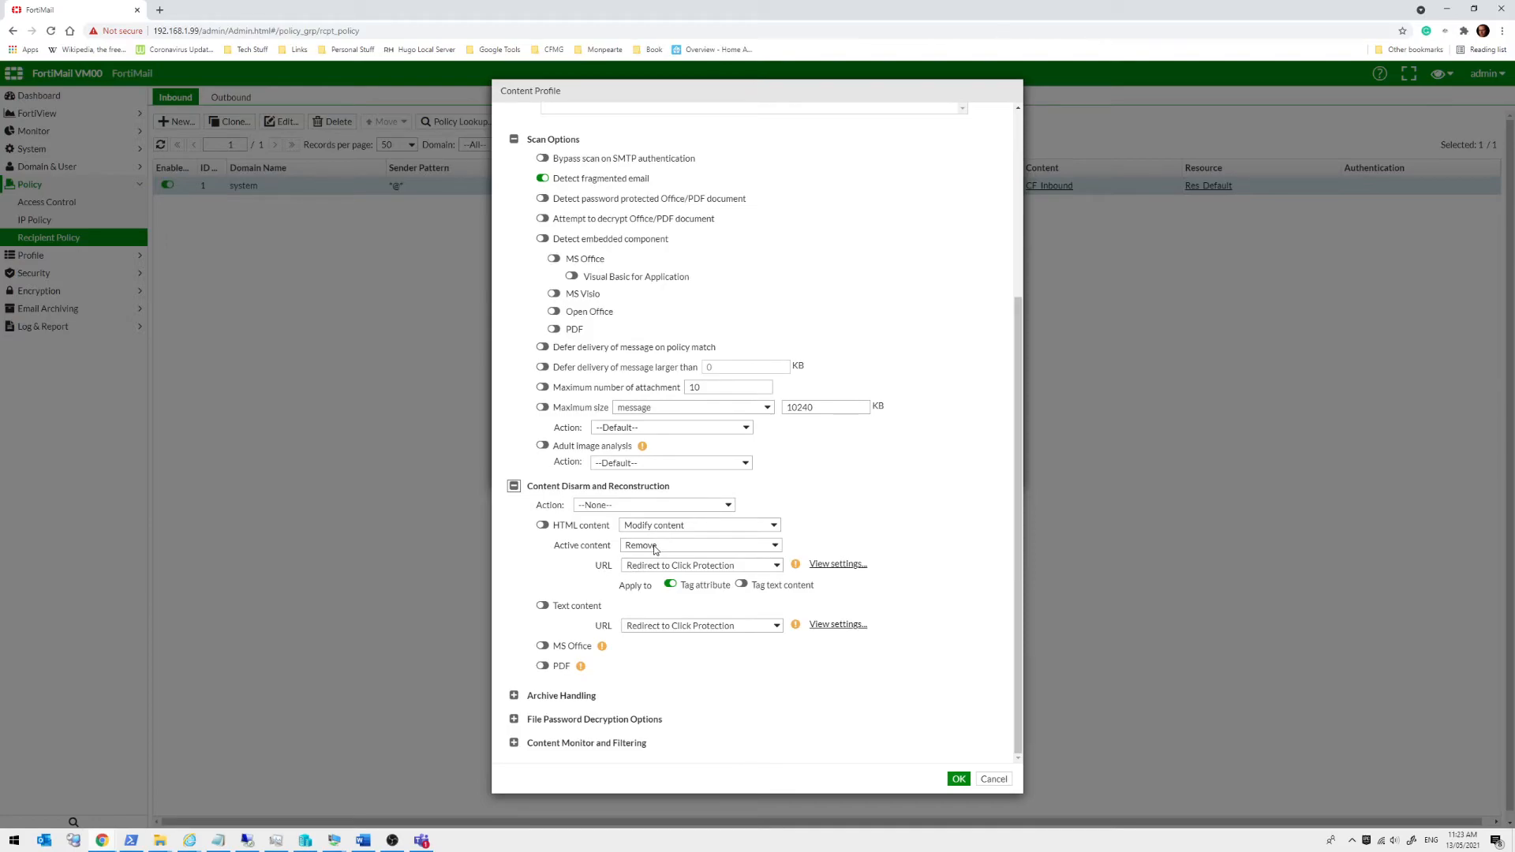
Check the URL handling choices unchanged, then expand Archive Handling and File Password Decryption Options
left_click(664, 570)
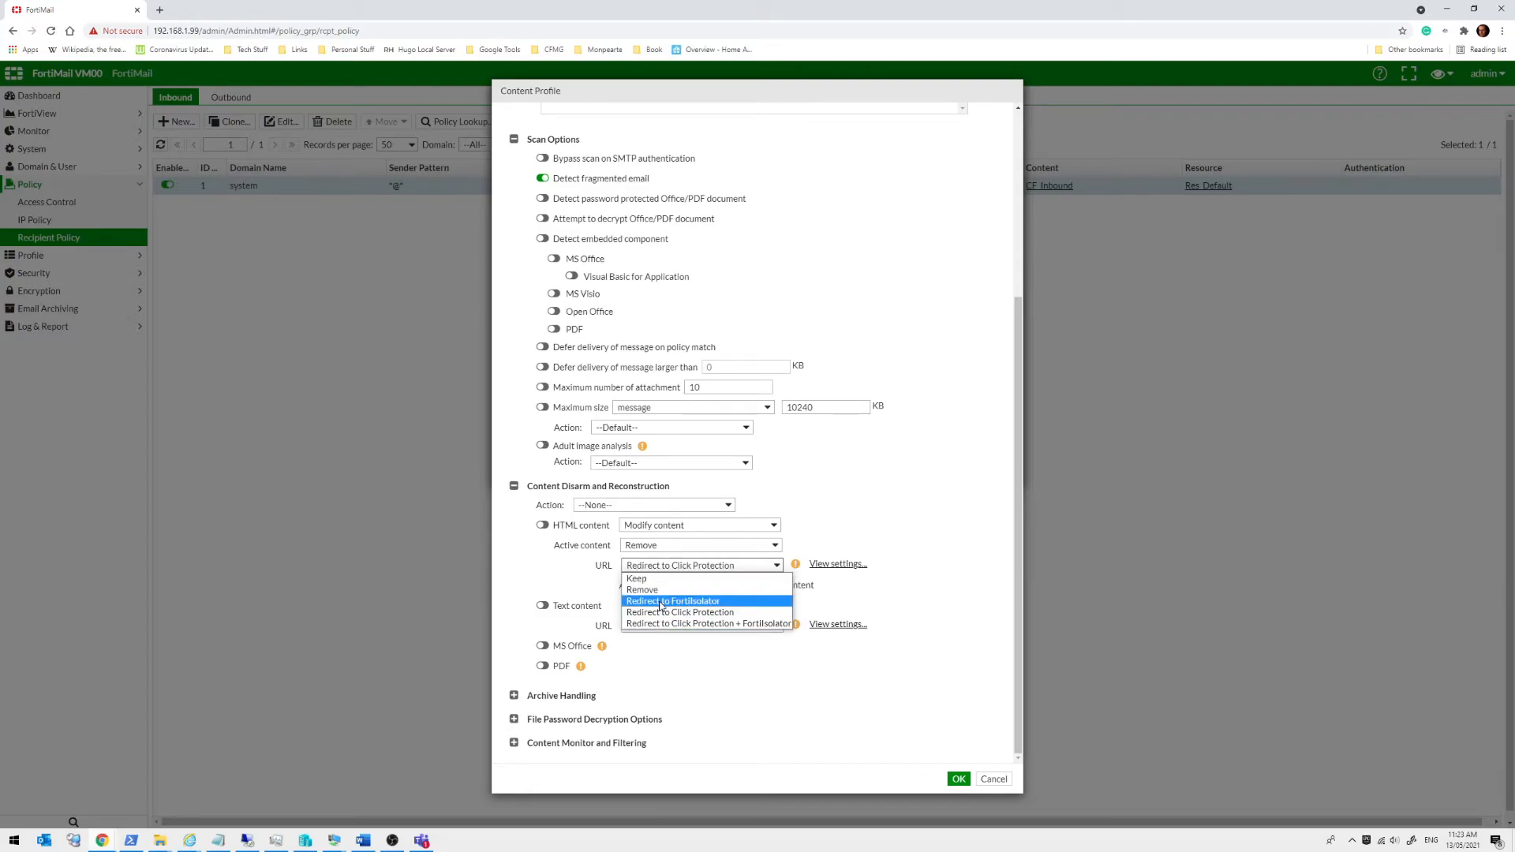
left_click(927, 477)
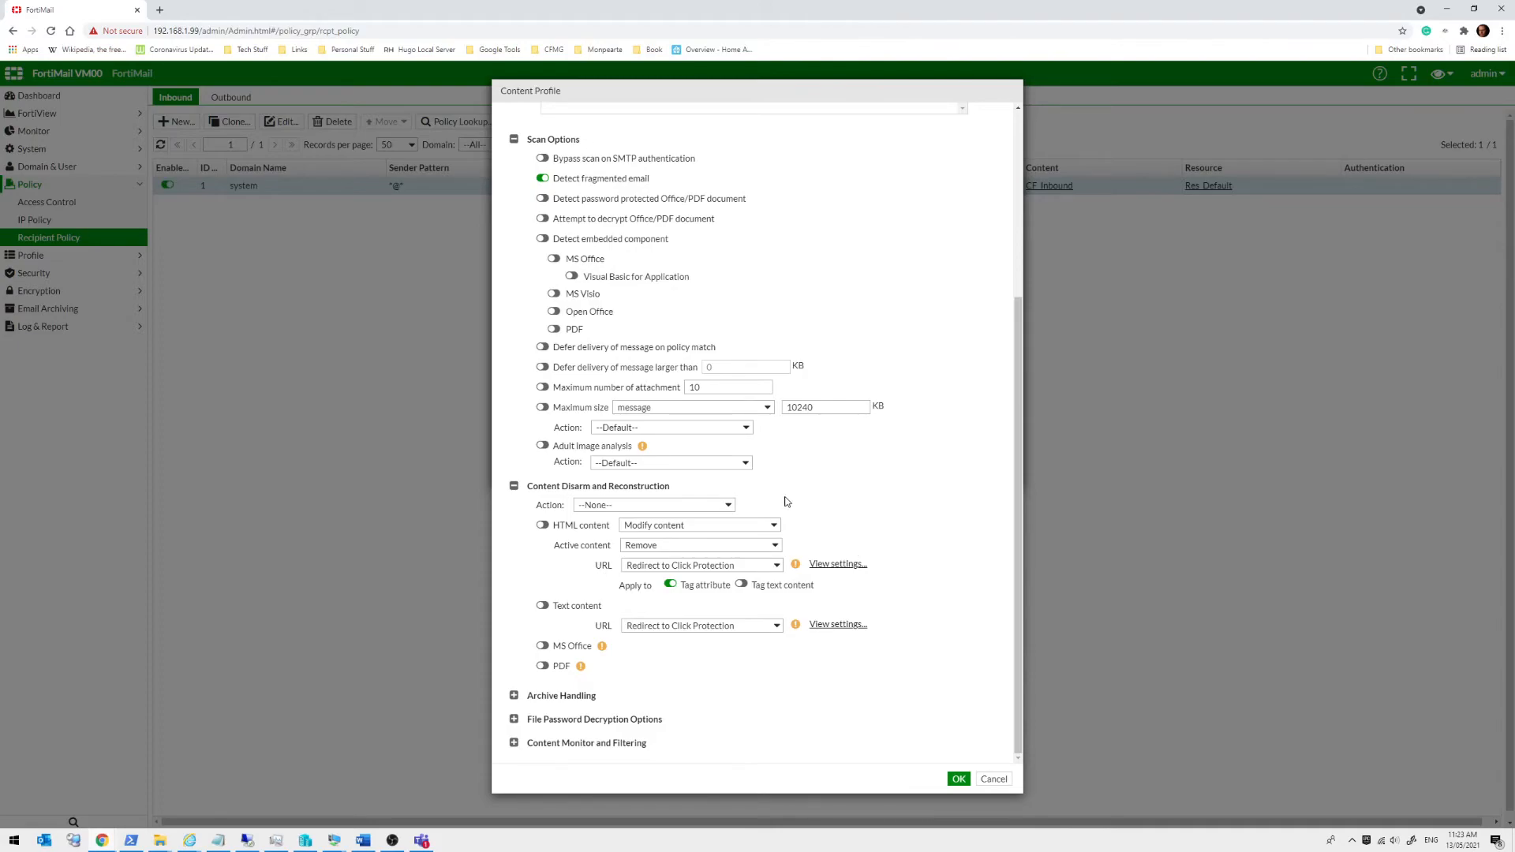
left_click(514, 695)
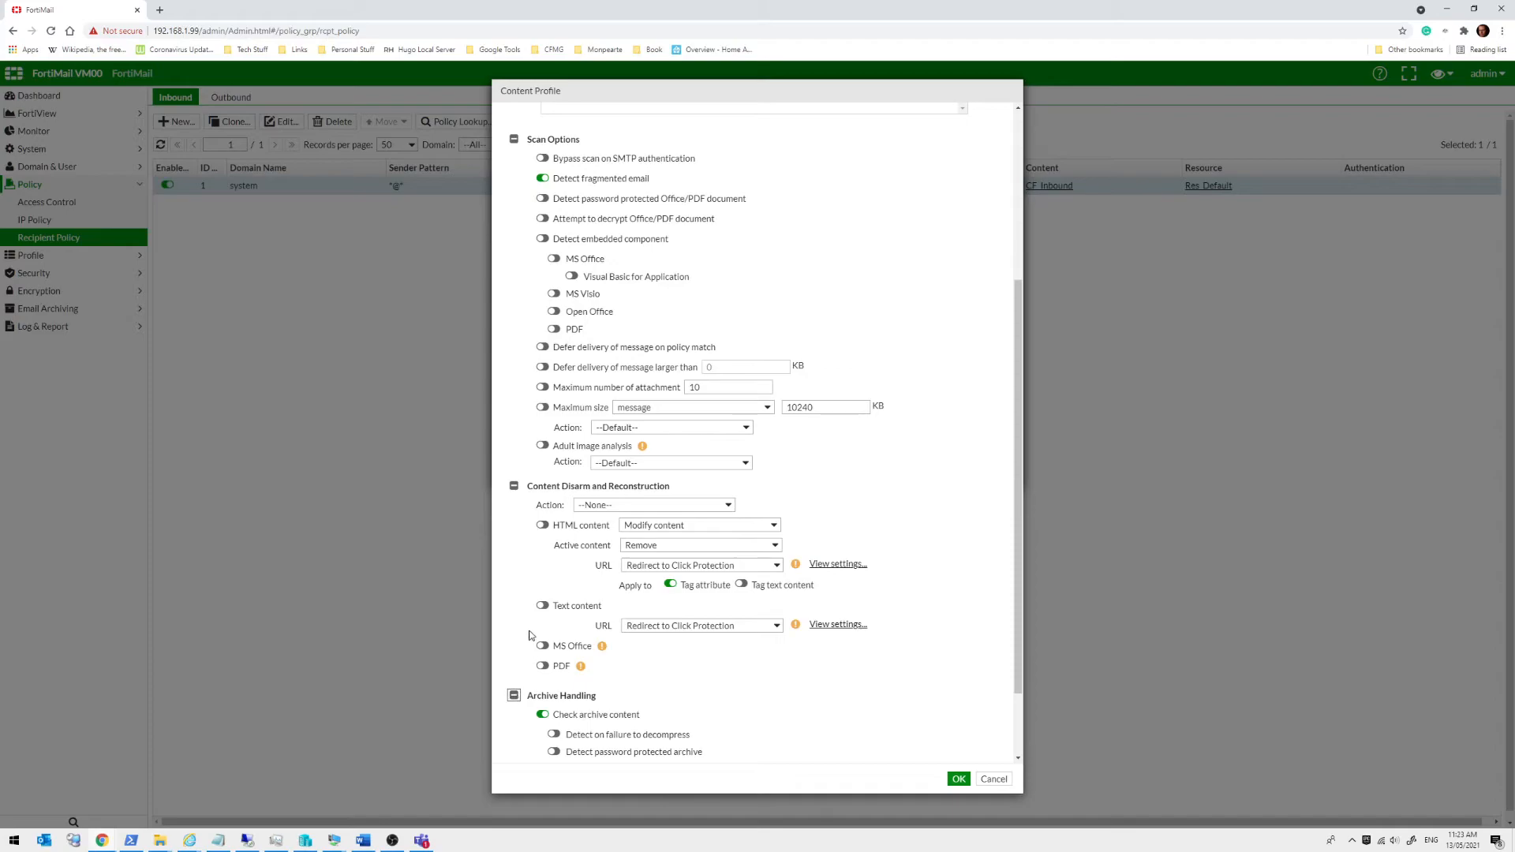
scroll(533, 641, "down", 1)
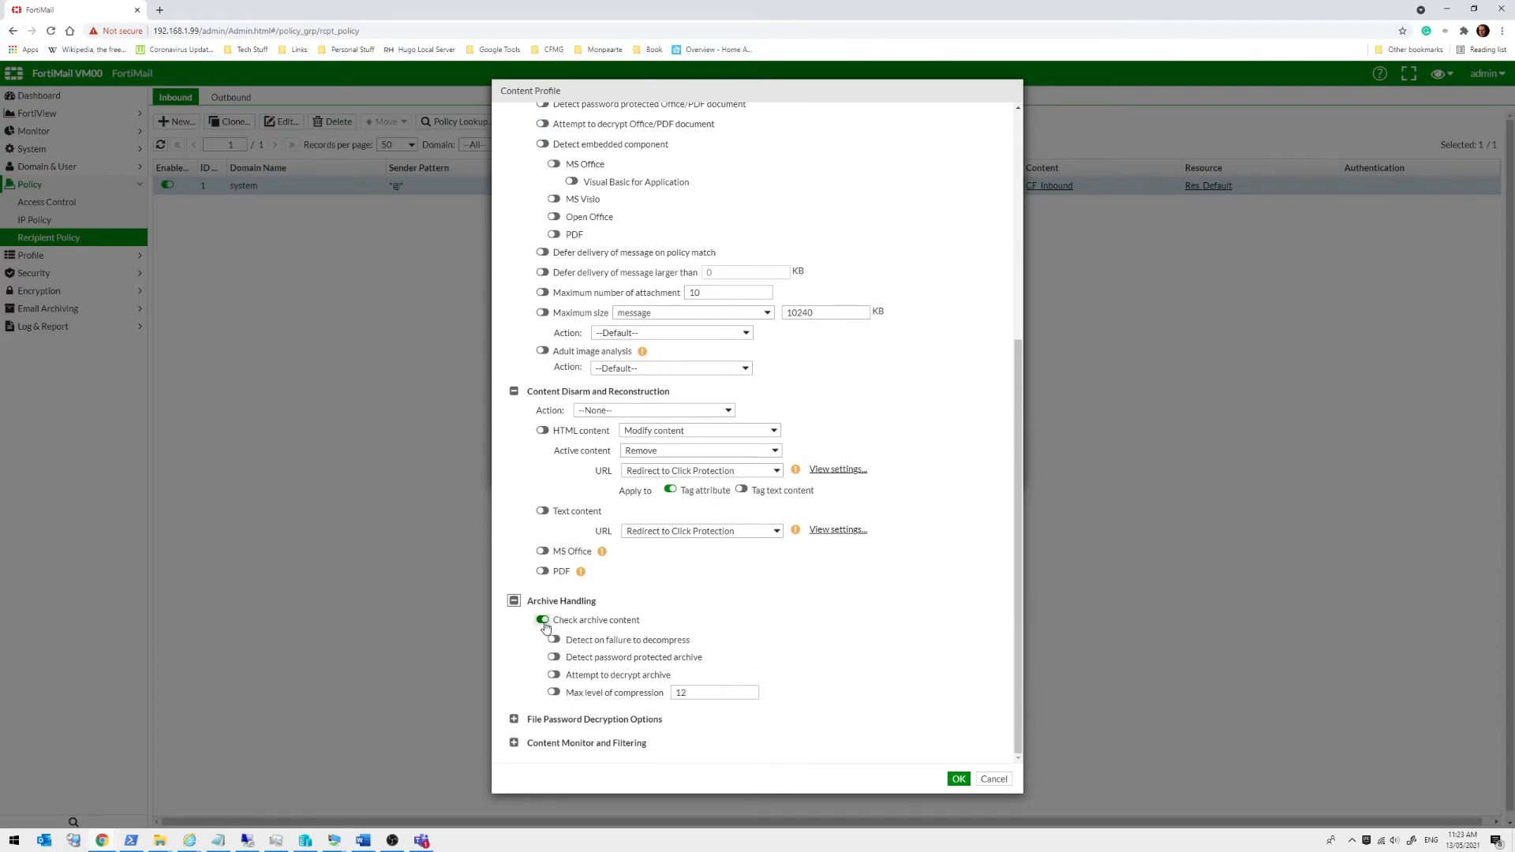
left_click(513, 719)
scroll(517, 695, "down", 1)
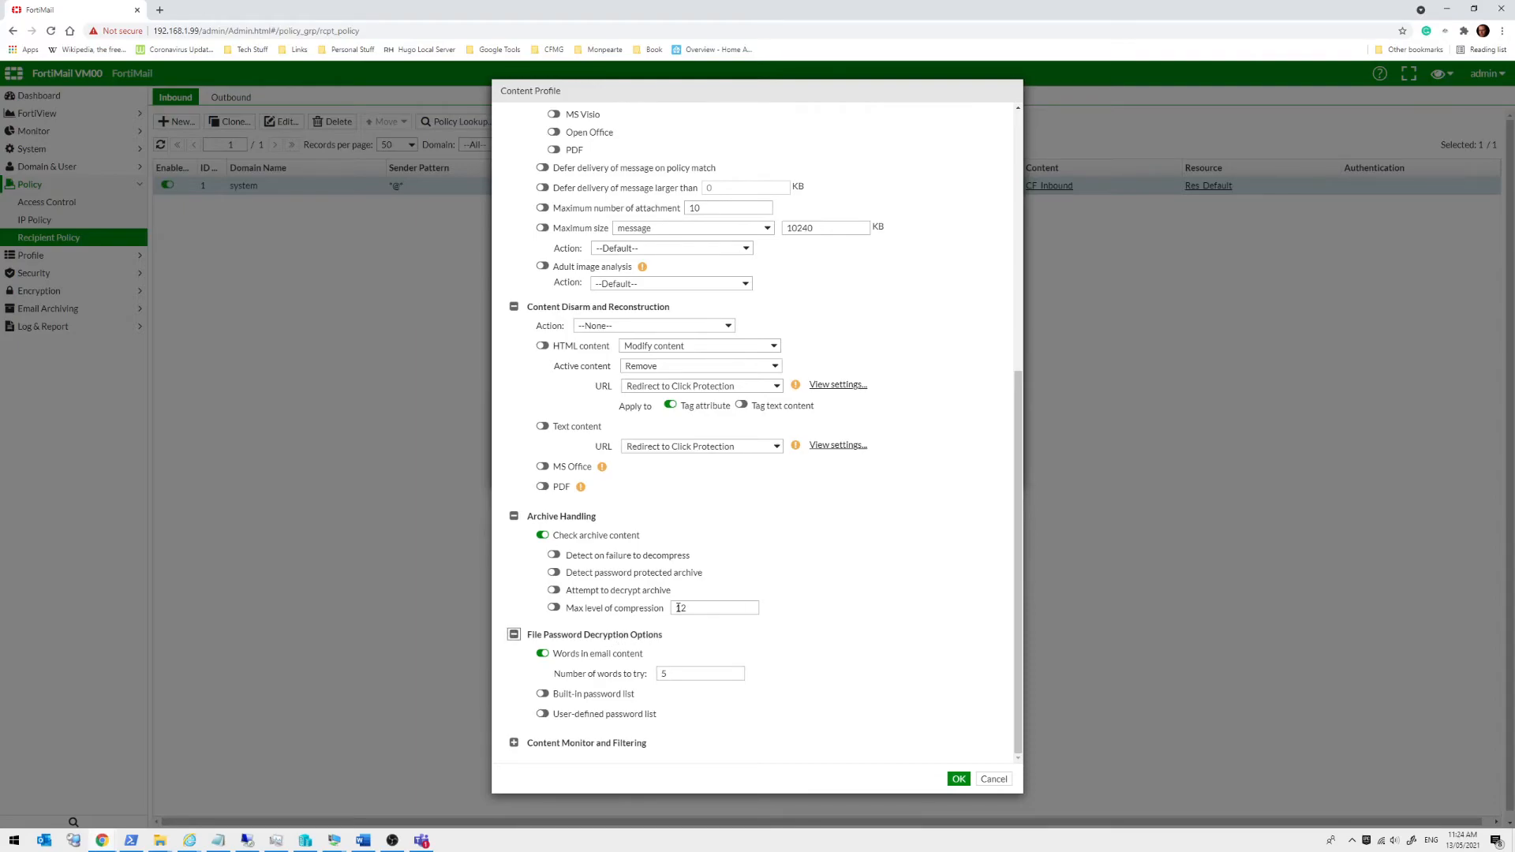
Review the Content Monitor and Filtering rules, then close CF_Inbound without saving
left_click(514, 743)
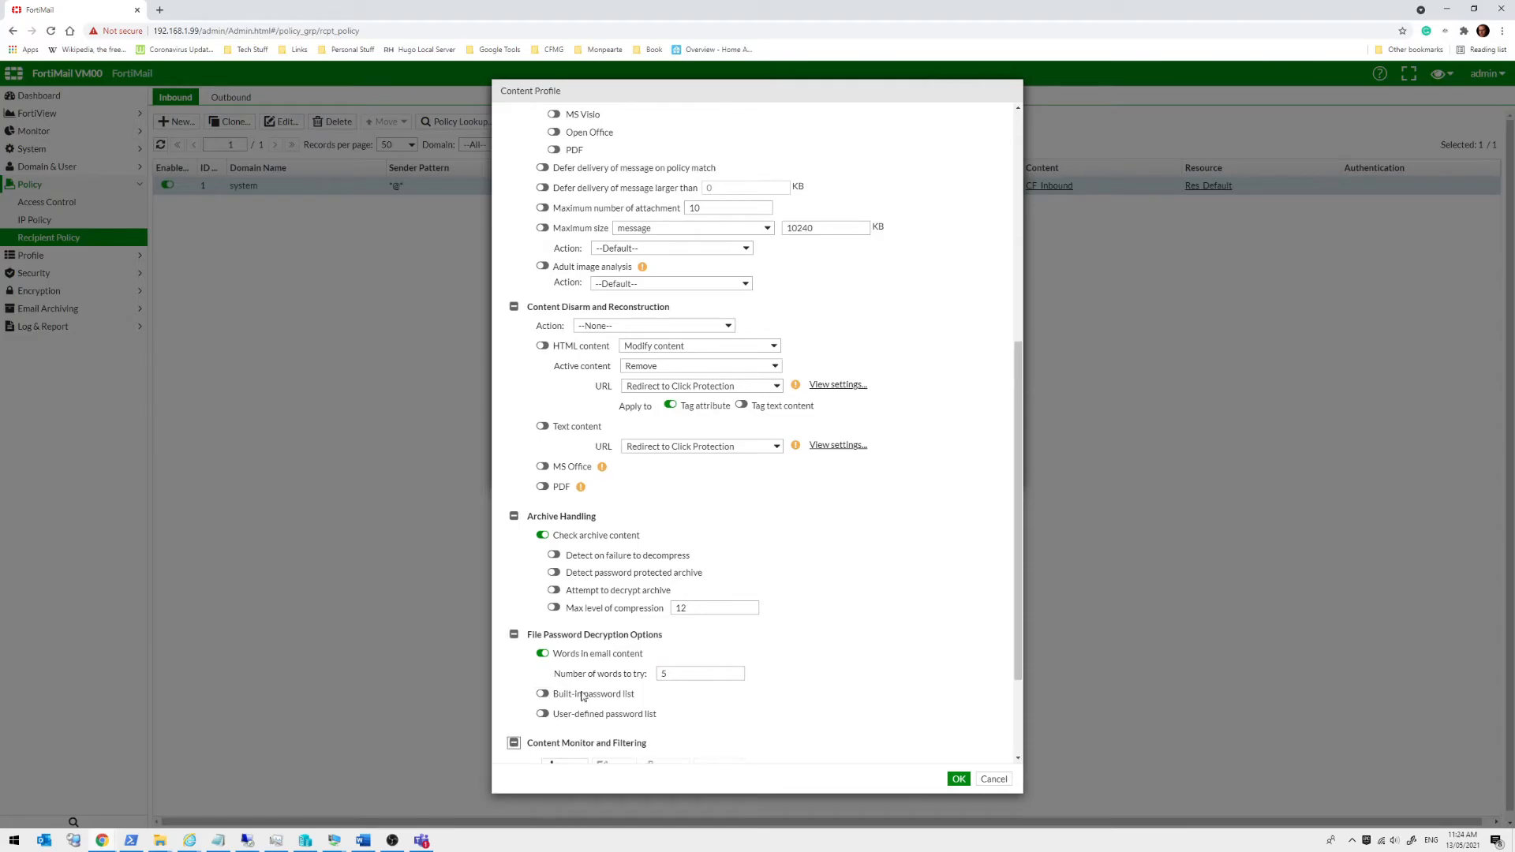
scroll(645, 642, "up", 6)
scroll(647, 643, "up", 3)
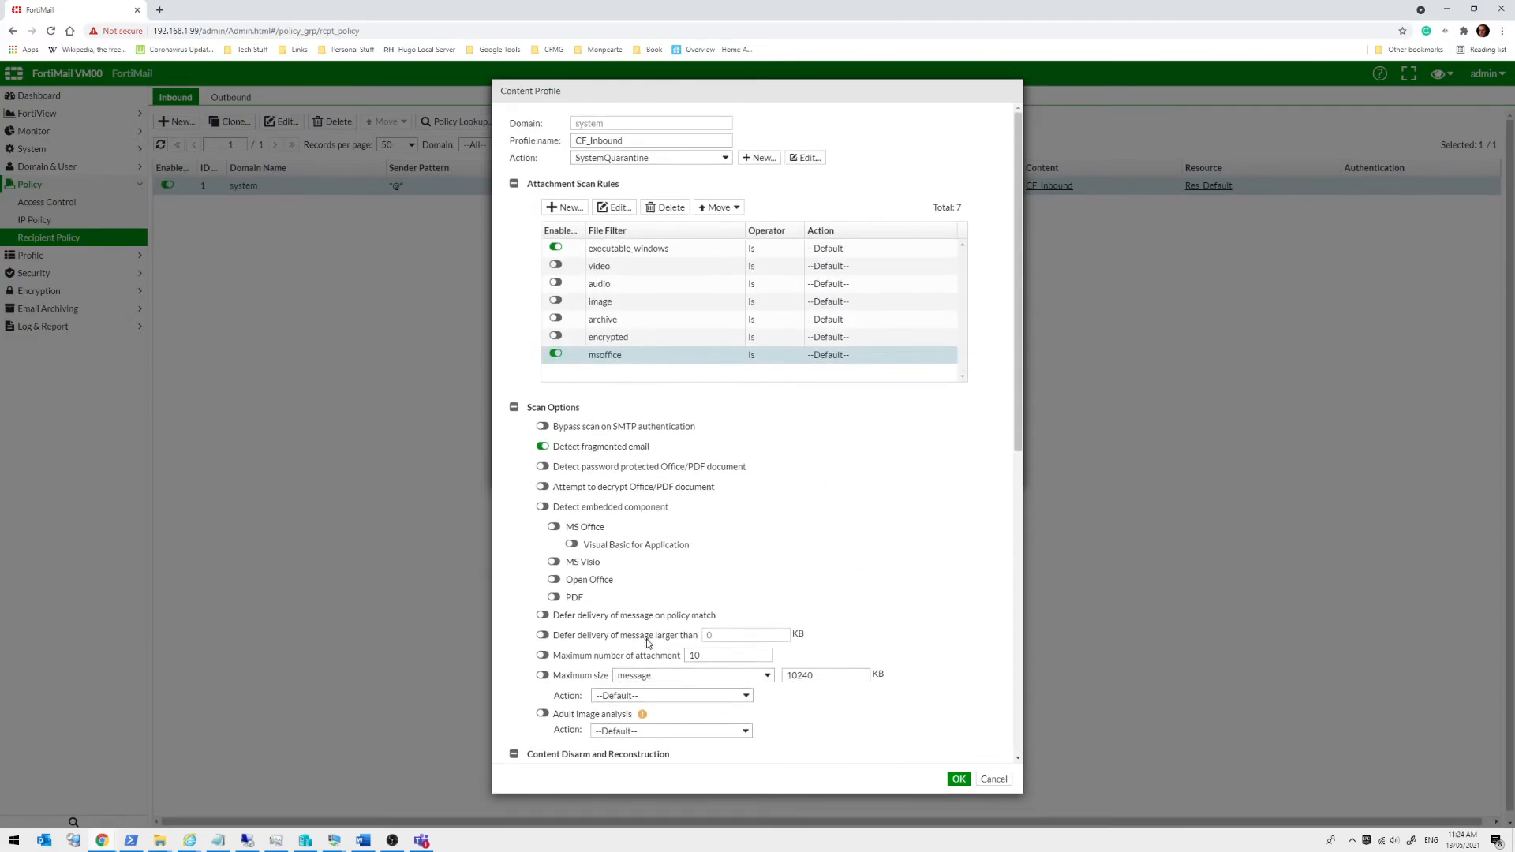
scroll(685, 568, "down", 10)
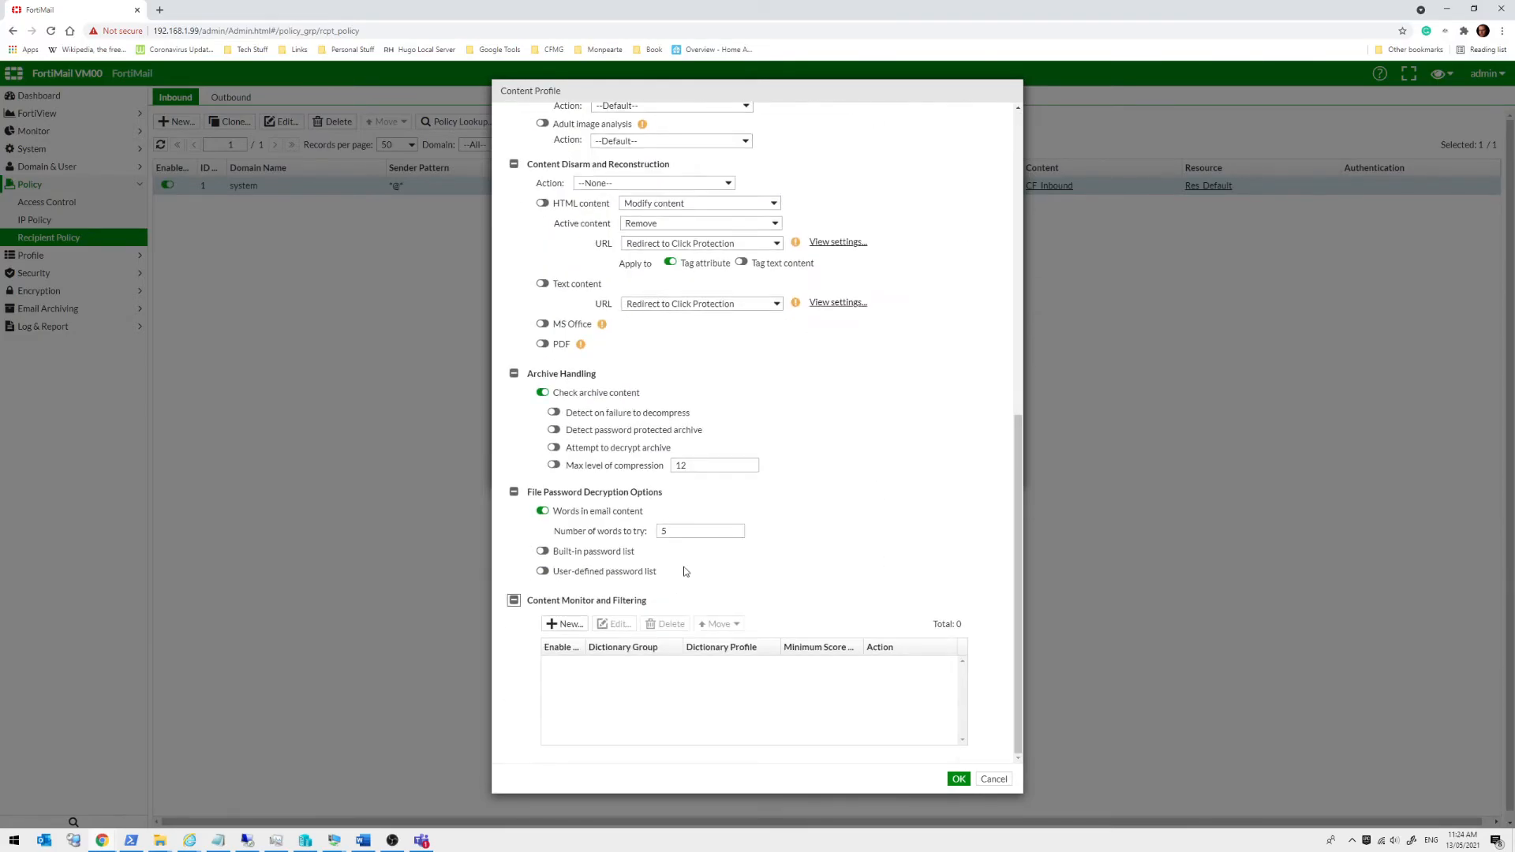
left_click(993, 779)
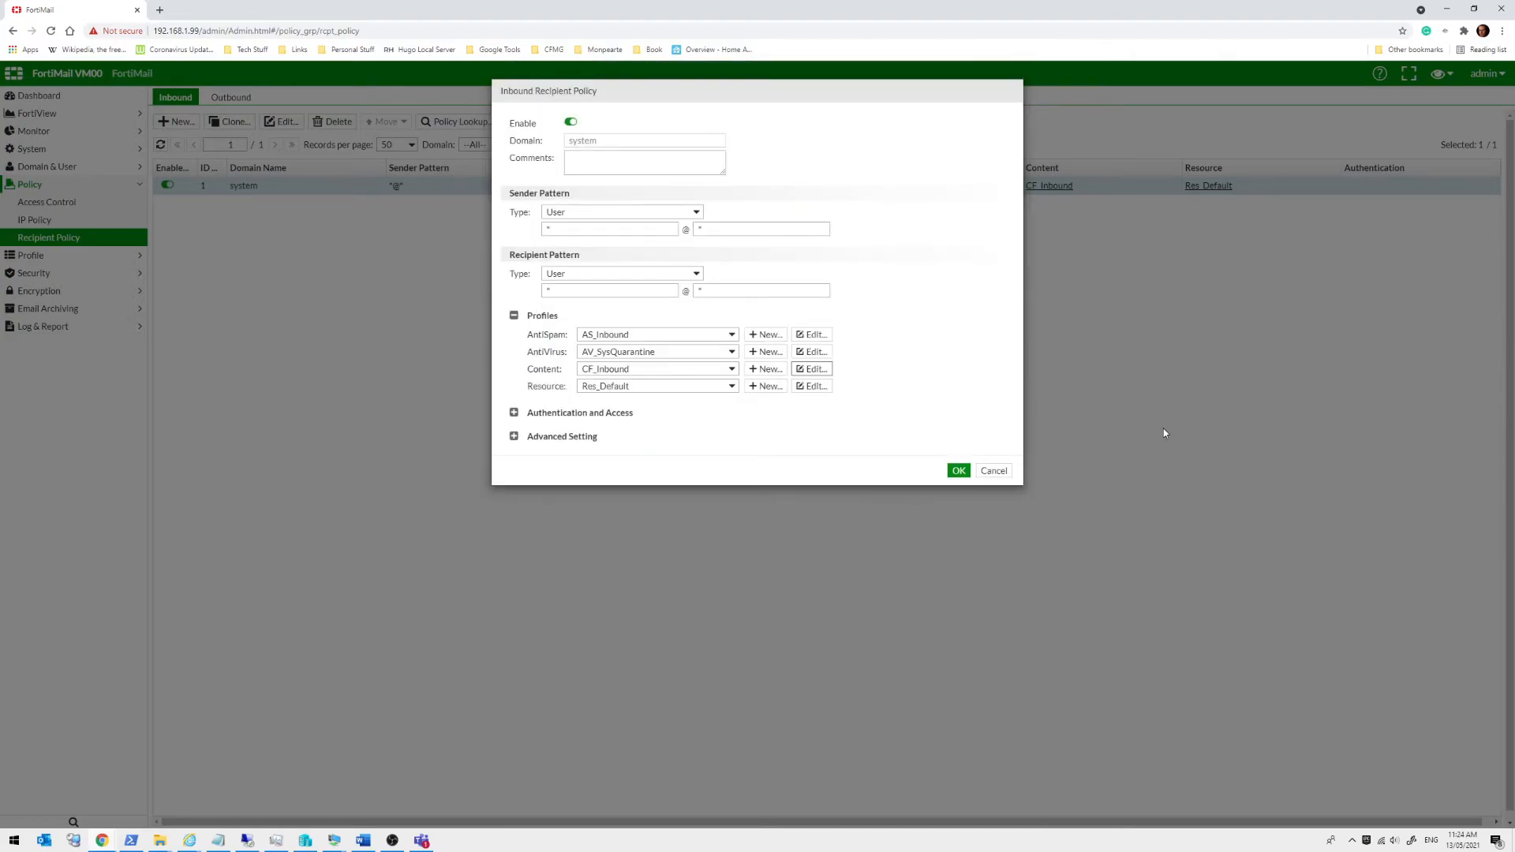
Check the policy's Advanced Setting, close it unchanged, and expand the Profile menu
left_click(517, 436)
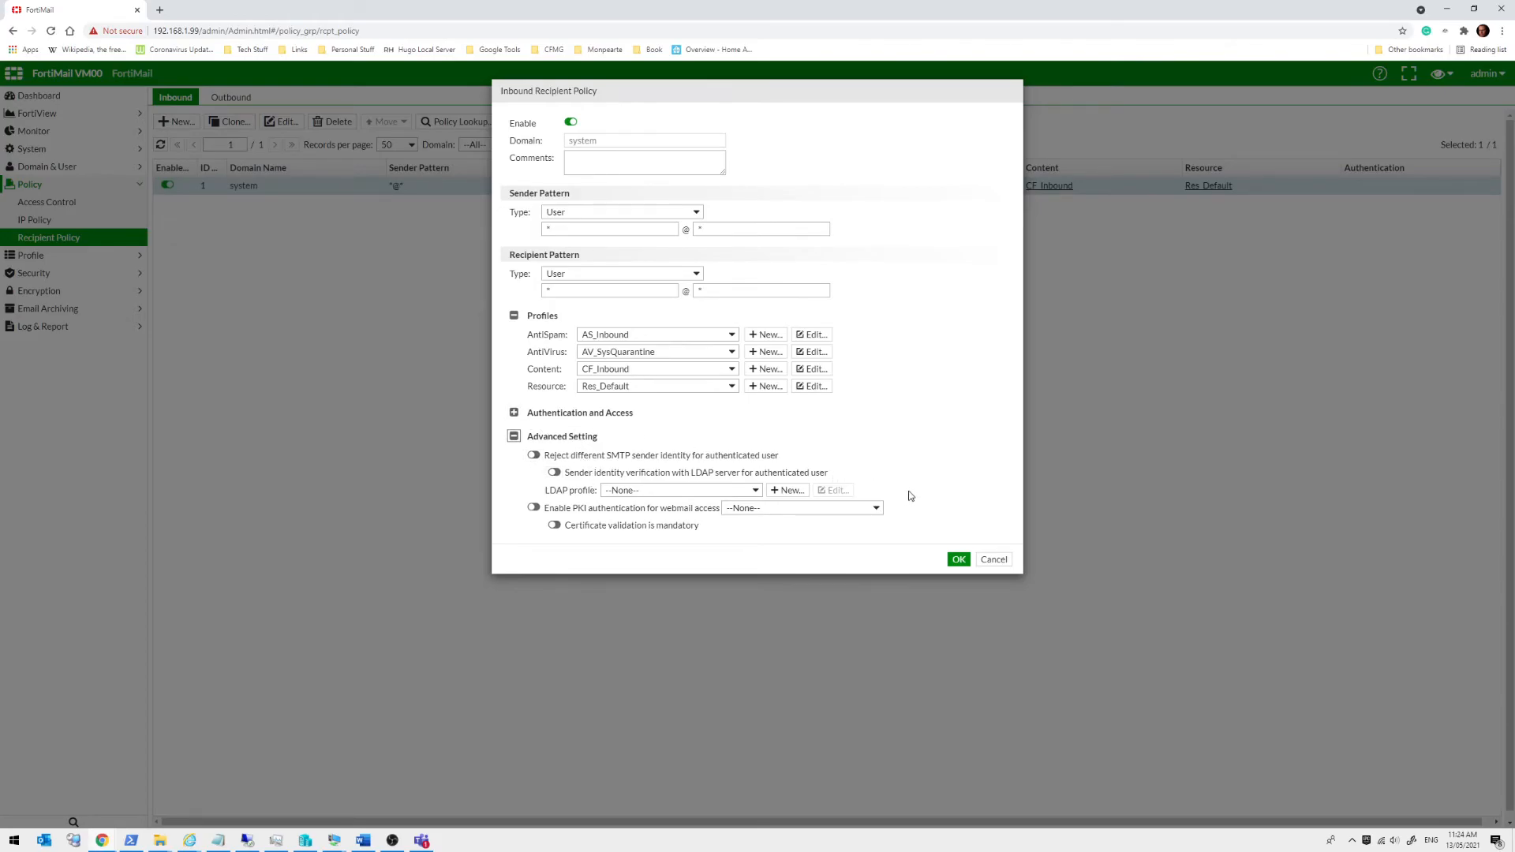
left_click(986, 560)
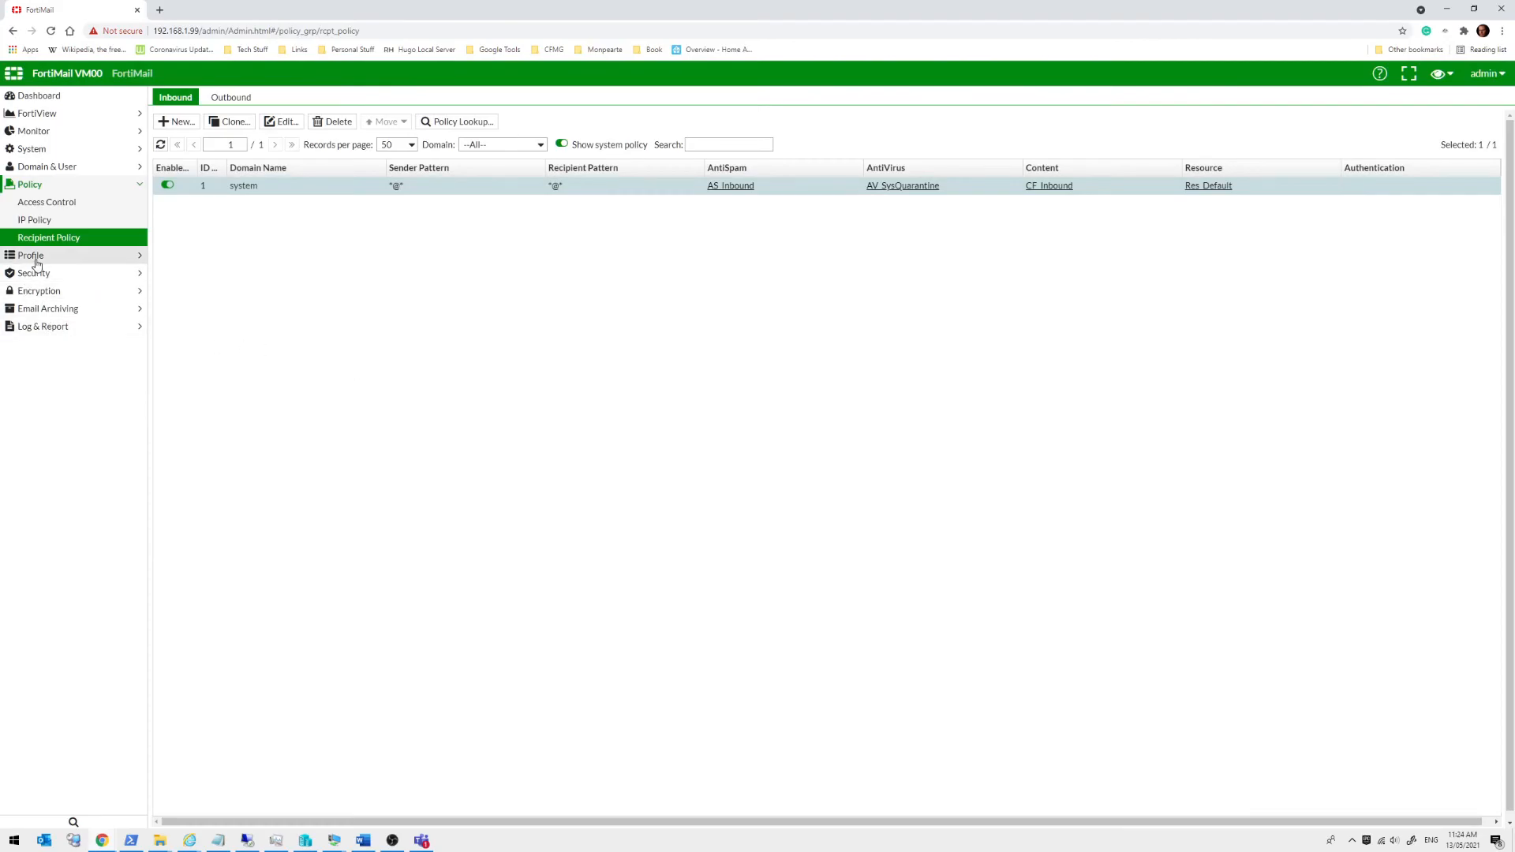
left_click(33, 256)
Open the Inbound_Session profile and expand Sender Reputation, Endpoint Reputation and Sender Validation
left_click(40, 221)
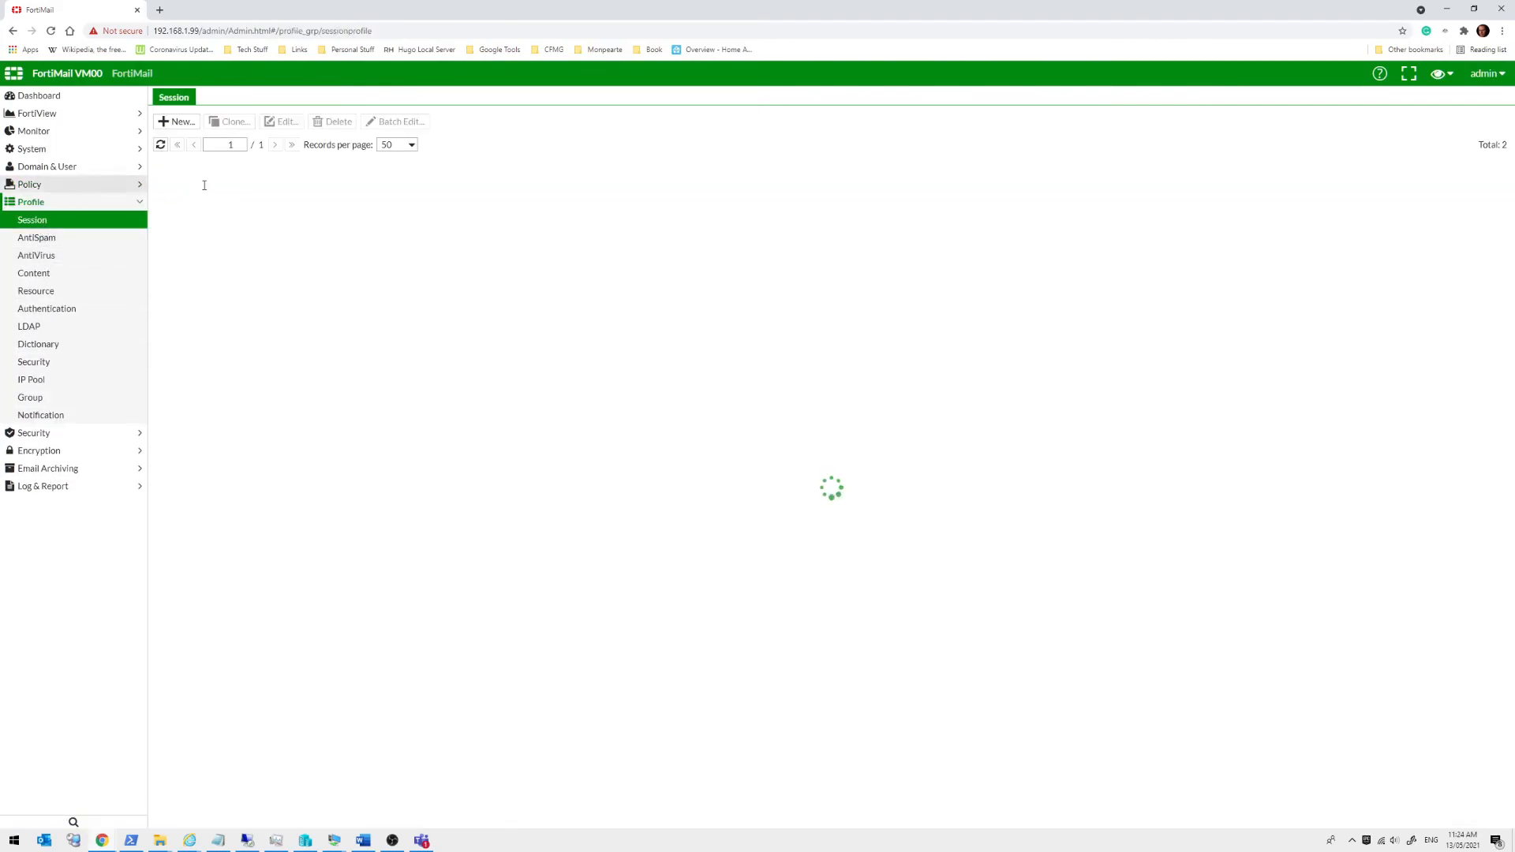
double_click(245, 184)
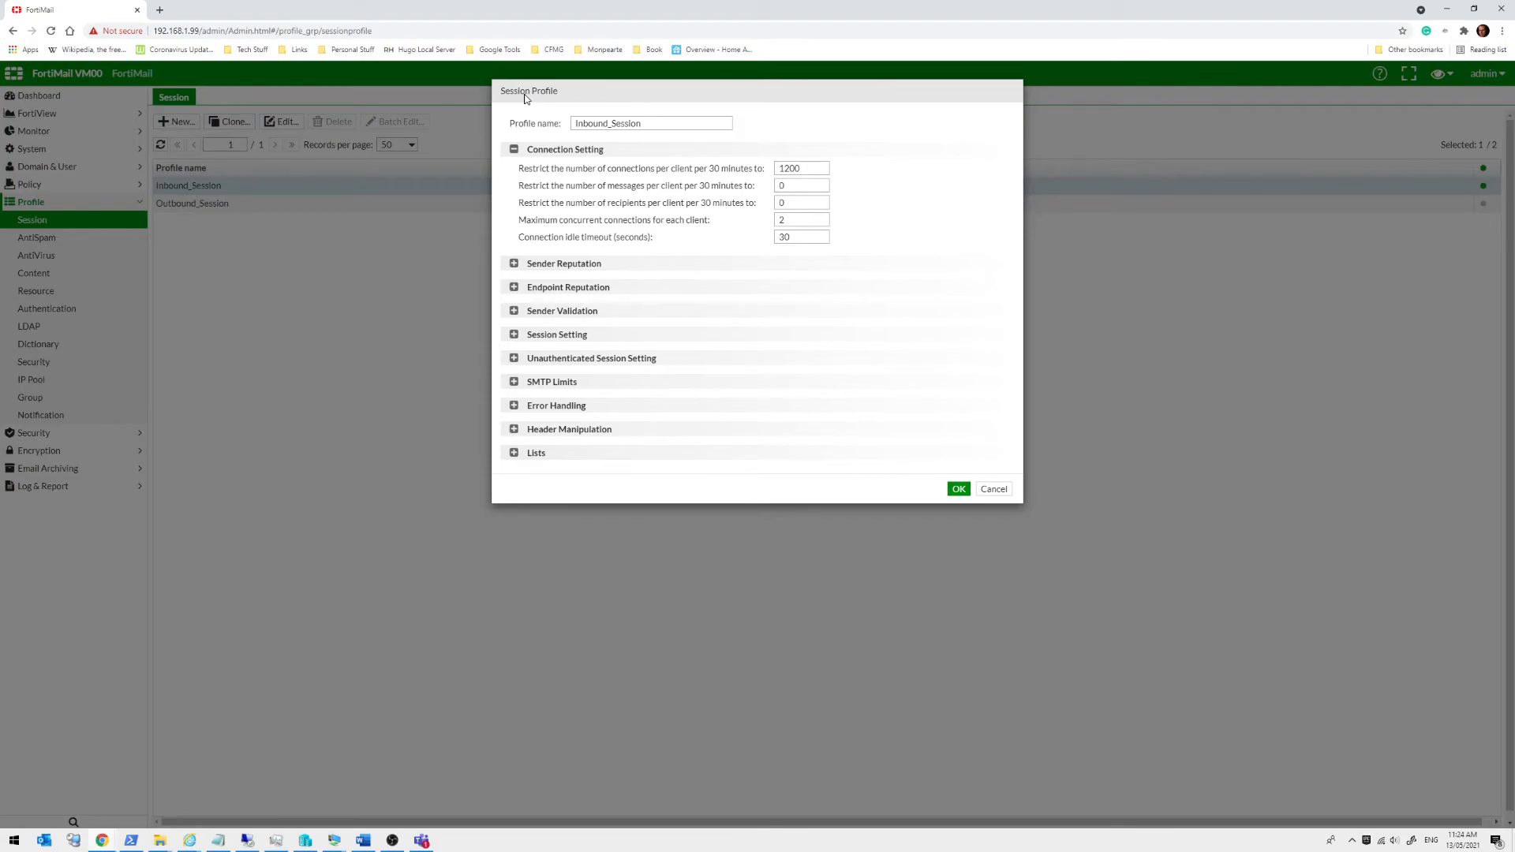
left_click(514, 264)
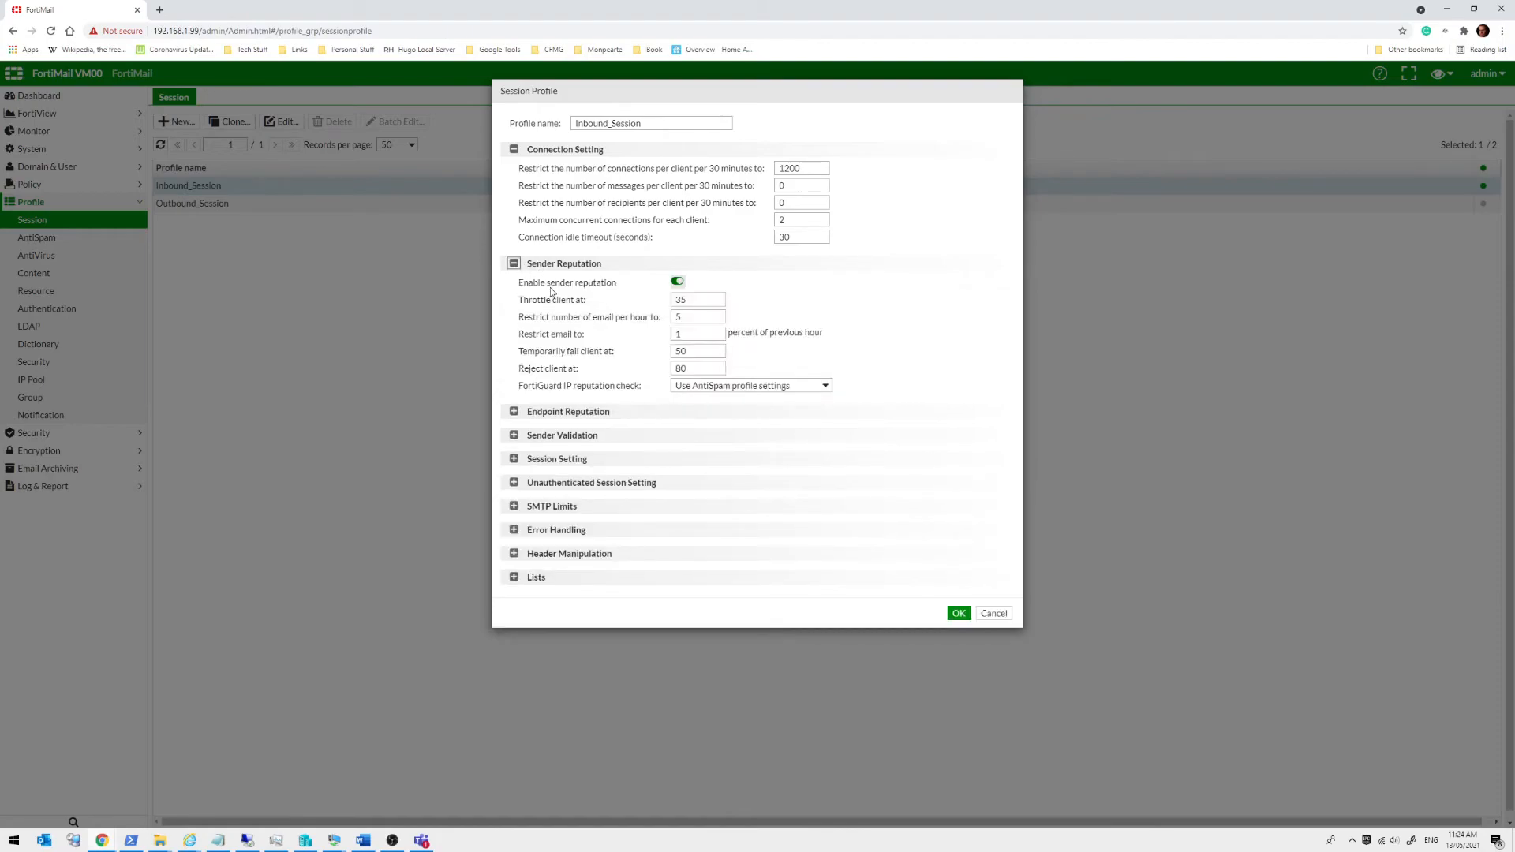
left_click(514, 411)
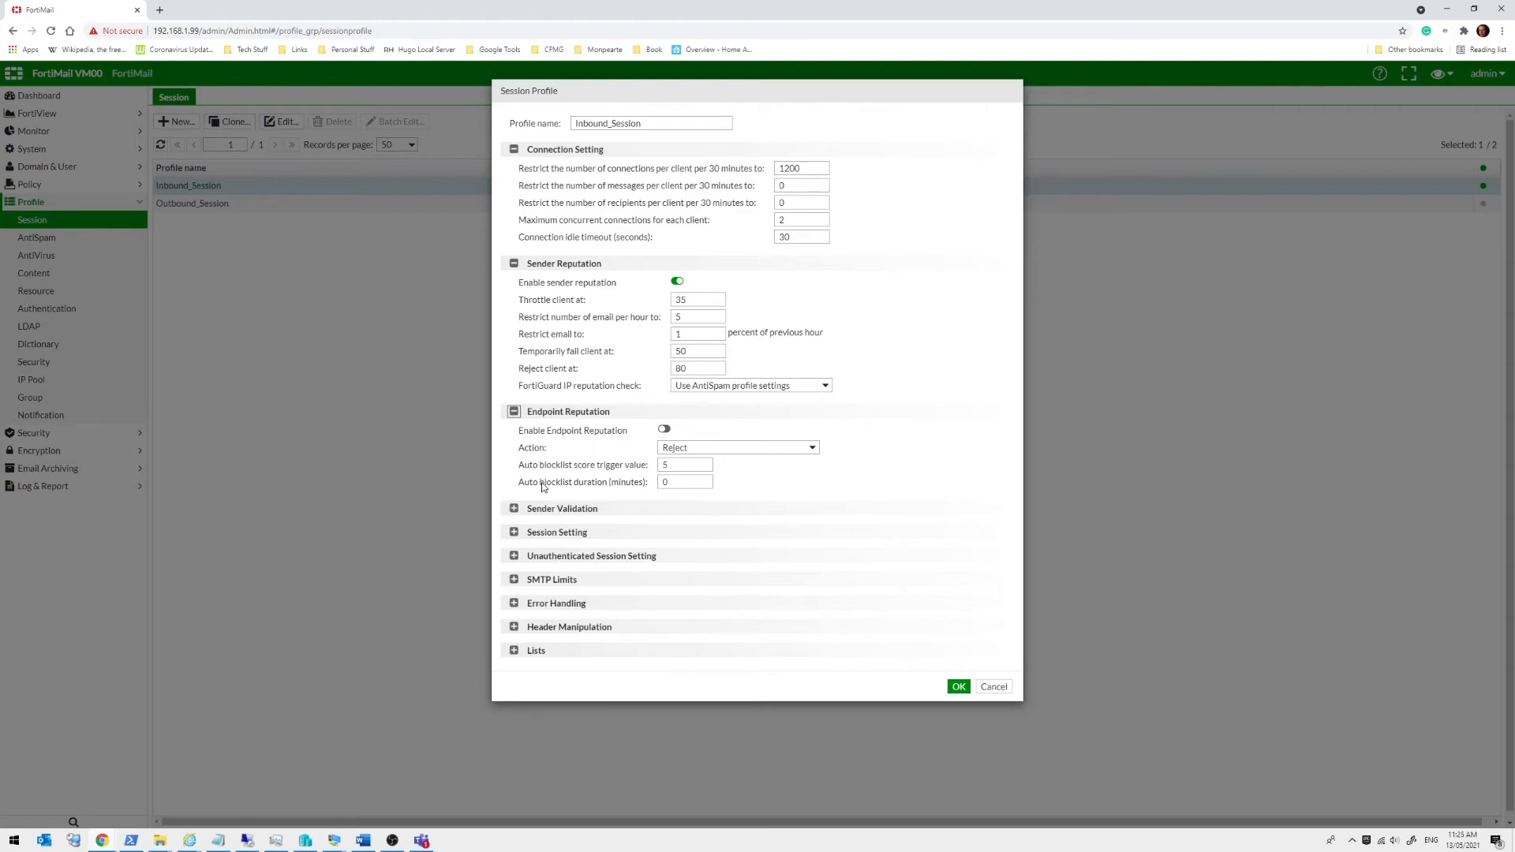
left_click(514, 510)
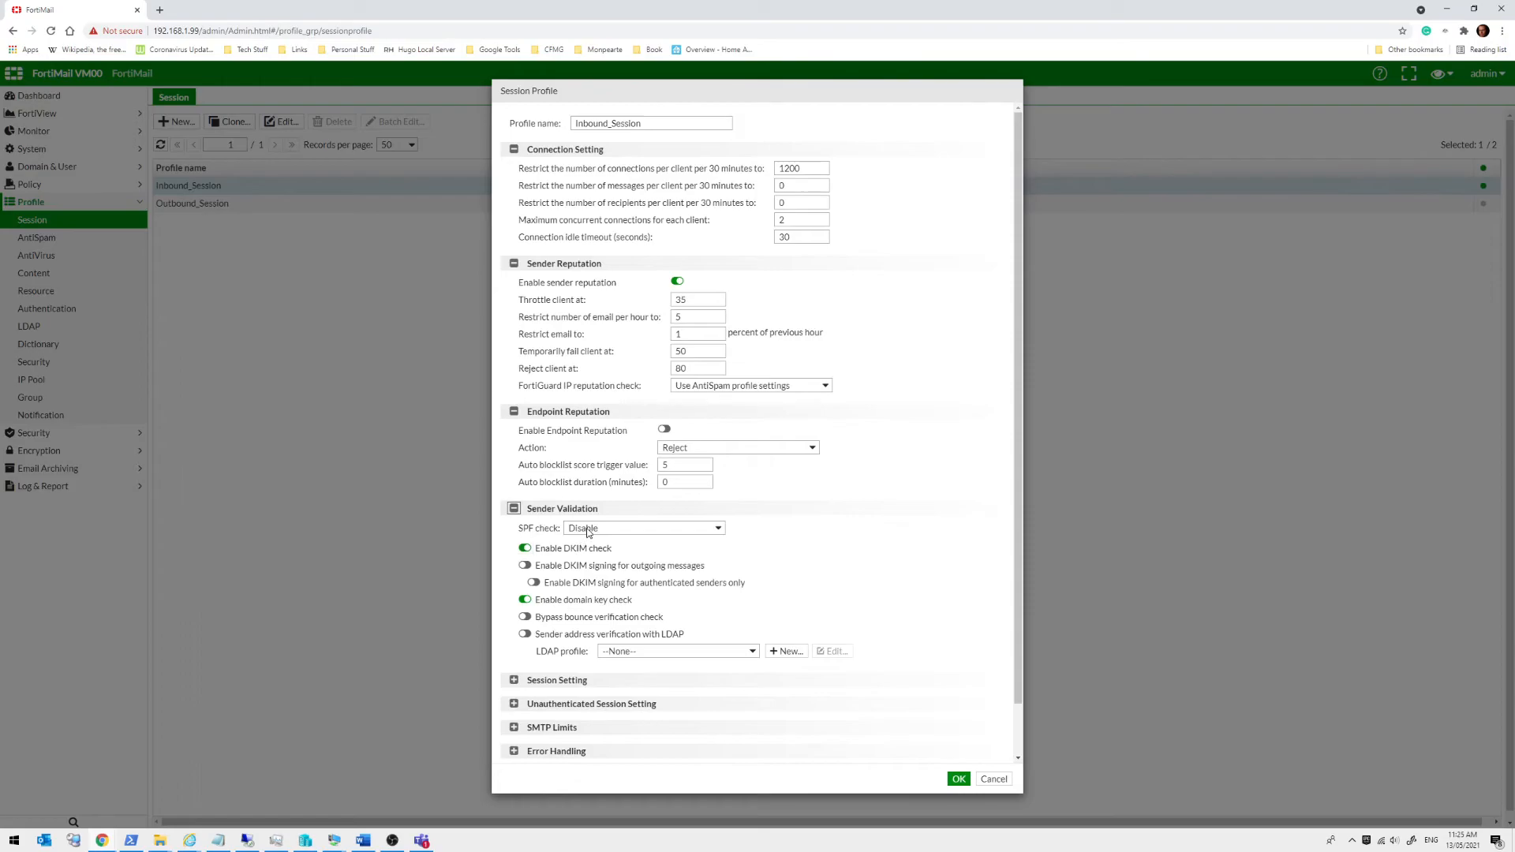
Expand Session Setting and Unauthenticated Session Setting, reviewing SMTP Limits (3 EHLO/HELOs, 10 emails, 500 recipients)
scroll(903, 542, "down", 1)
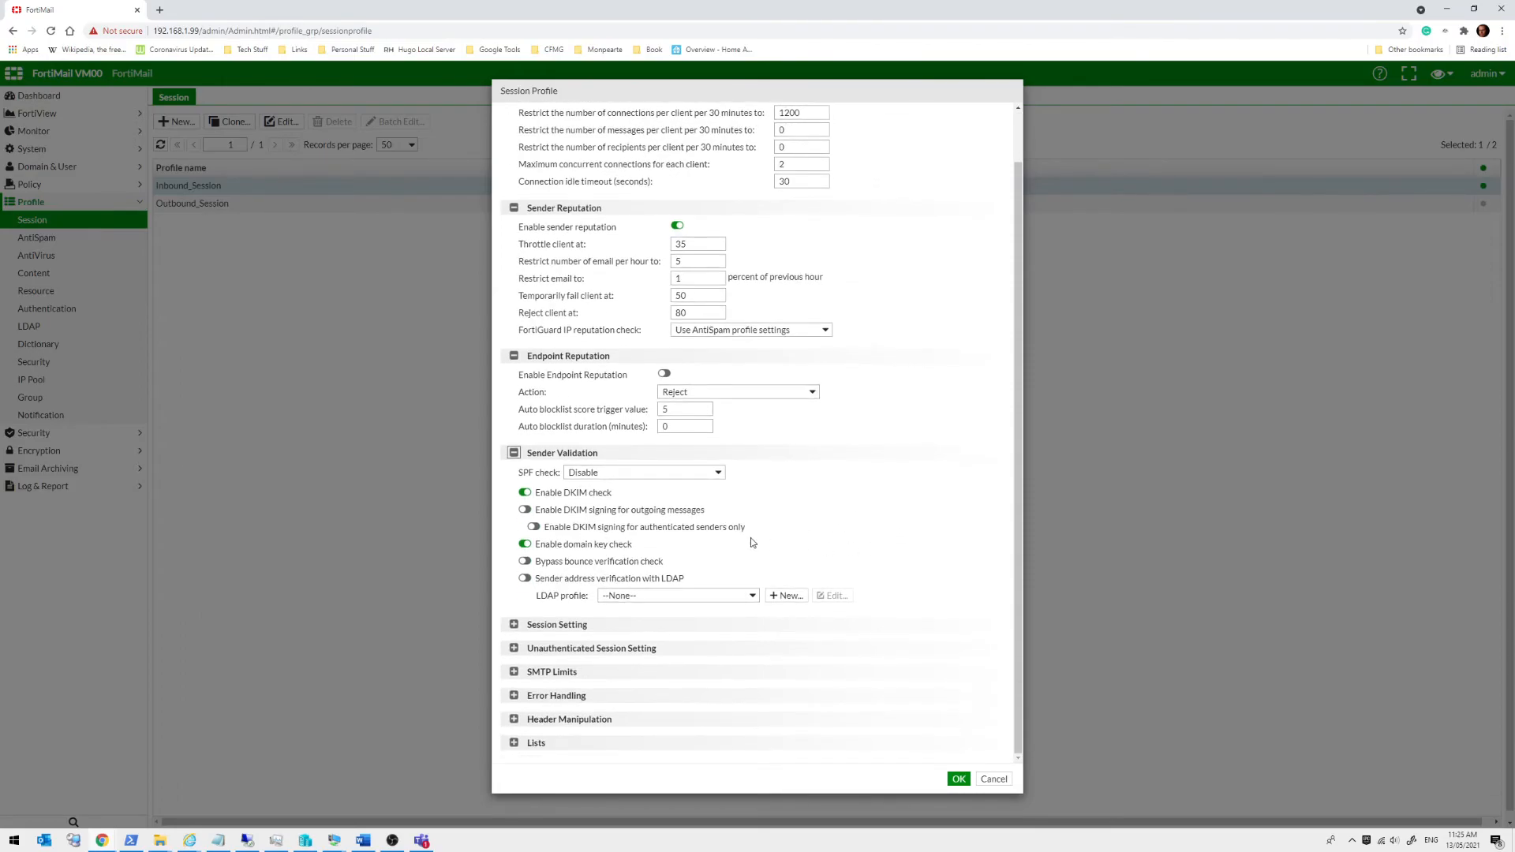
left_click(513, 625)
scroll(756, 424, "down", 1)
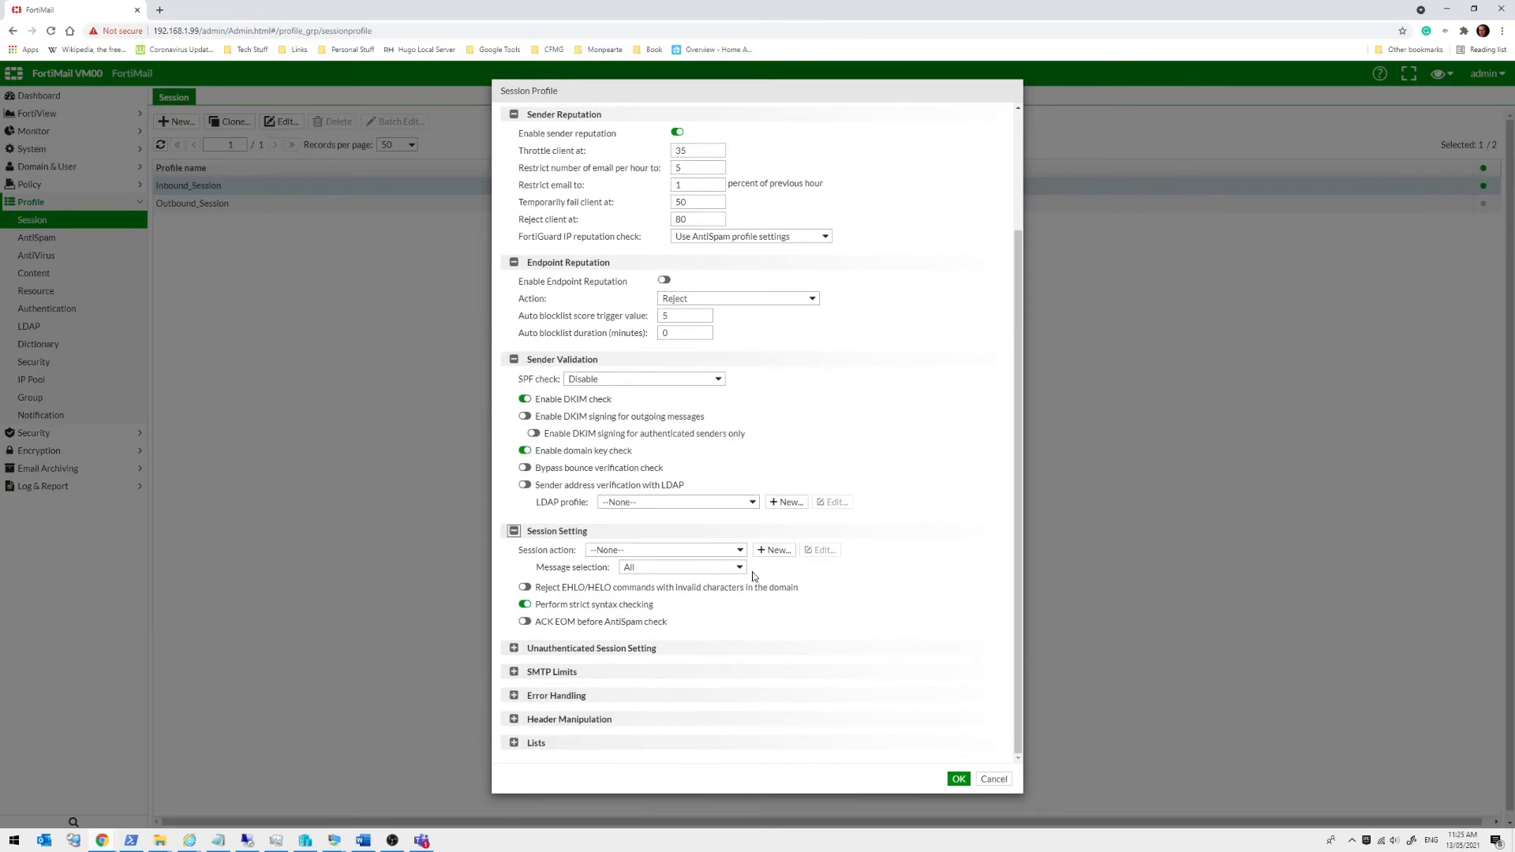
left_click(514, 648)
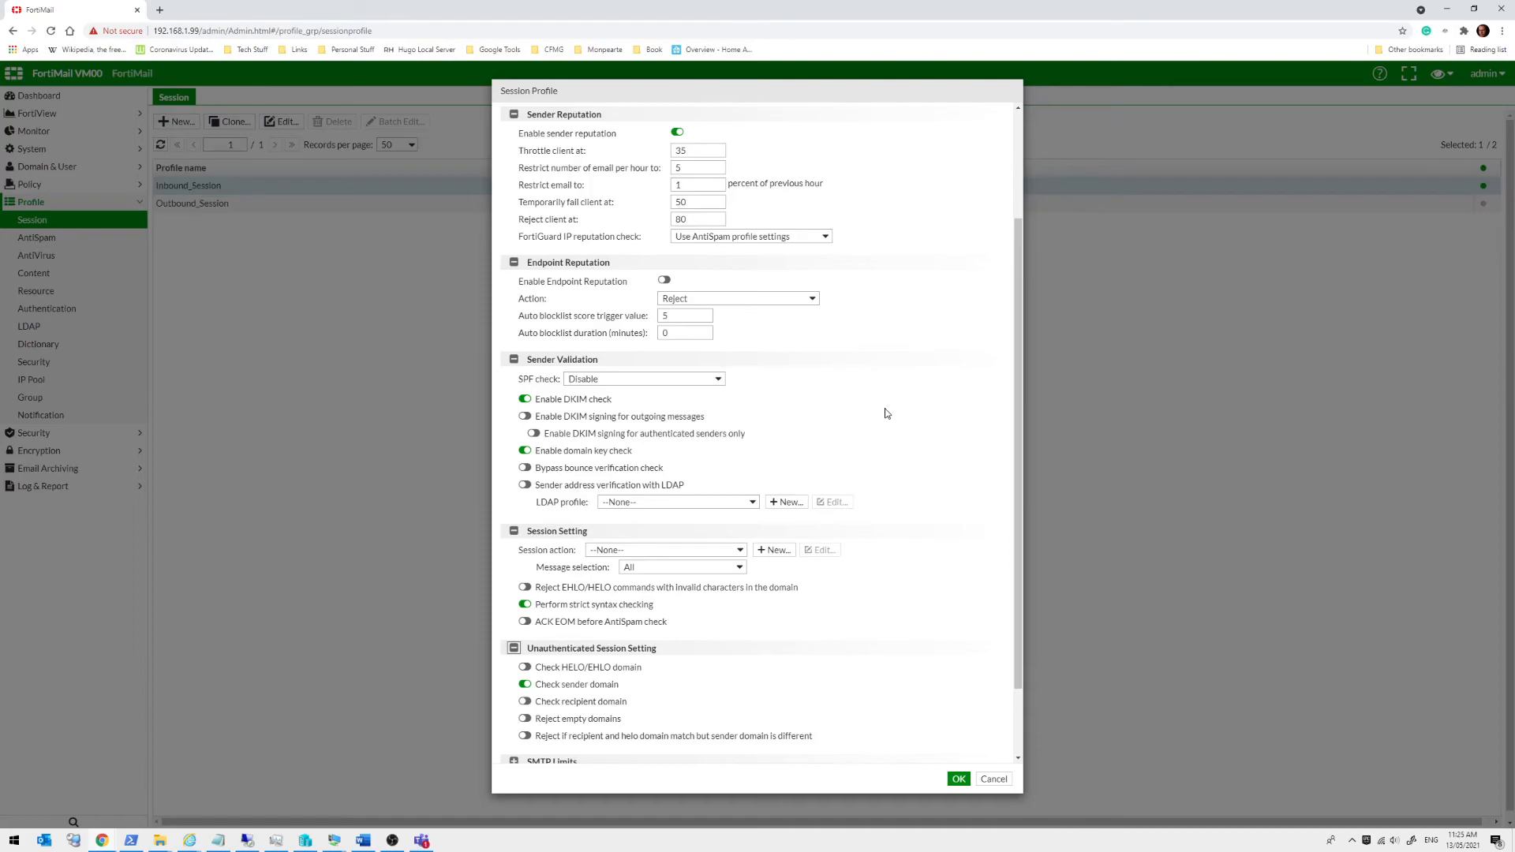
scroll(886, 411, "down", 2)
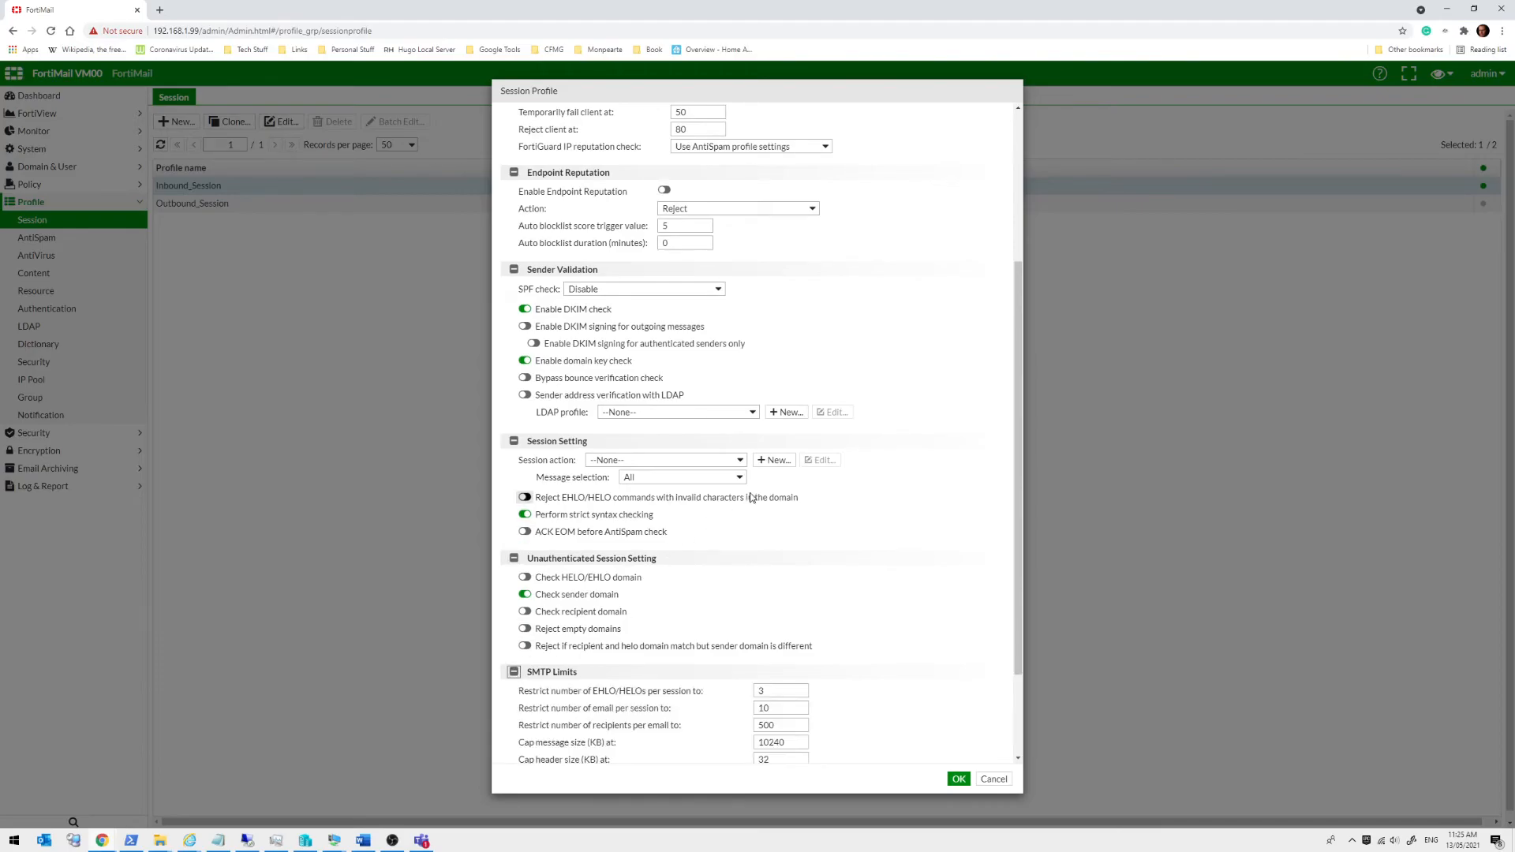
scroll(777, 410, "down", 2)
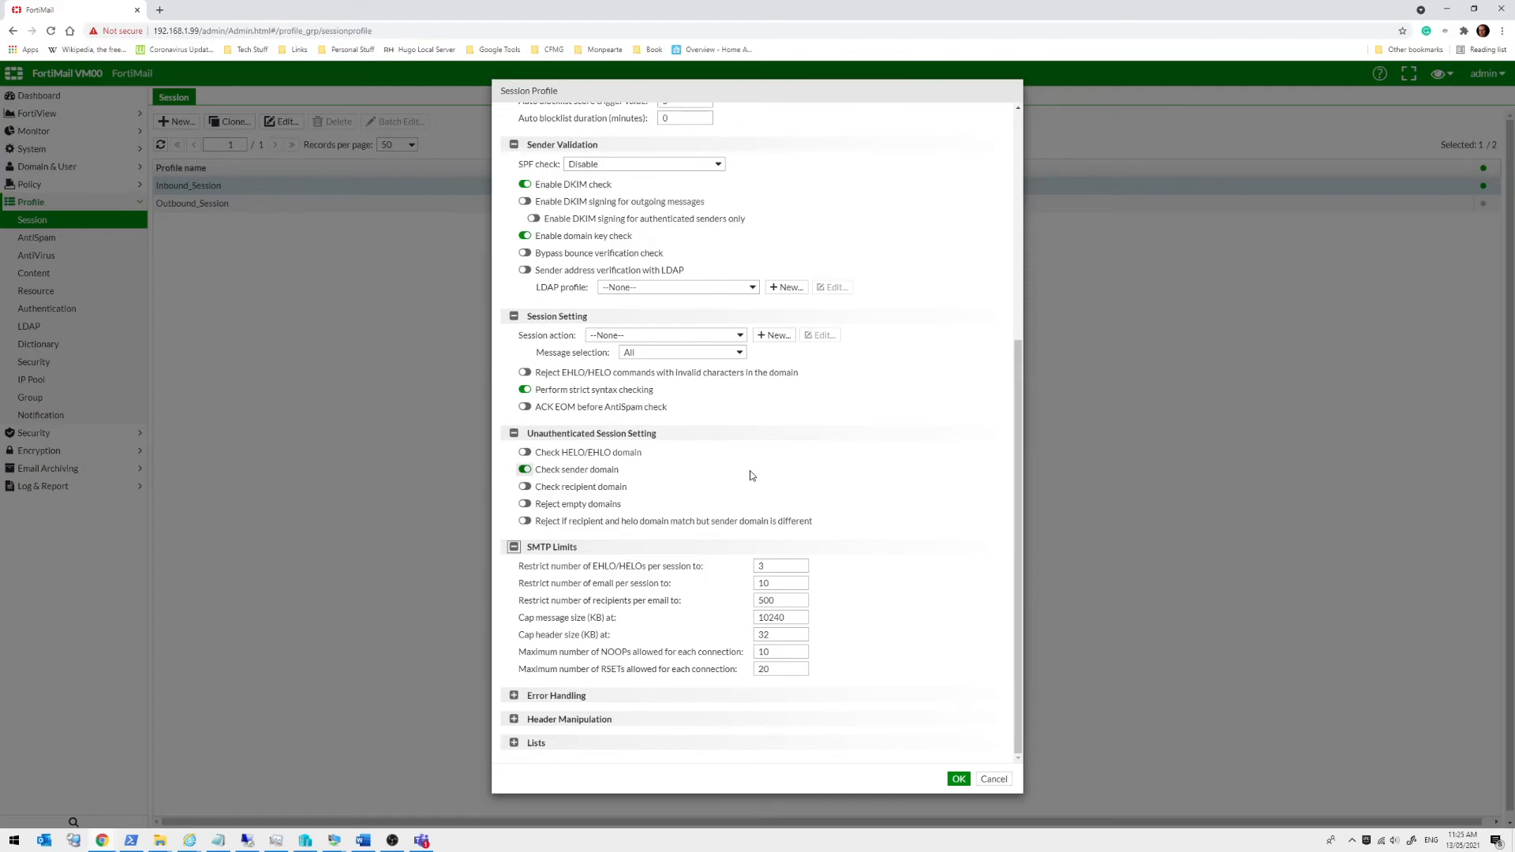
Expand Error Handling (3 errors per connection) and Header Manipulation, then open the Remove Headers list
left_click(515, 696)
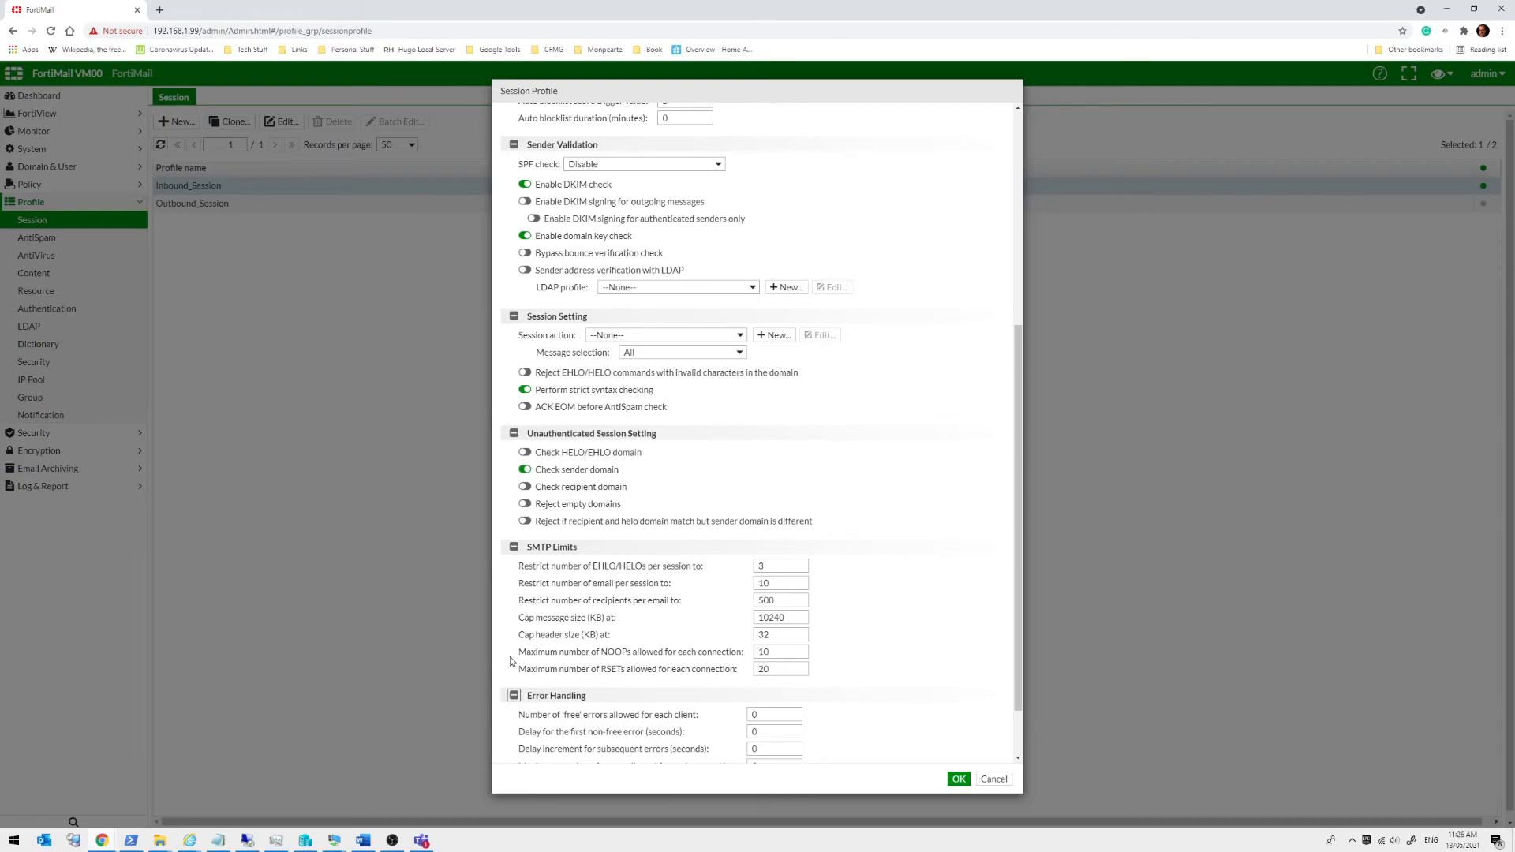
scroll(513, 490, "up", 5)
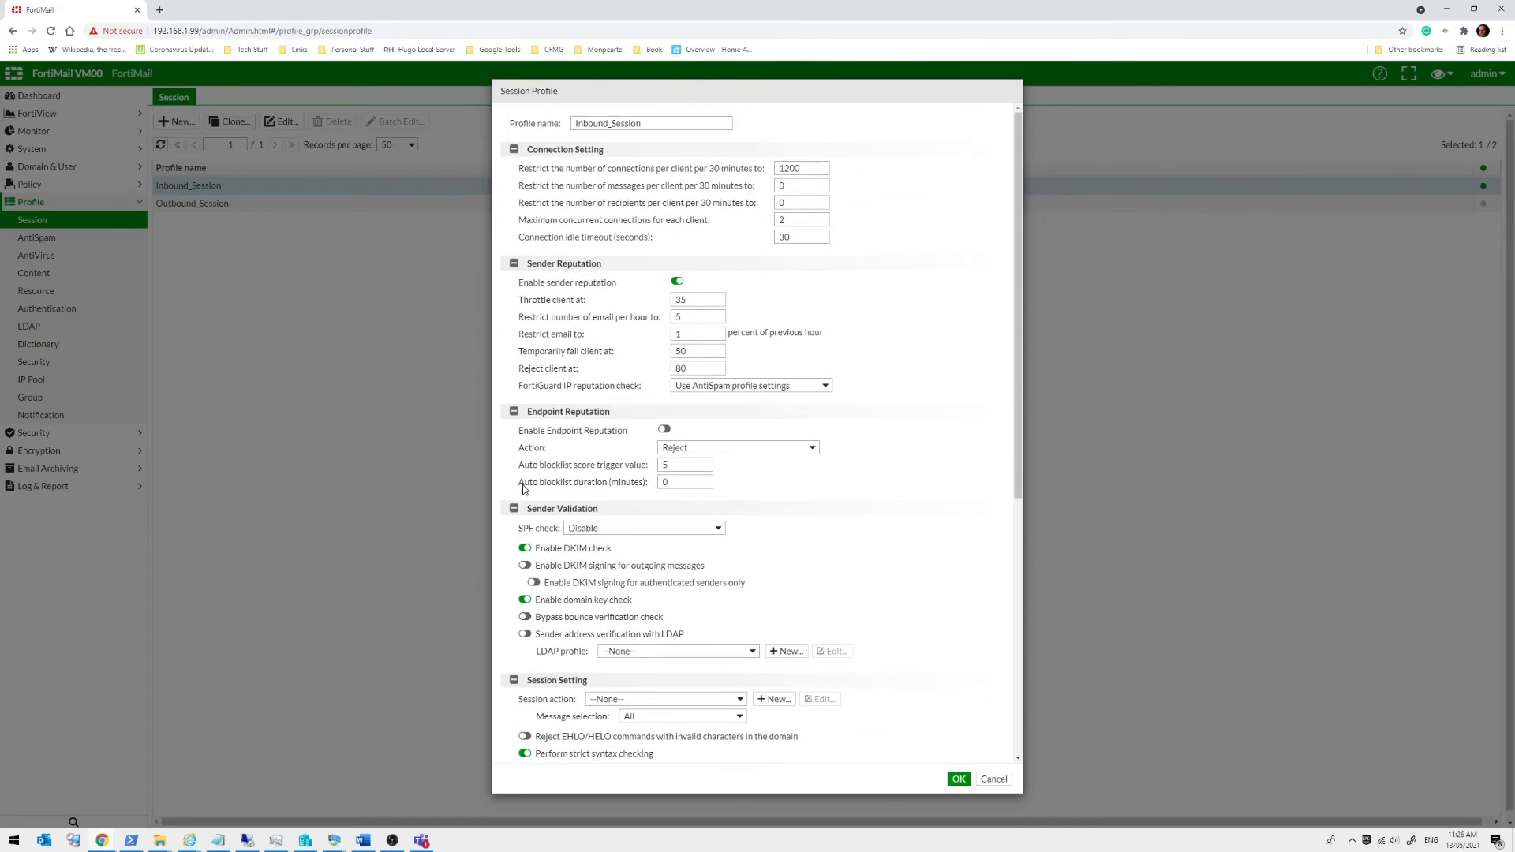
scroll(523, 489, "down", 5)
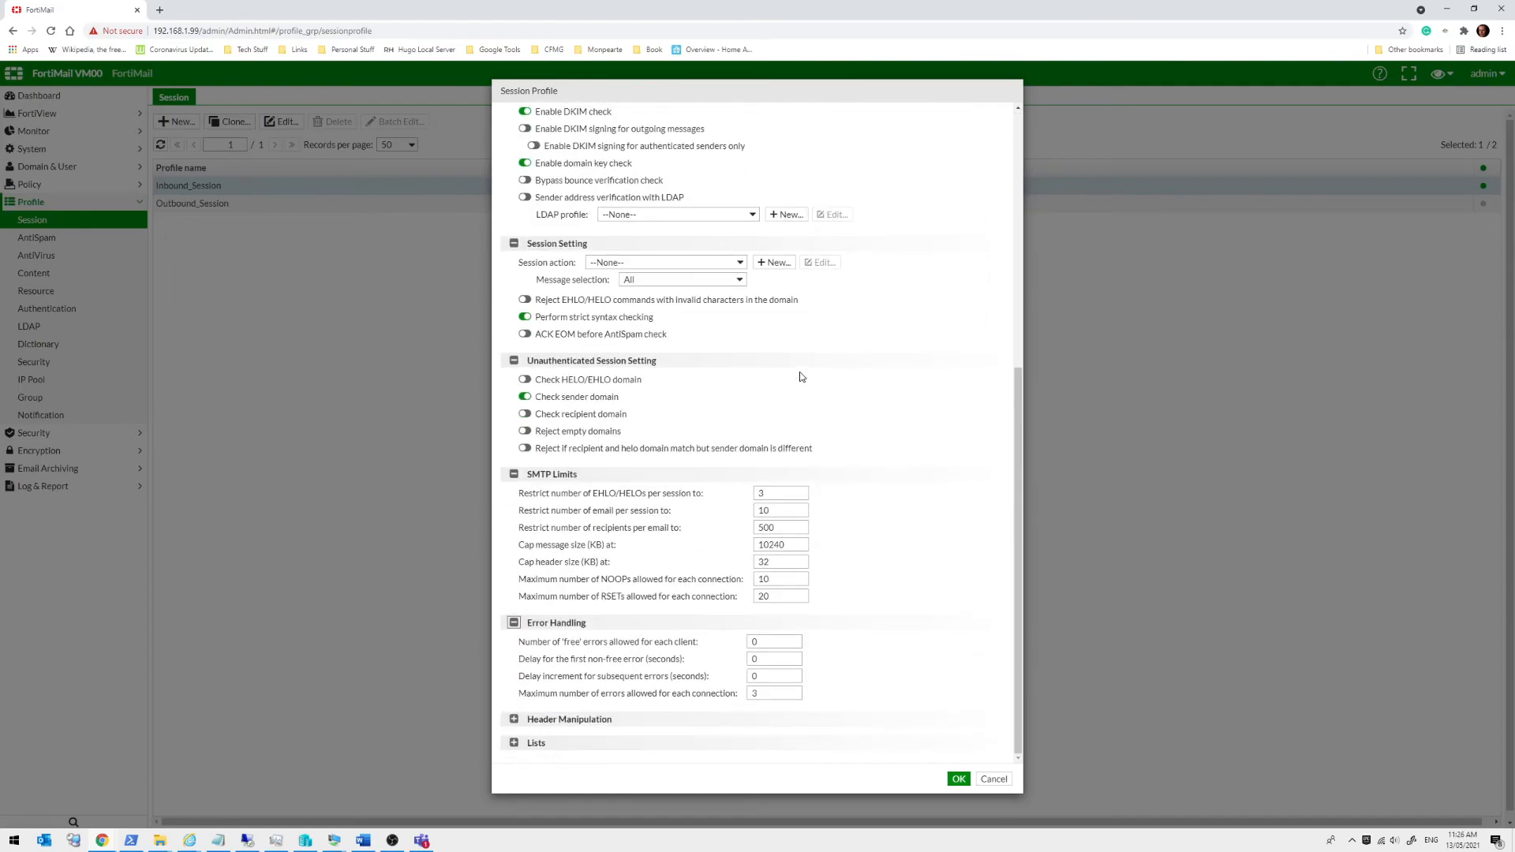
left_click(513, 719)
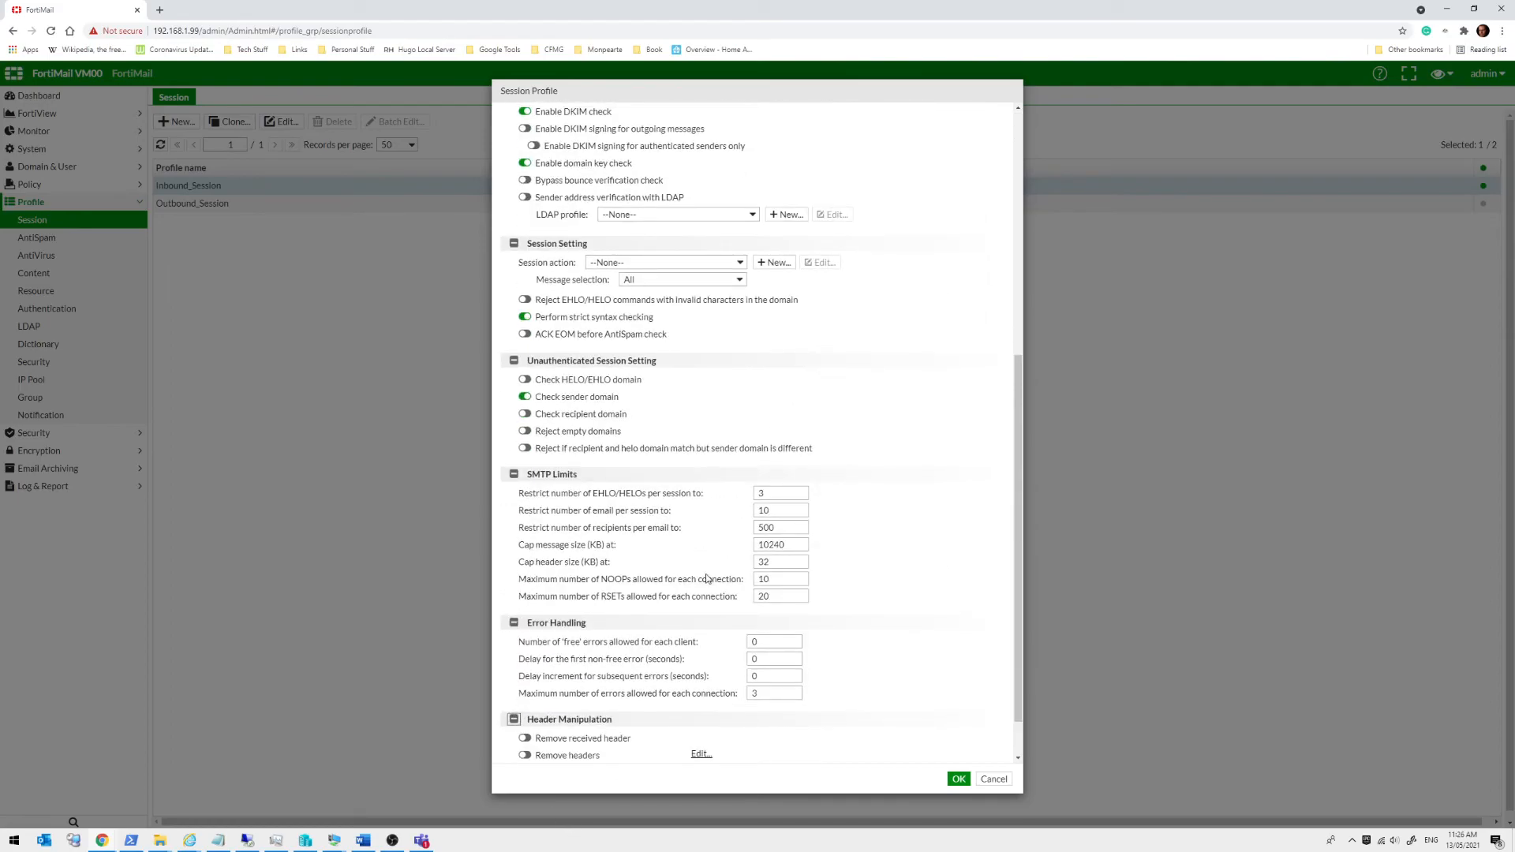
scroll(792, 517, "down", 1)
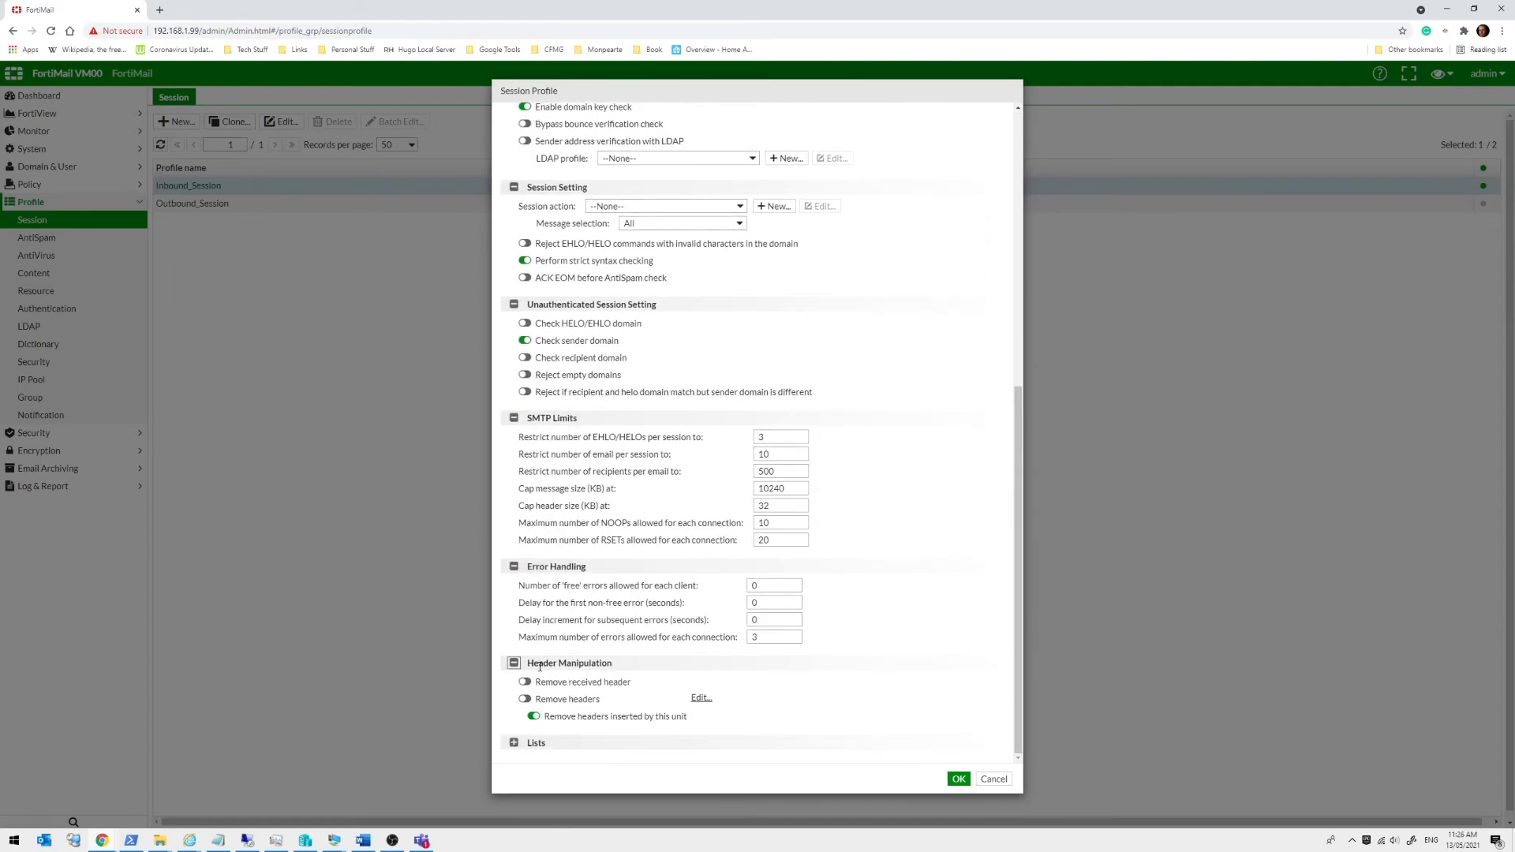
left_click(701, 697)
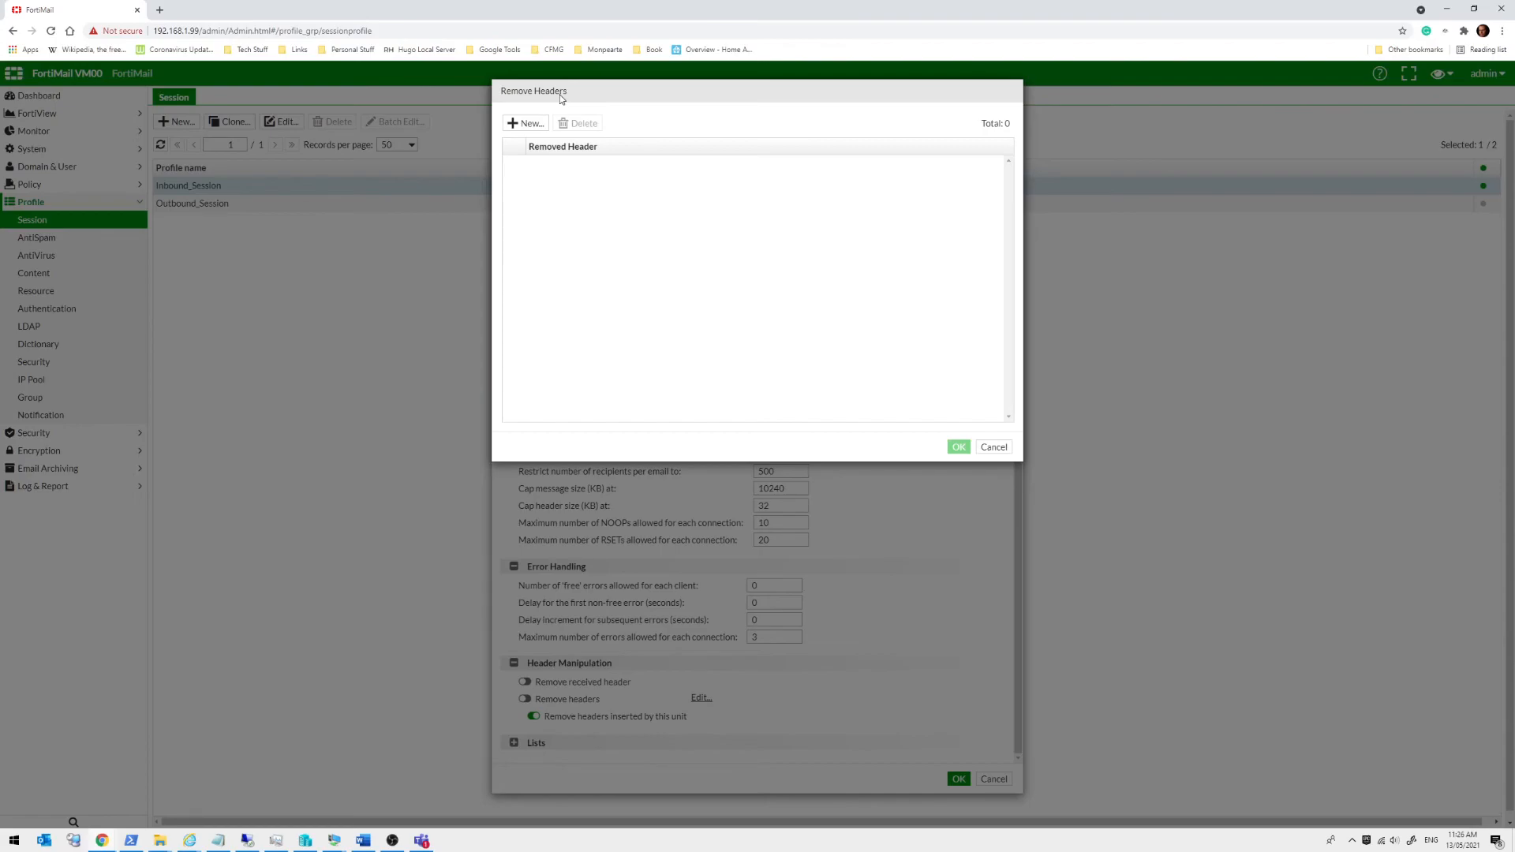
Close Remove Headers unchanged, expand Lists, and open the empty Sender Safelist Addresses list
left_click(992, 446)
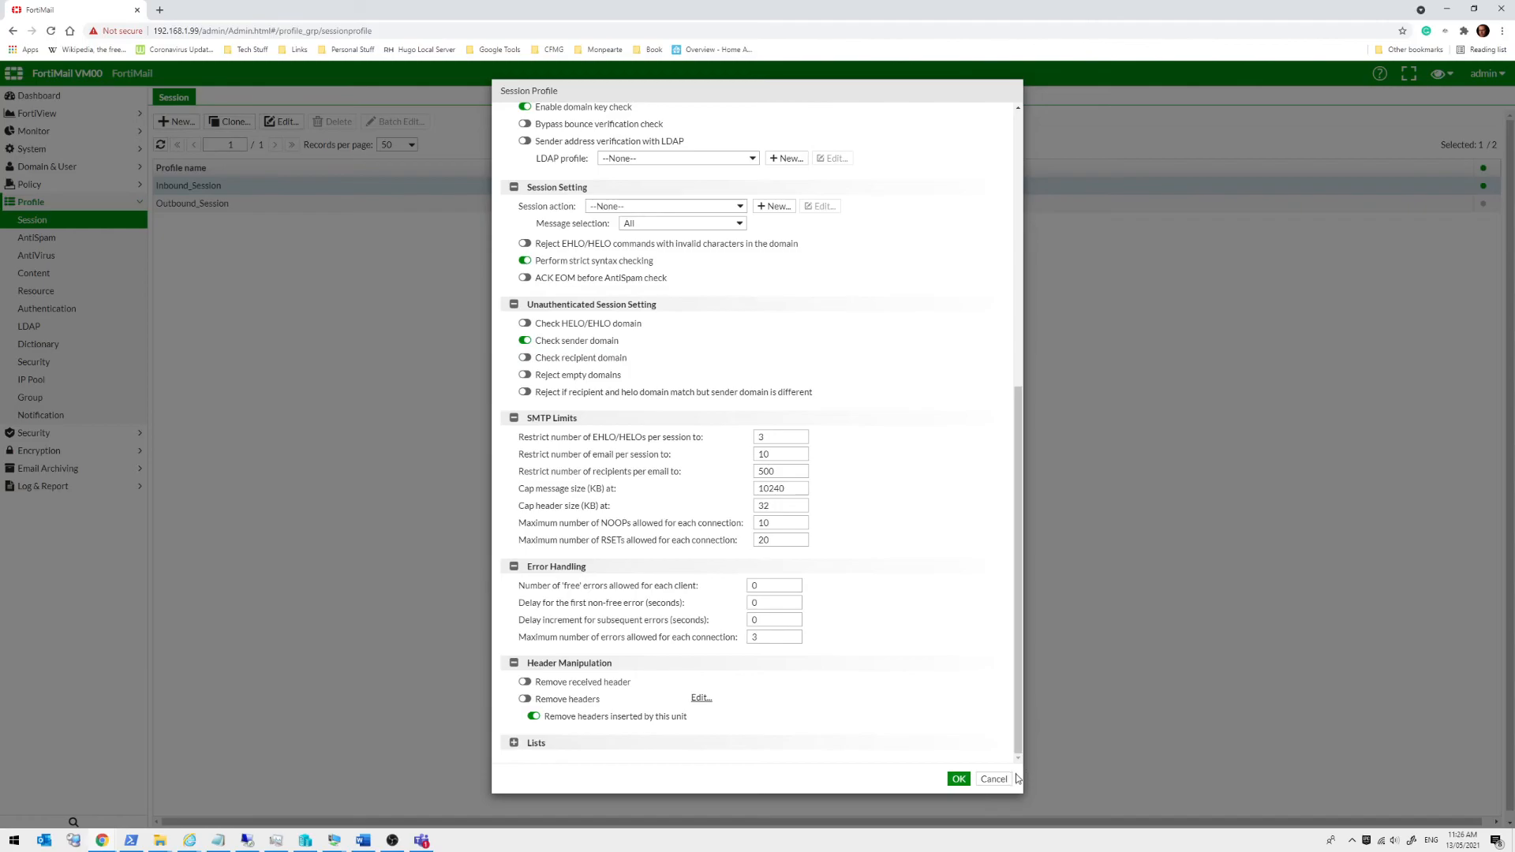
left_click(513, 742)
scroll(862, 590, "down", 1)
scroll(862, 591, "down", 1)
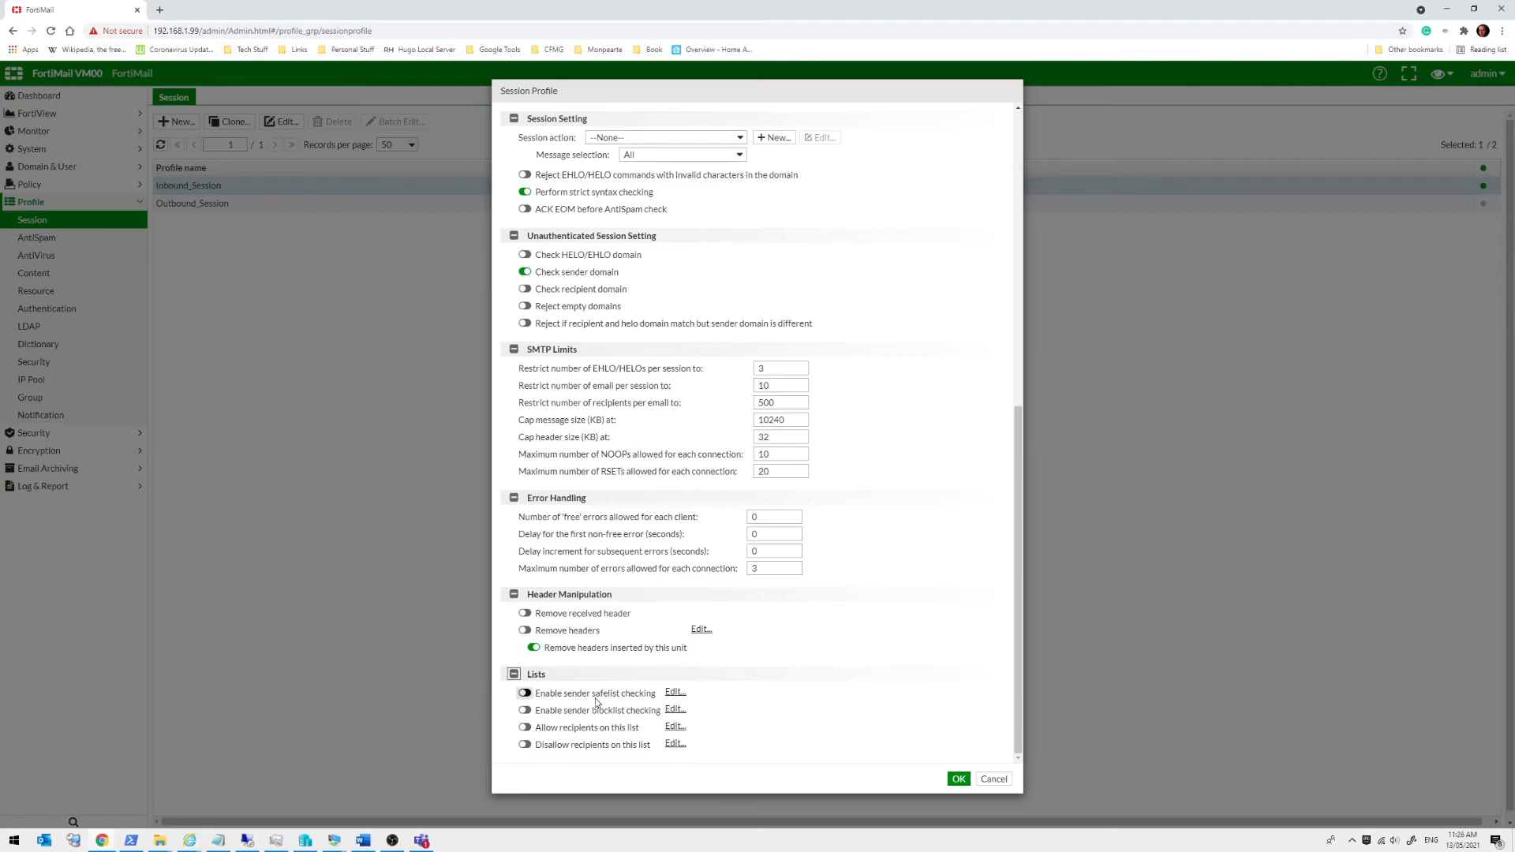
left_click(675, 693)
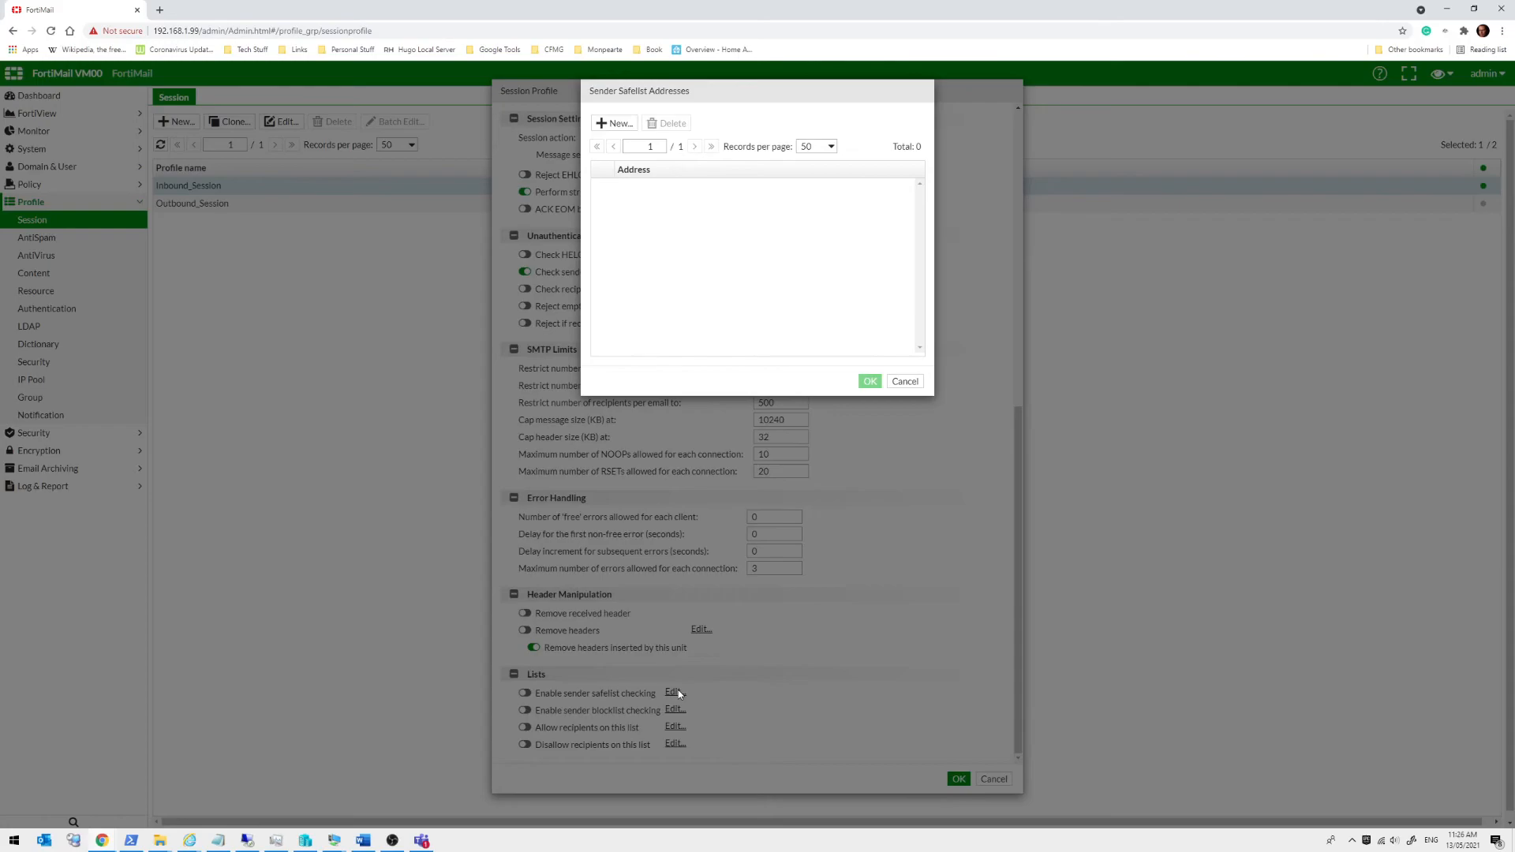
Add a sender e-mail address as a new safelist entry and confirm the list with OK
left_click(619, 124)
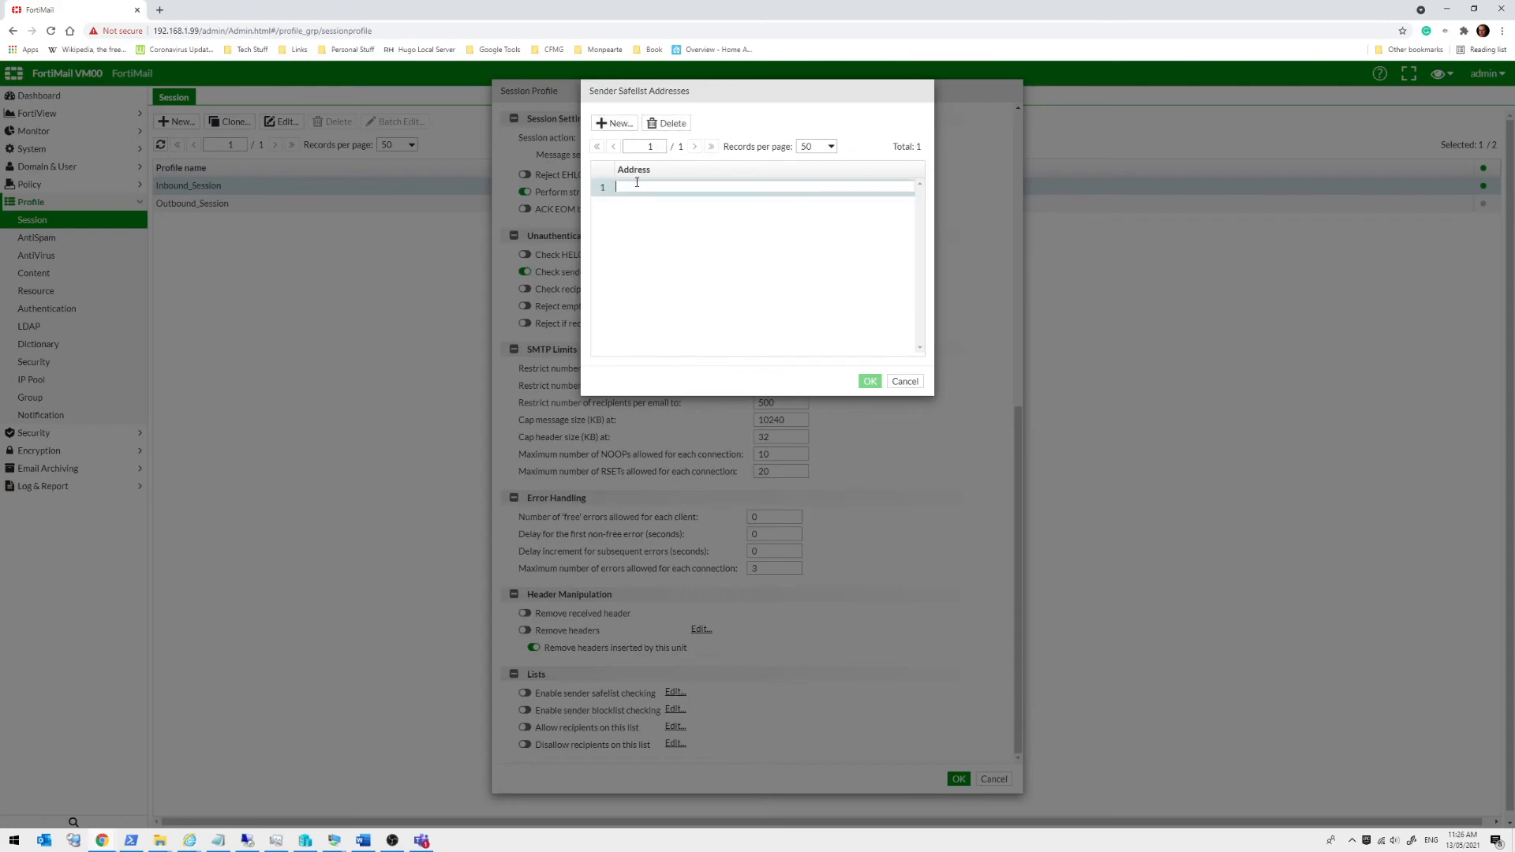
type("rob@exmaple.com")
key("Return")
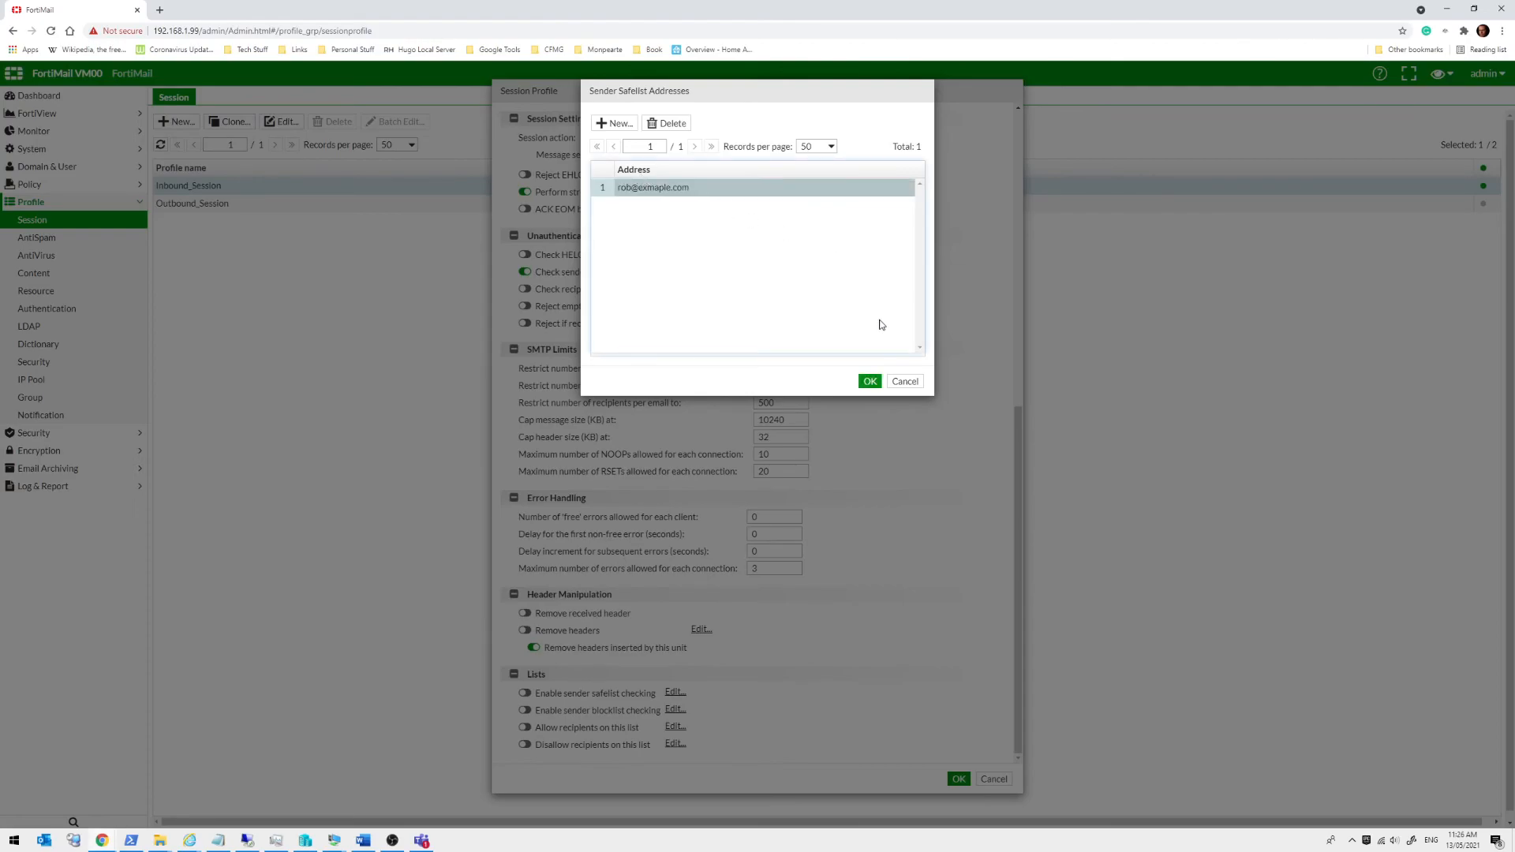
left_click(869, 381)
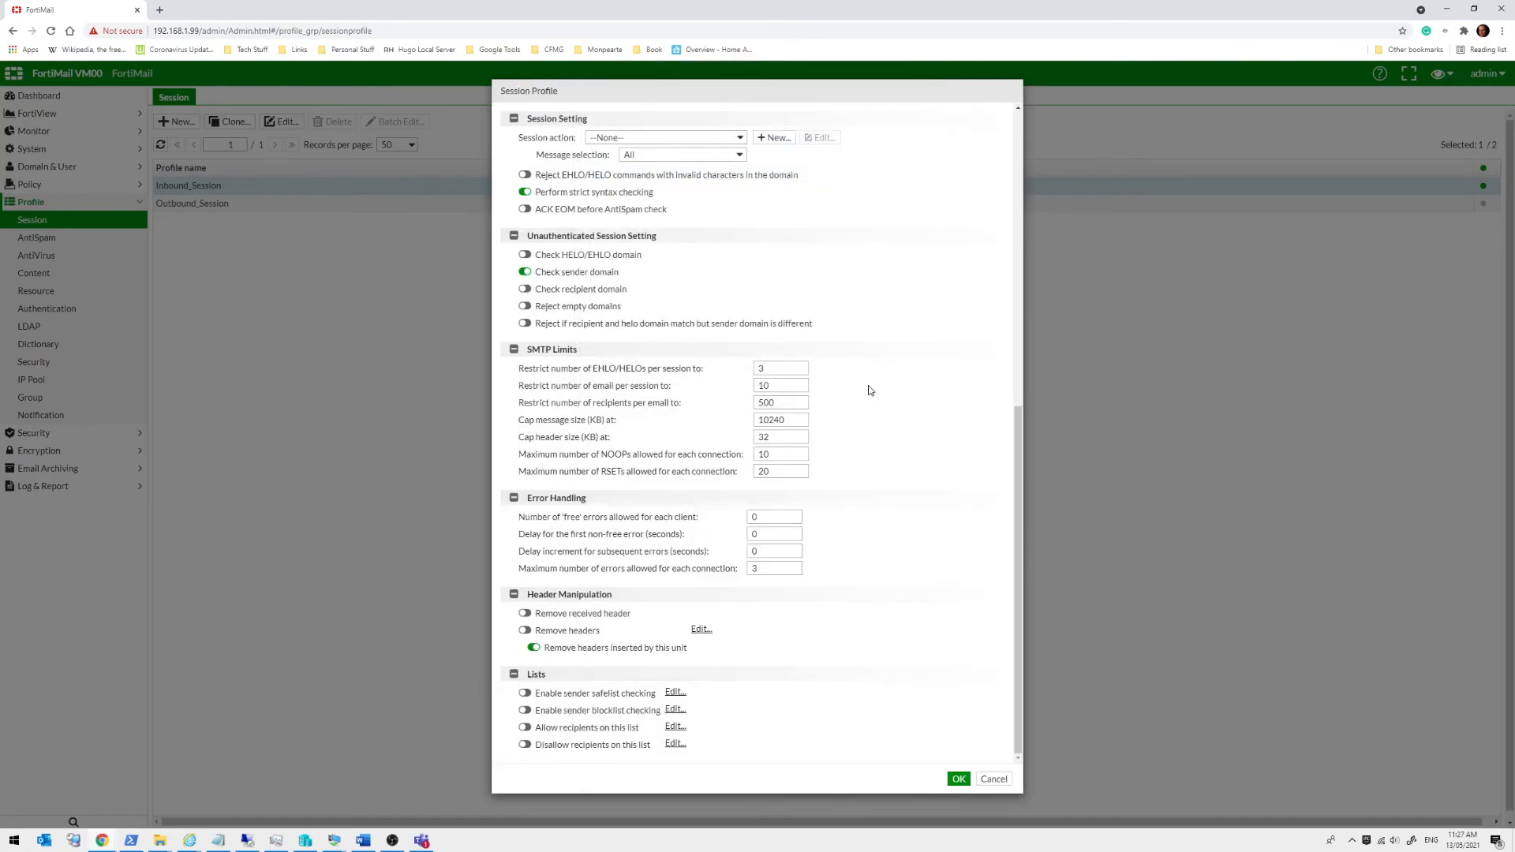
Discard the session profile changes and go to Policy > Access Control > IP Policy
left_click(994, 780)
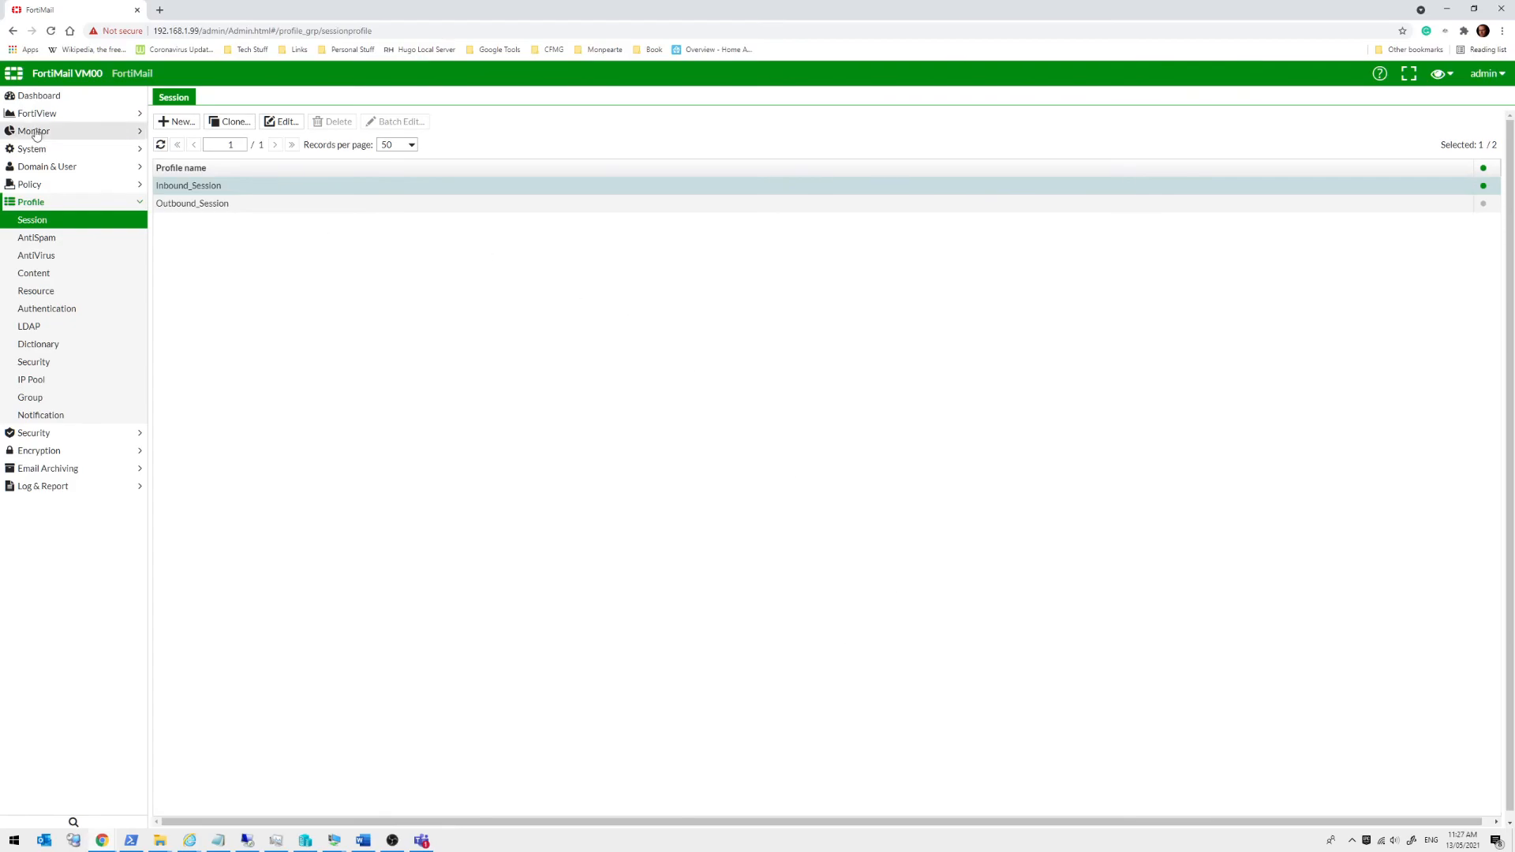
left_click(58, 186)
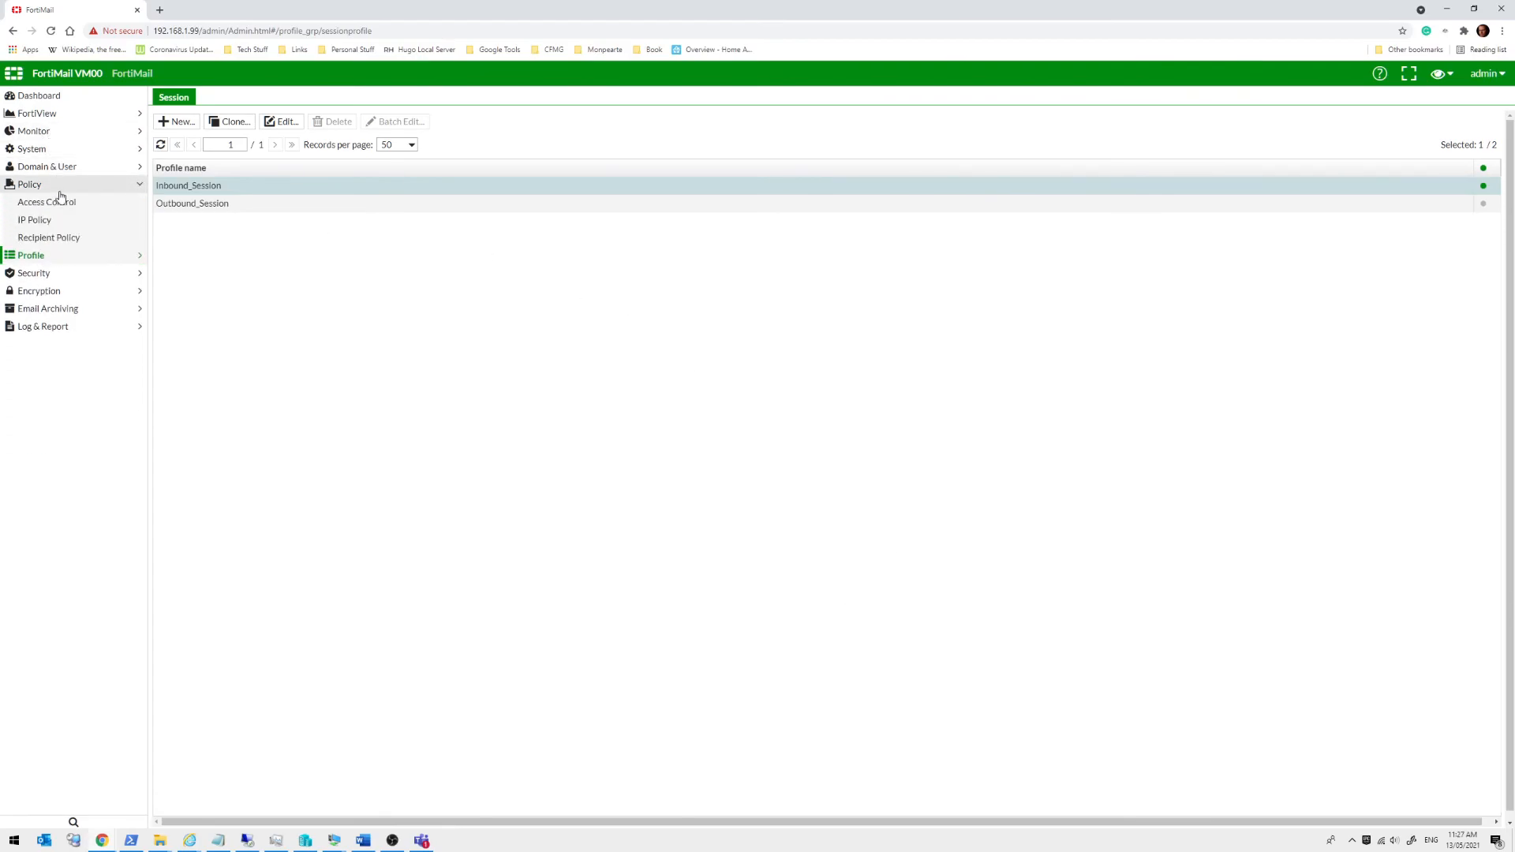
left_click(67, 204)
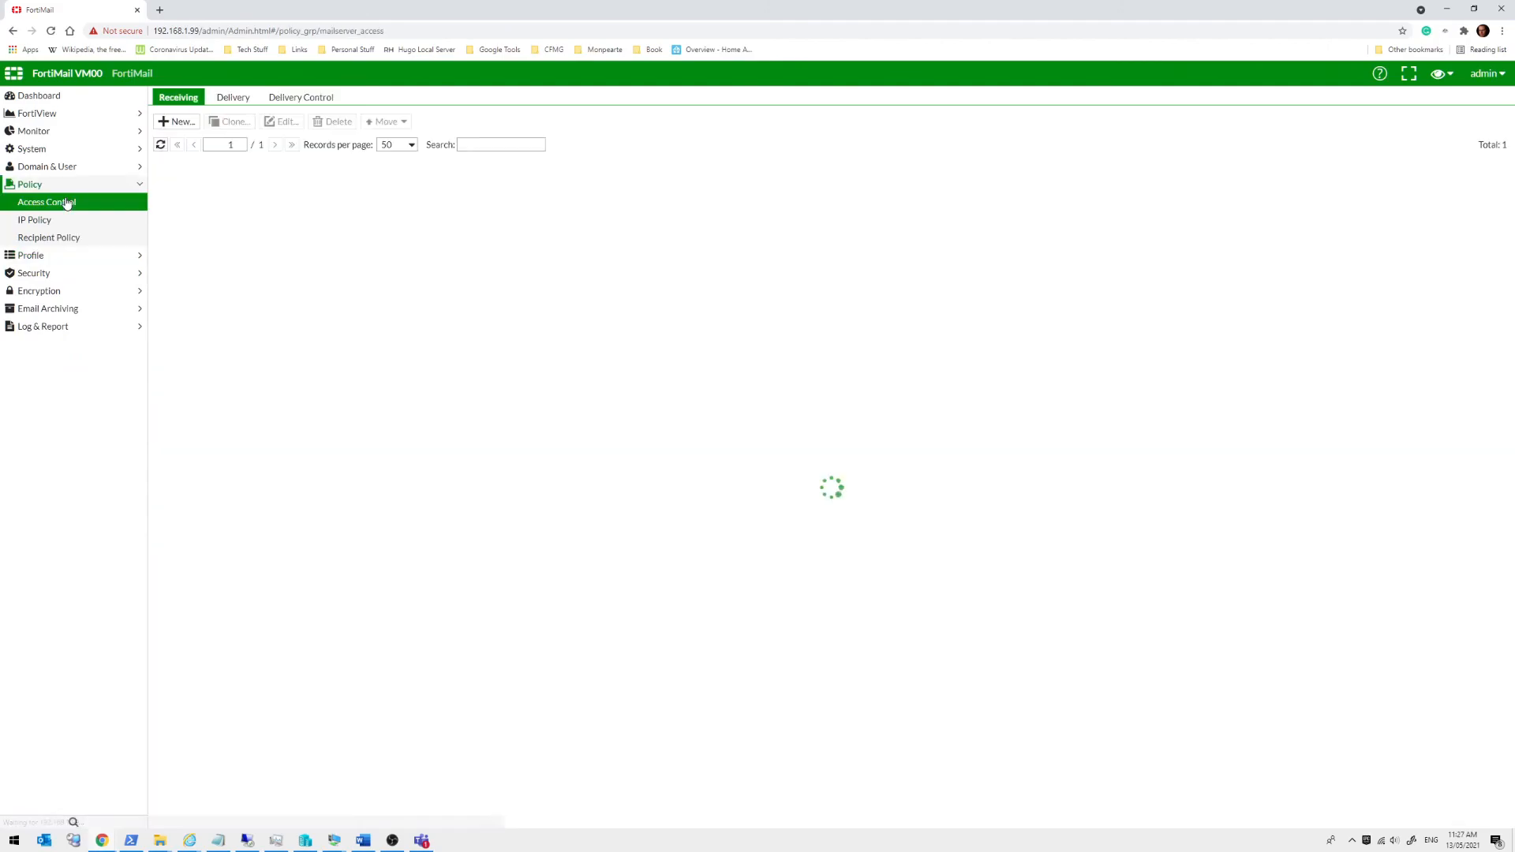
left_click(47, 222)
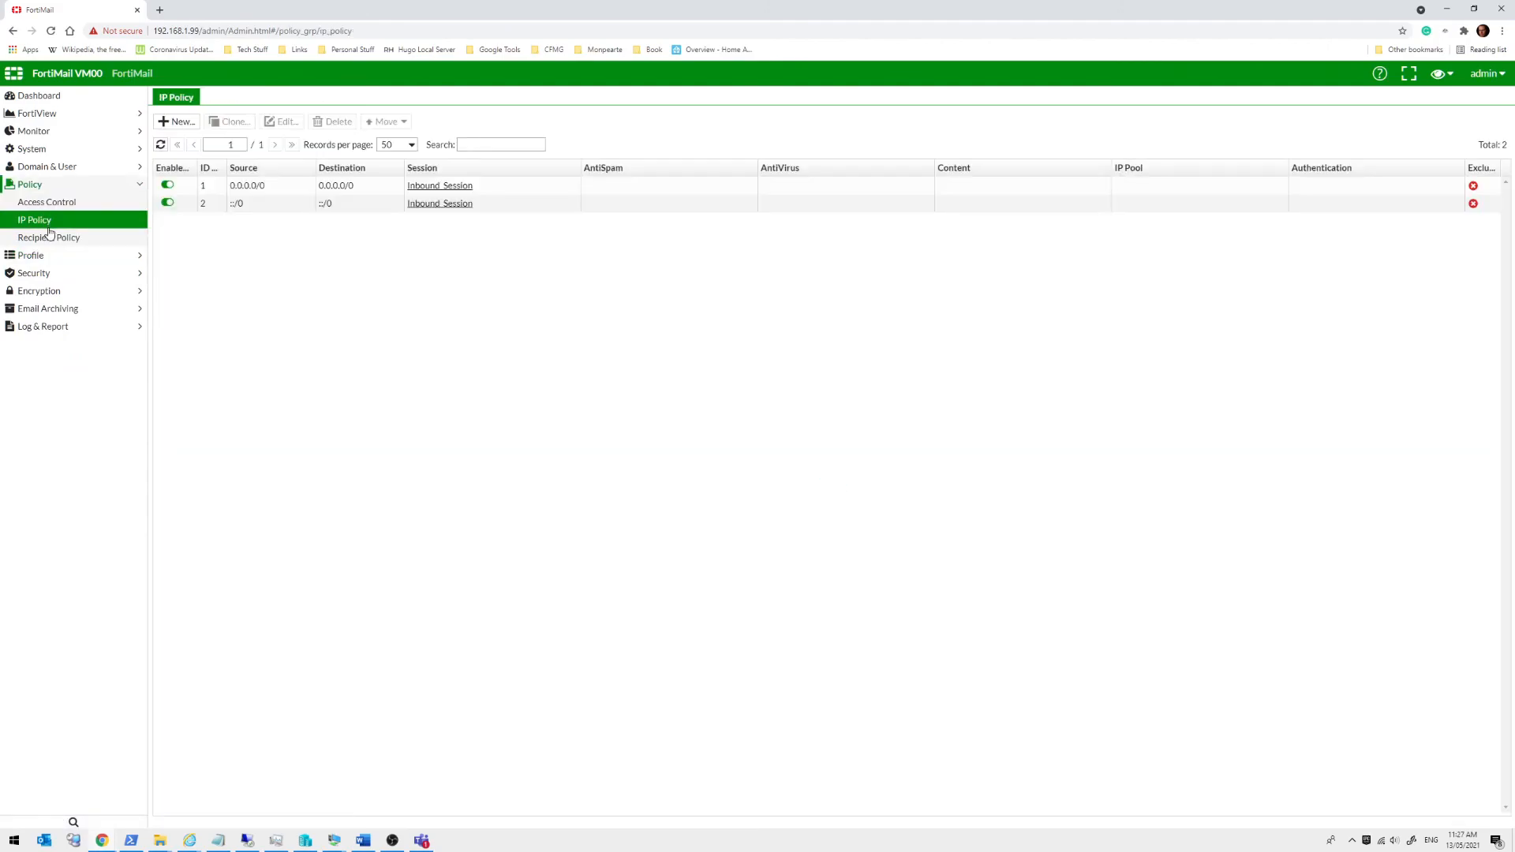
Review the Recipient Policy list, then return to the Dashboard status page
left_click(49, 238)
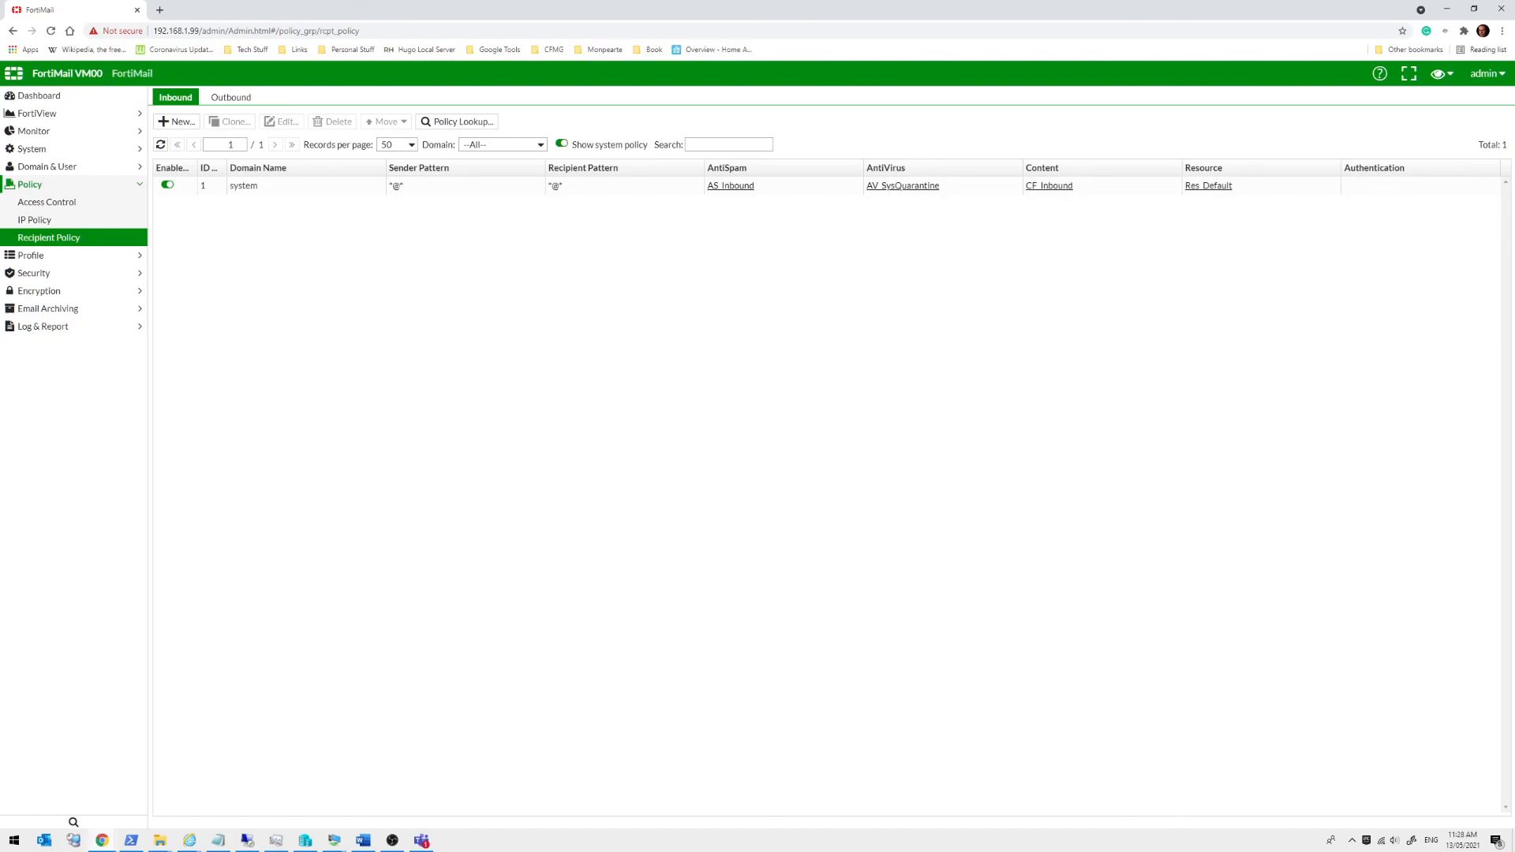
left_click(73, 97)
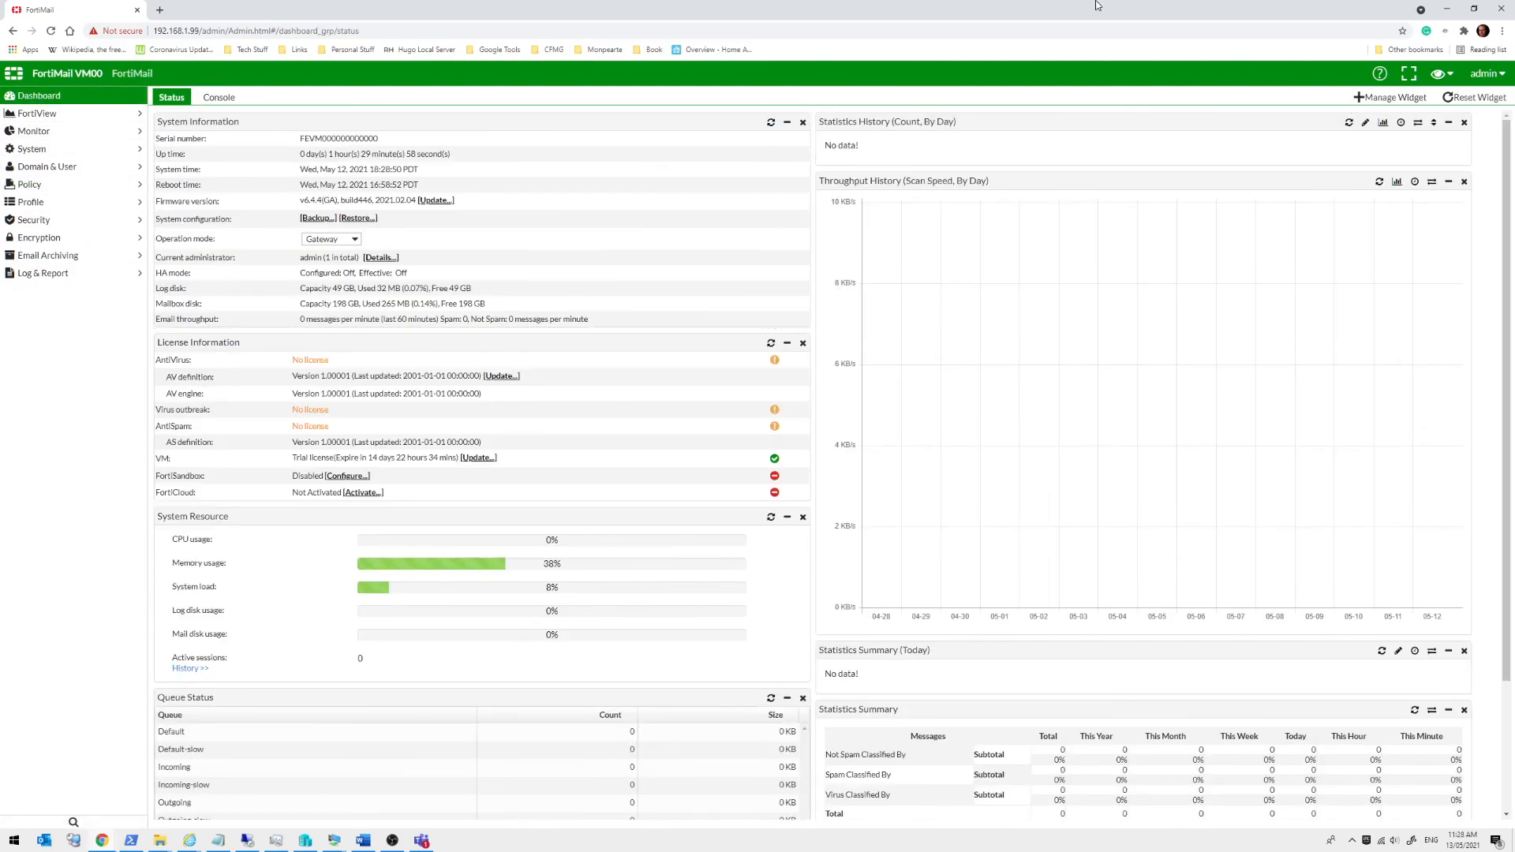